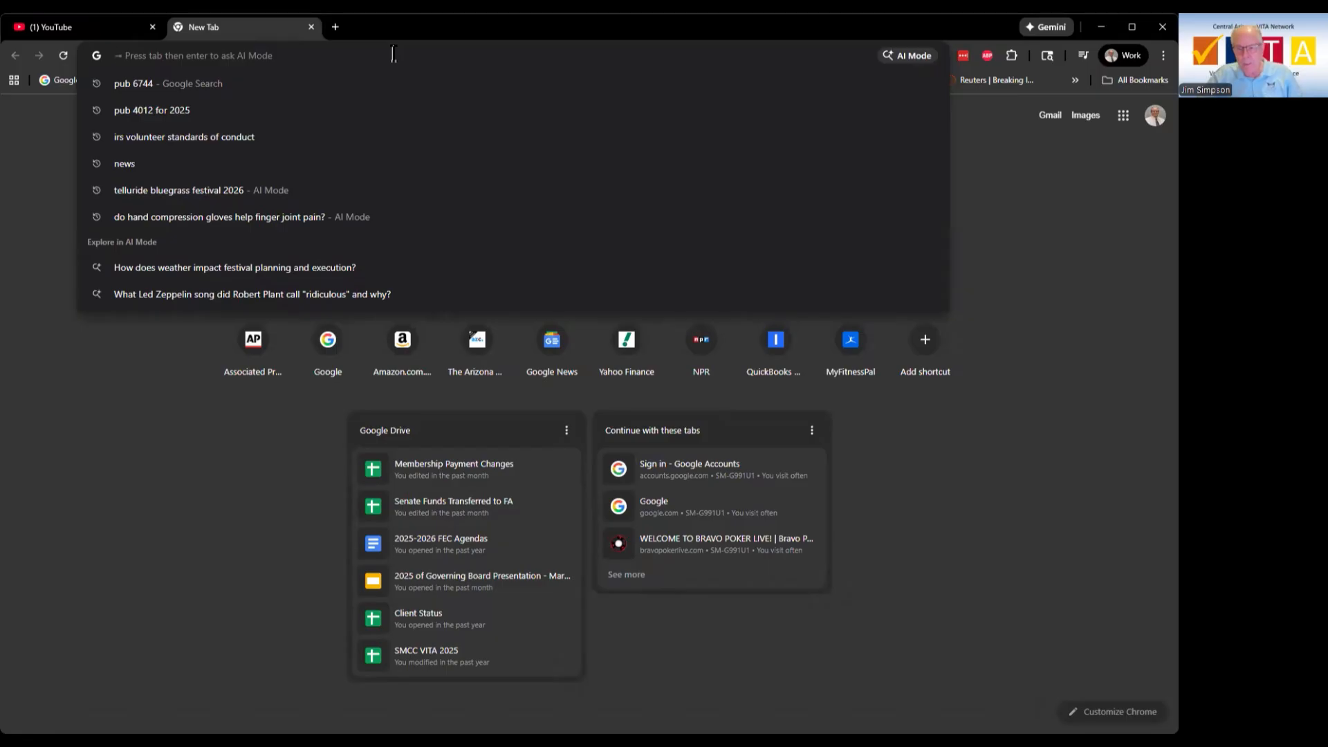
Step: Search Google for 'vita practice lab' and open the TaxSlayer Pro Practice Lab result
type("vita")
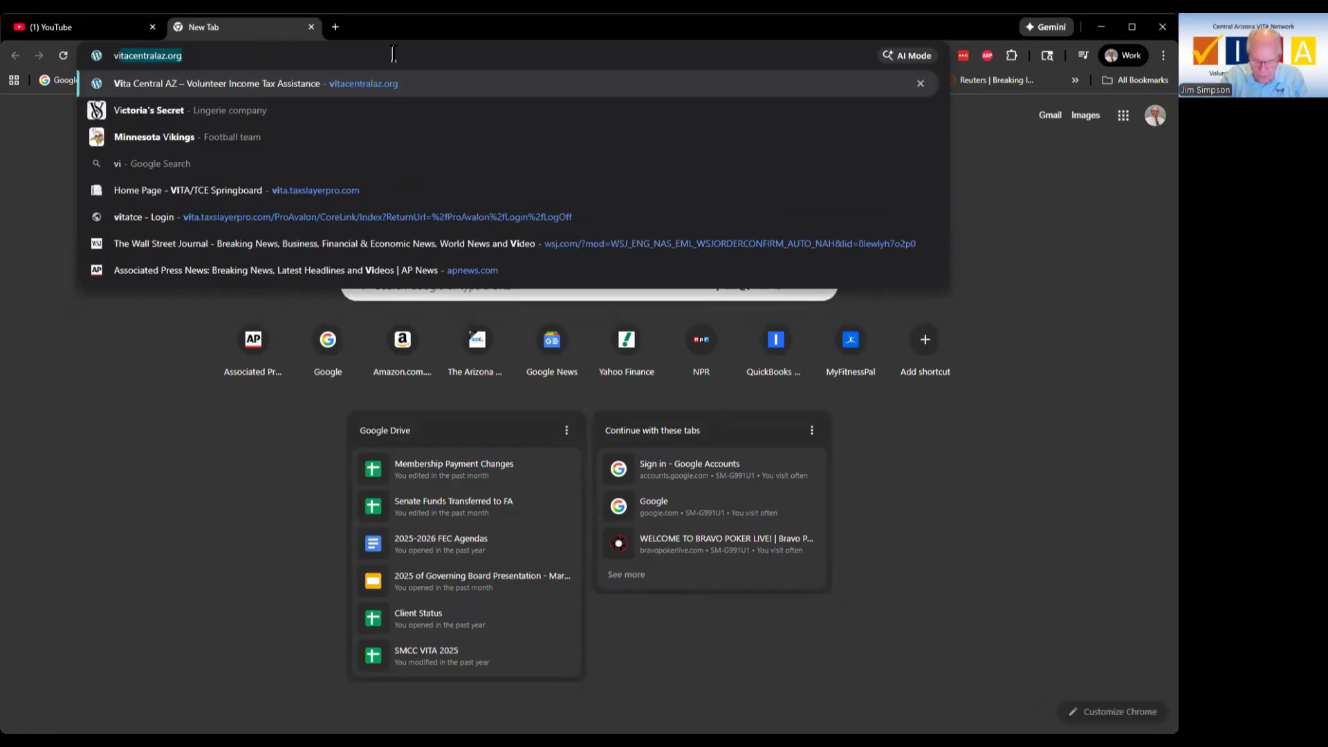
type(" pr")
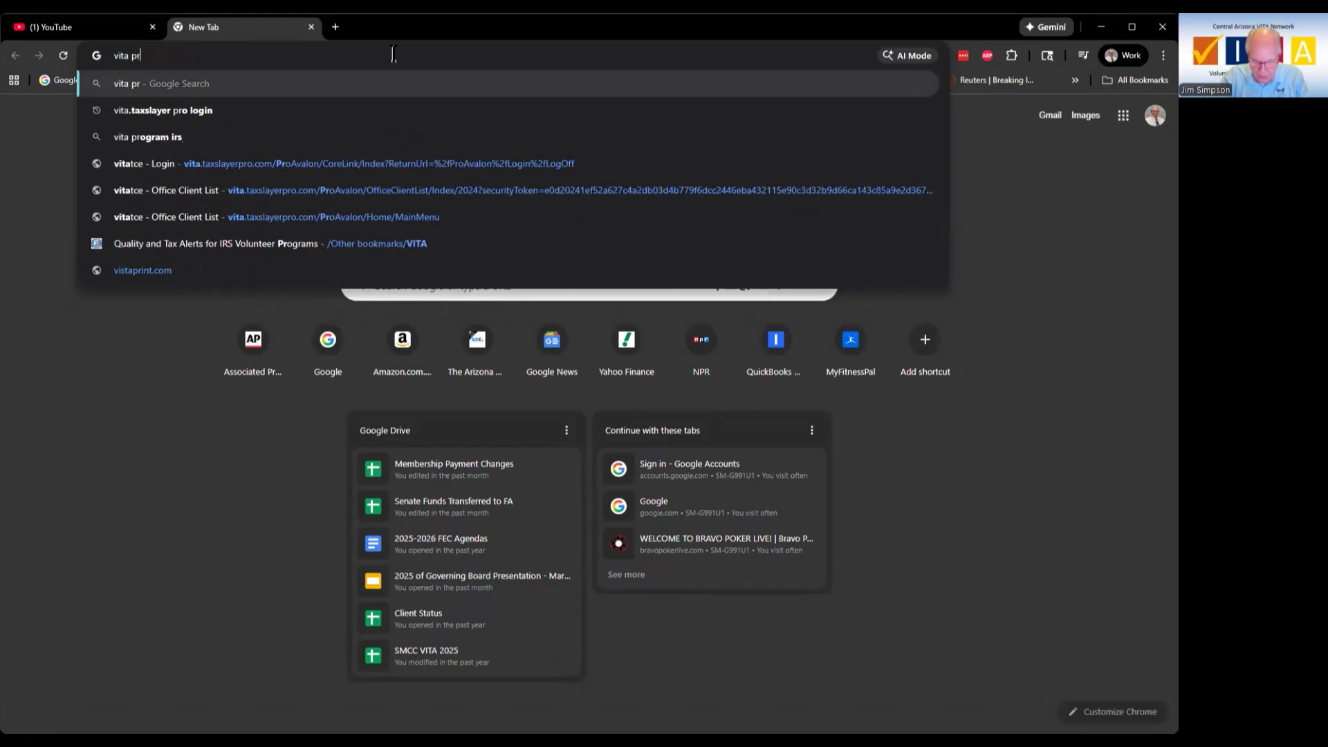
type("actice lab")
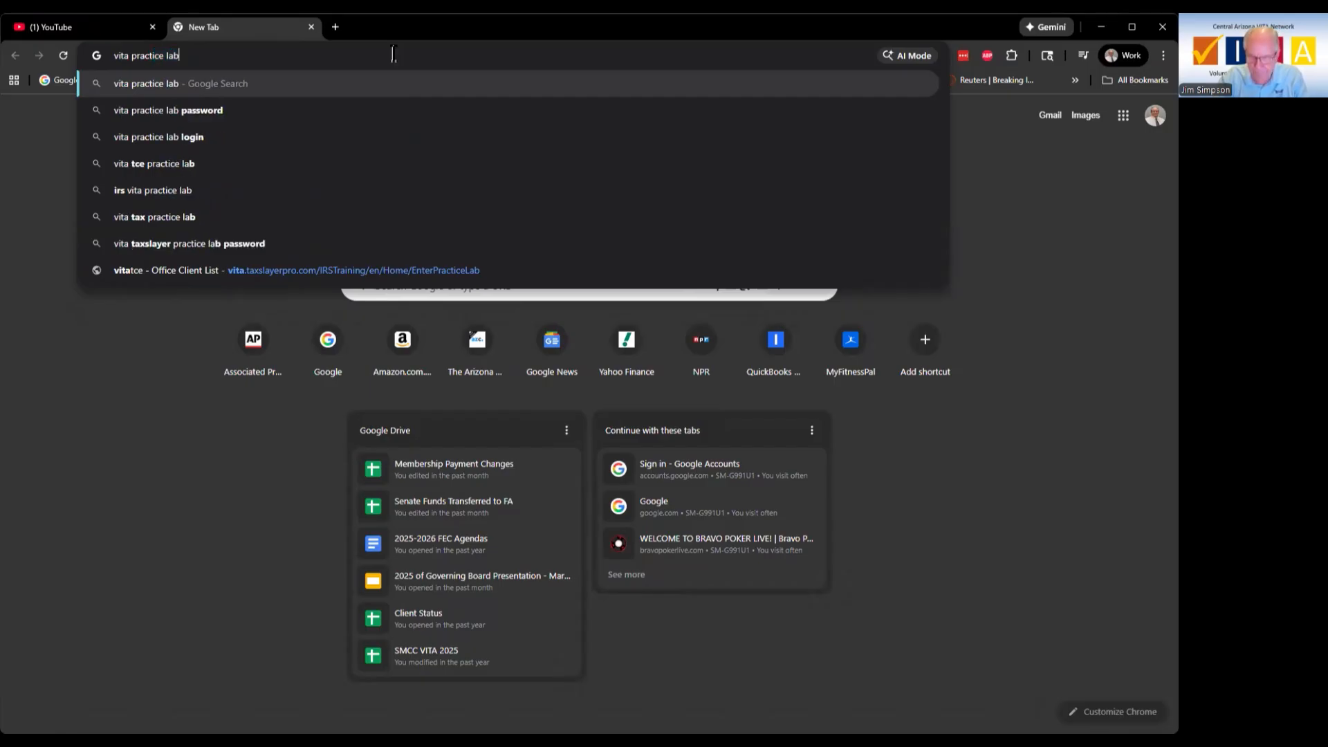
key("Return")
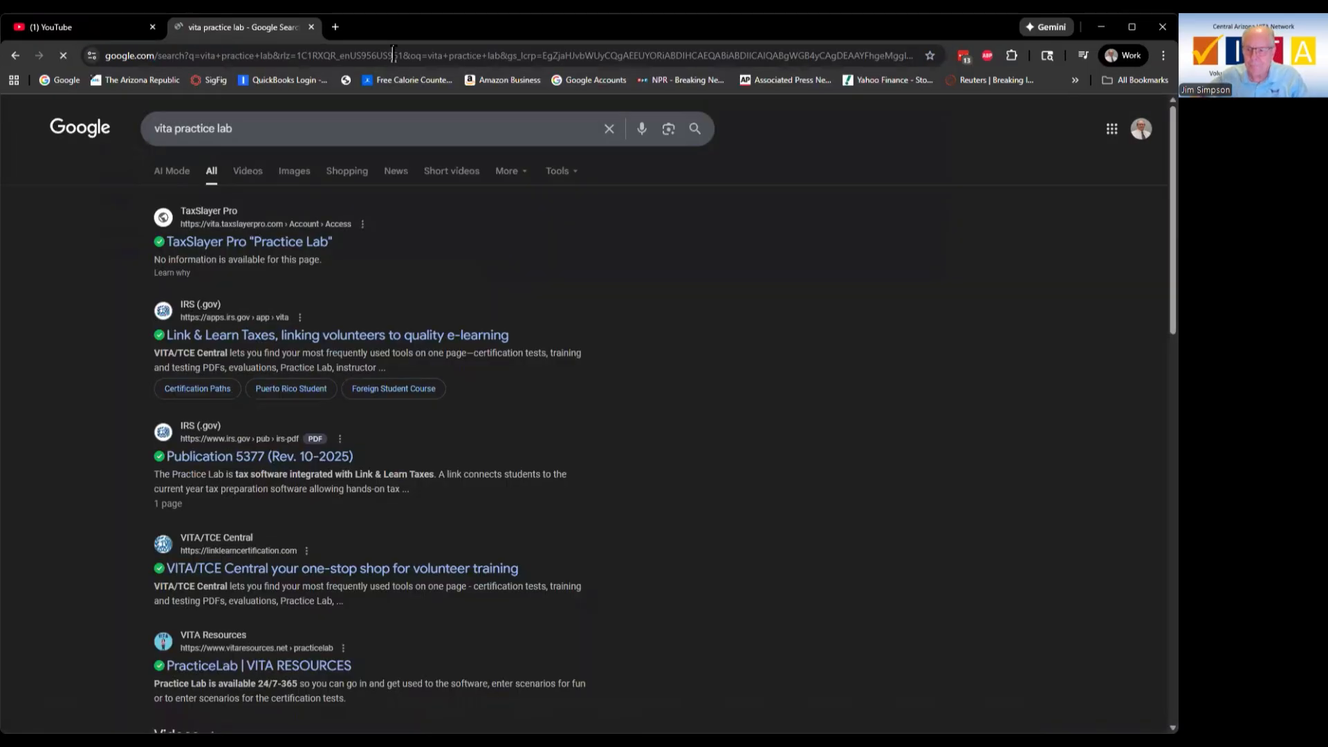
left_click(265, 245)
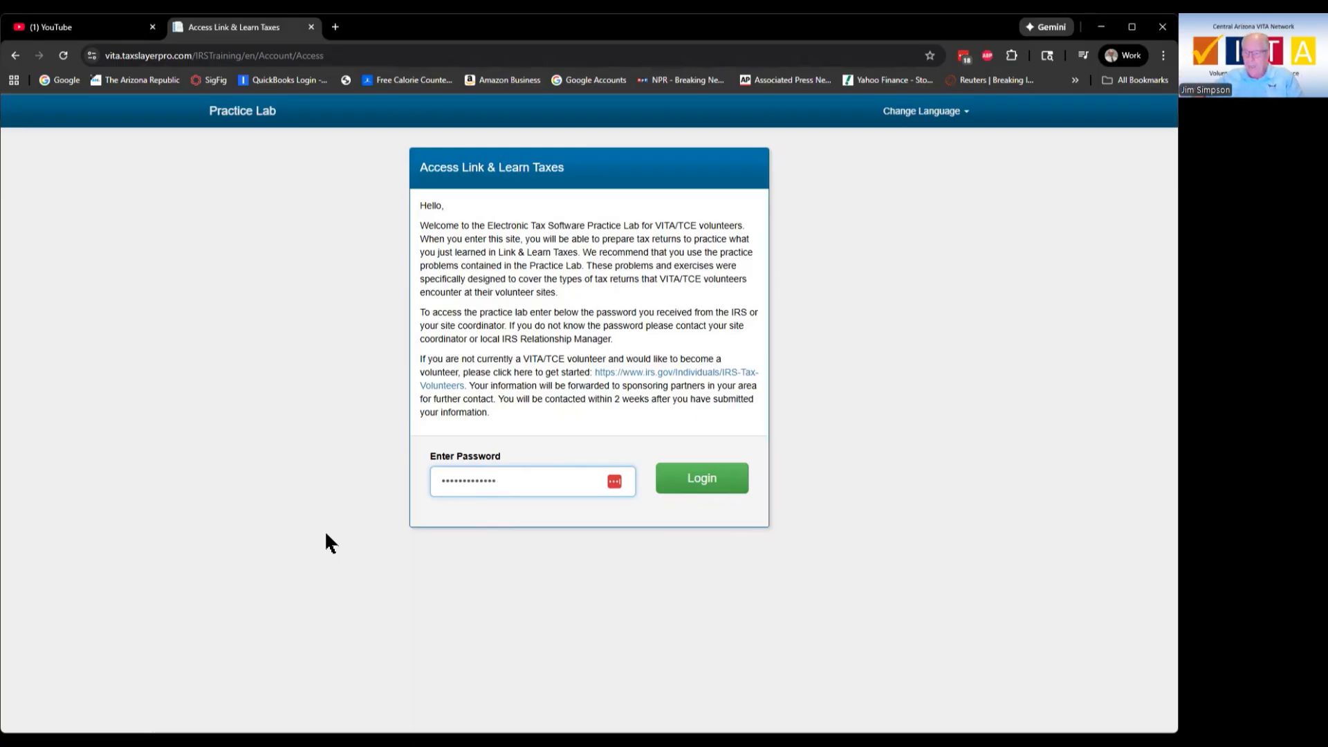
Step: Replace the prefilled access password, log in, and decline saving the login in LastPass
left_click_drag(521, 477, 400, 482)
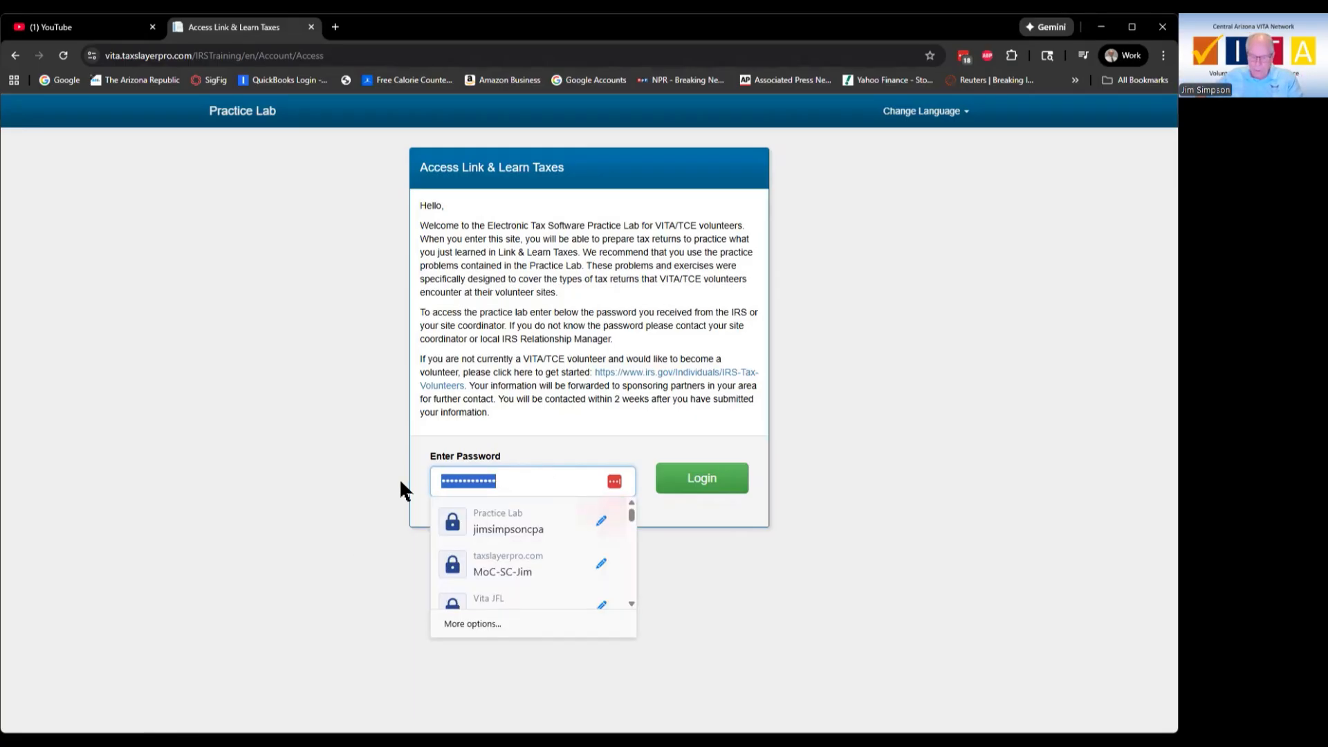
type("••••")
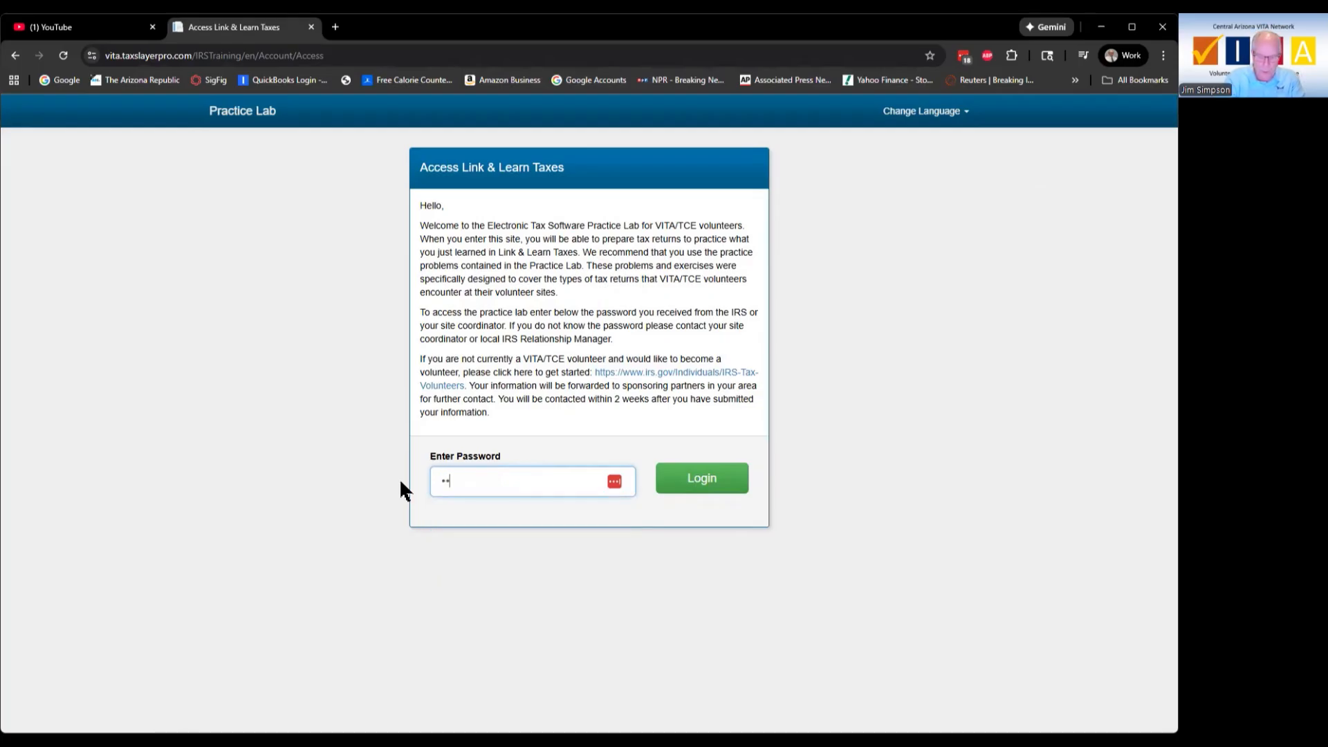
type("•••••••")
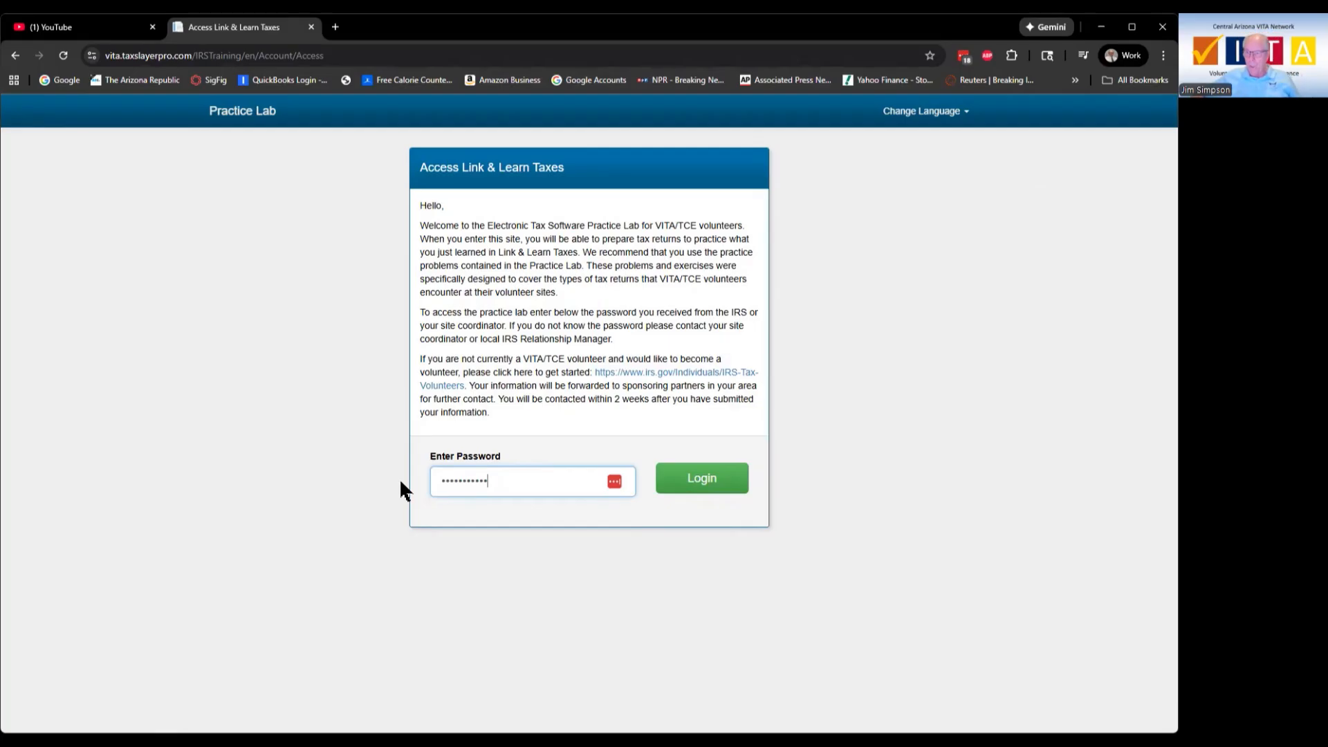
left_click(703, 480)
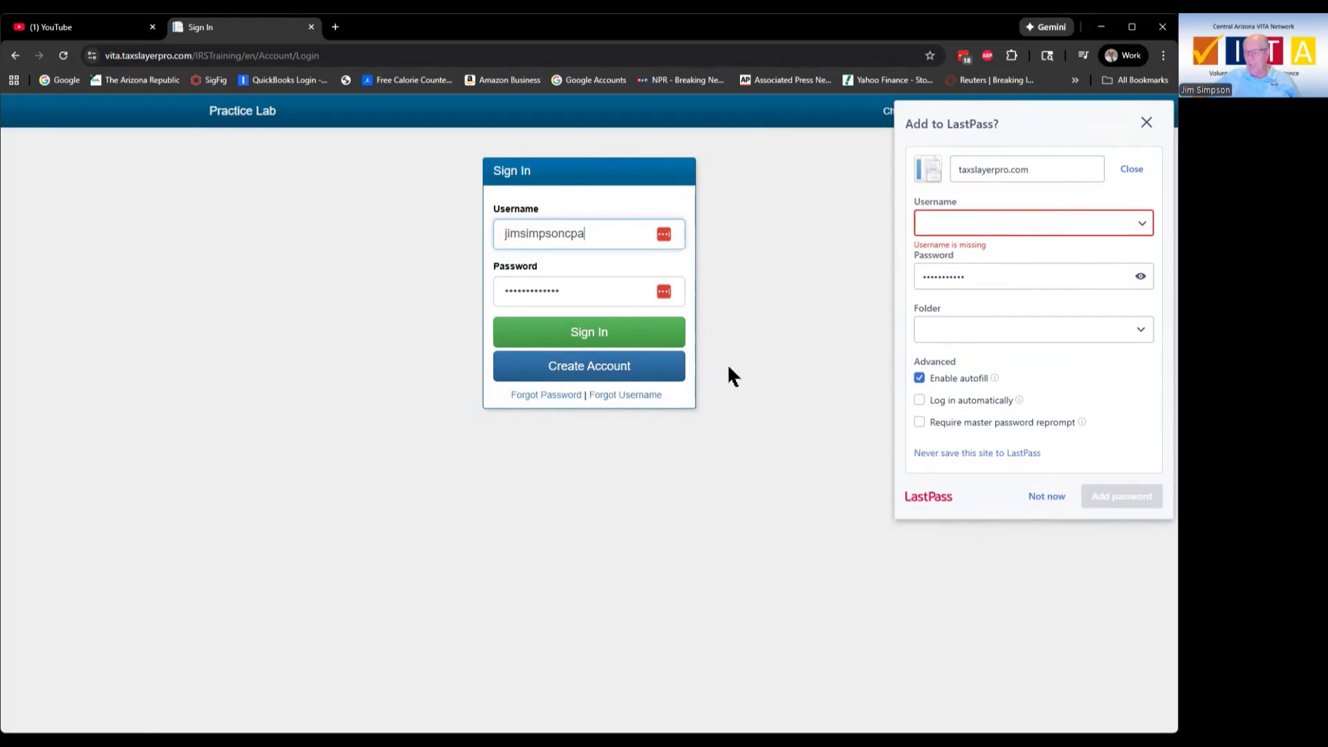
left_click(1058, 502)
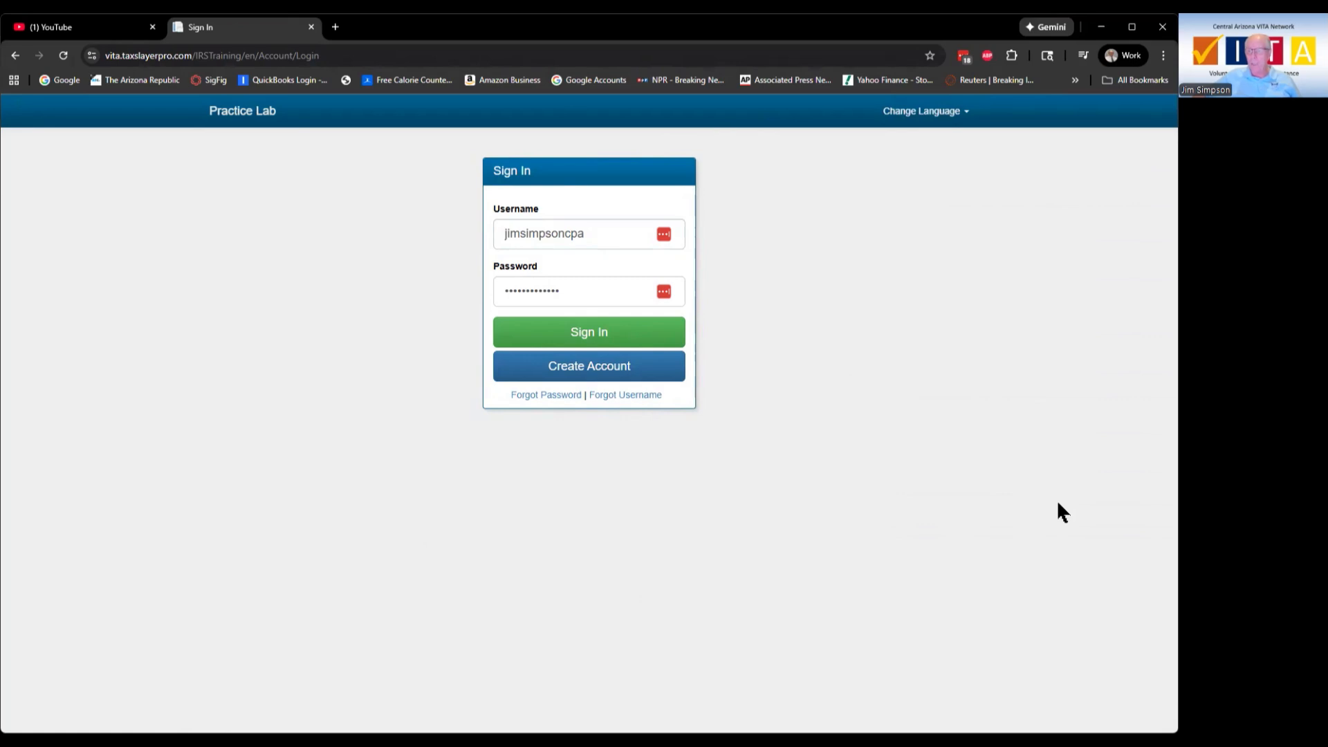
Step: Start a new account and enter the new e-mail address in both Email Address fields
left_click(583, 371)
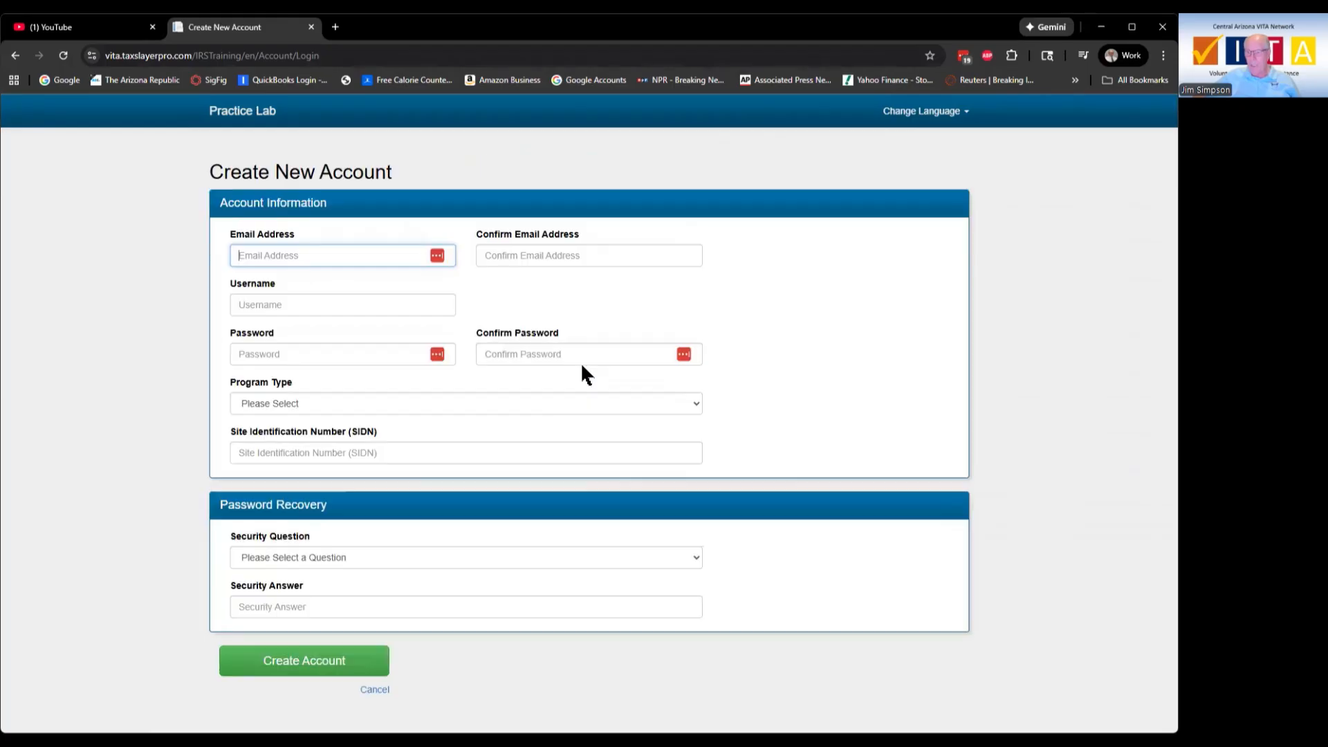
left_click(332, 253)
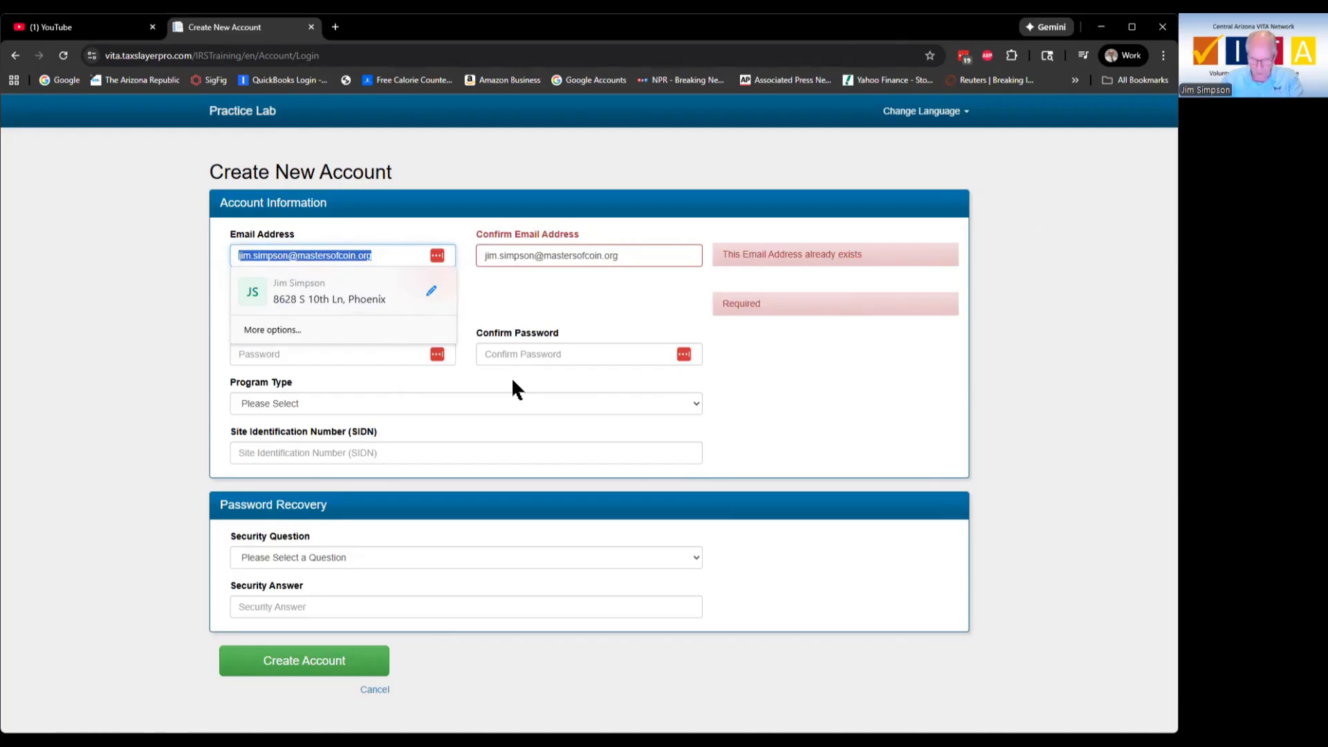
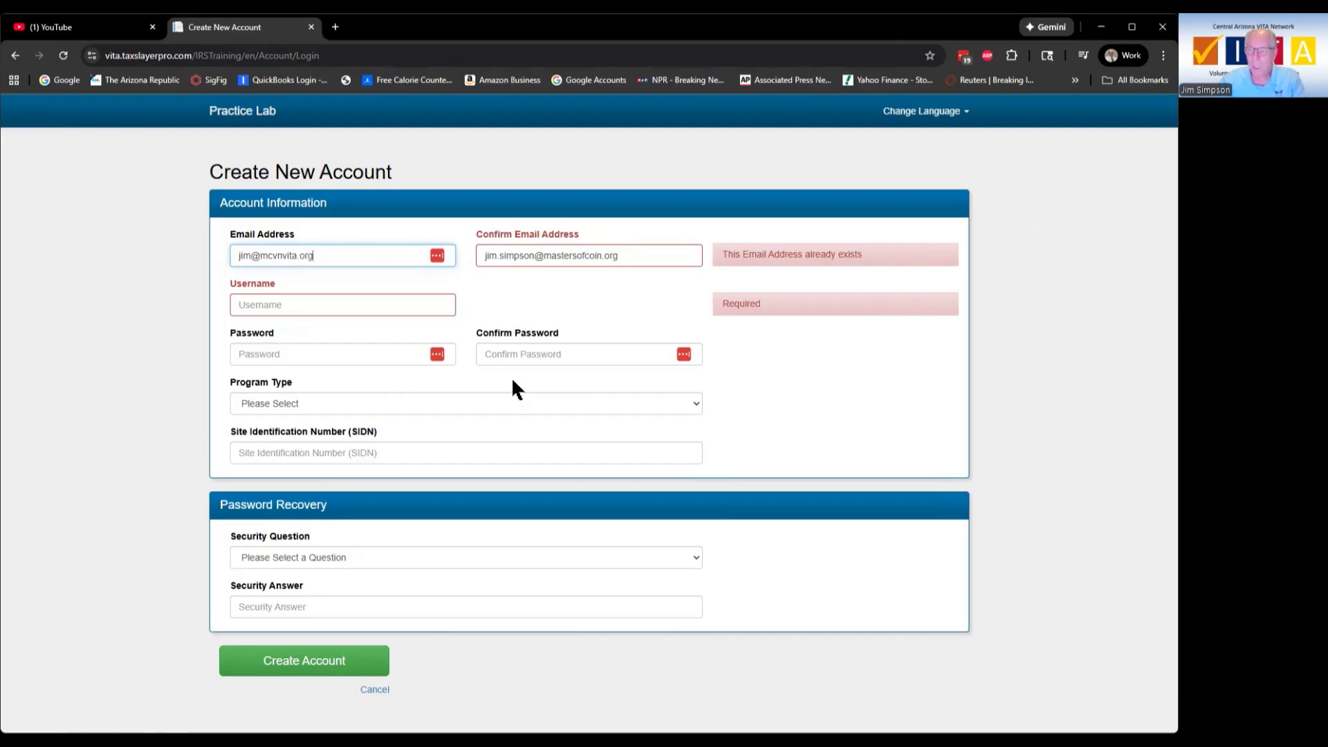
key("Tab")
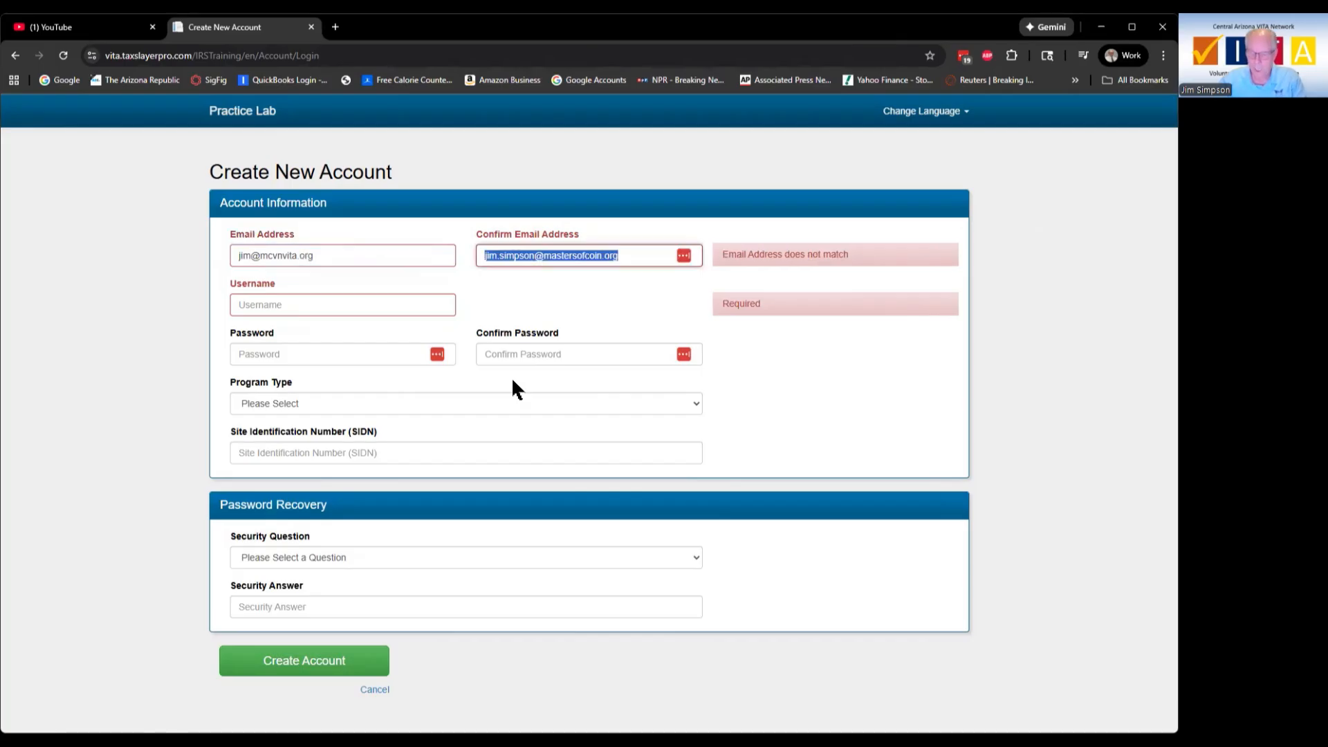
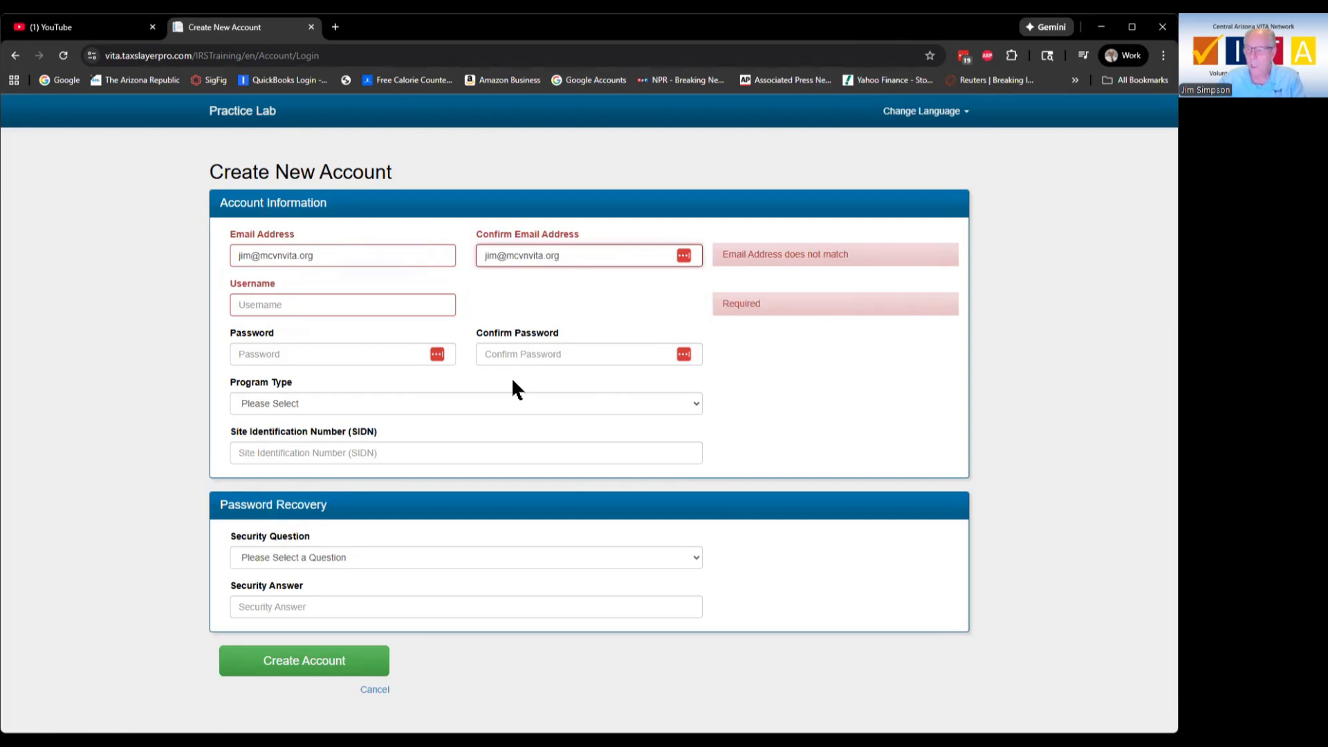
key("Tab")
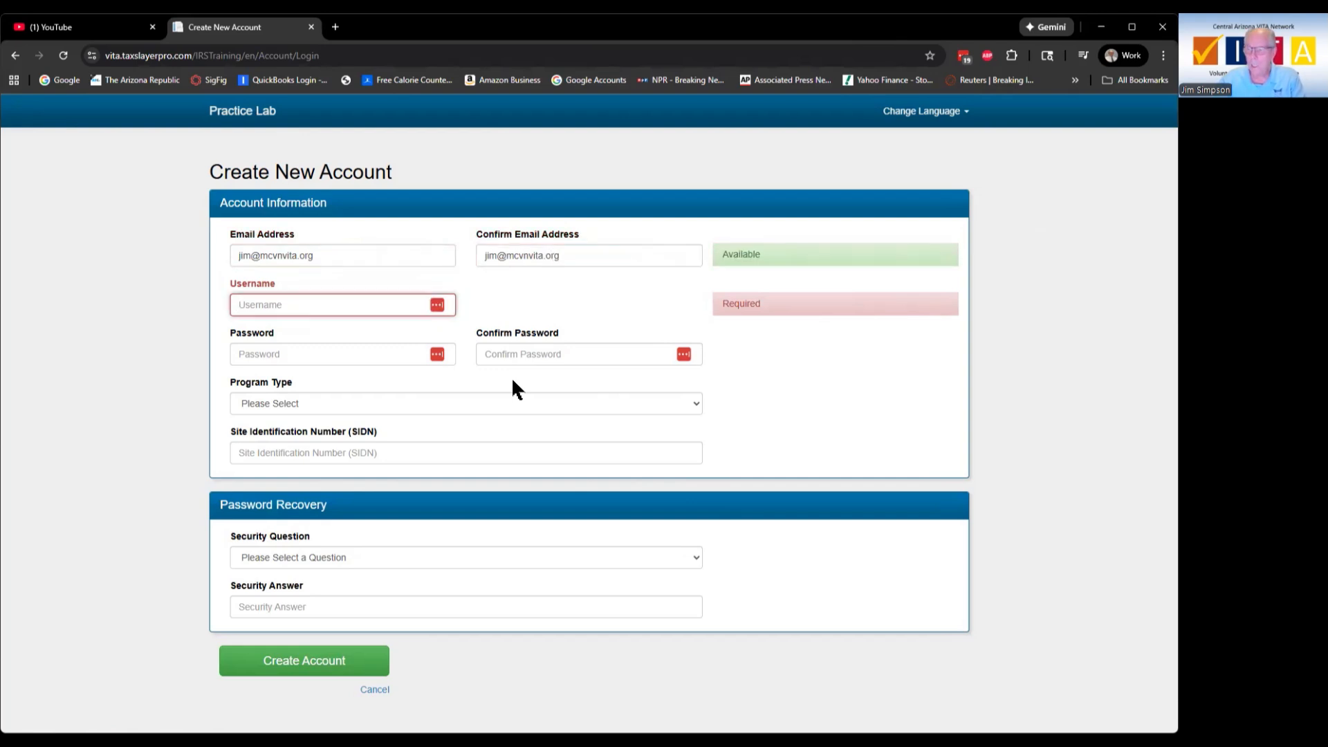
Step: Enter the account username, lengthening it to meet the 8-character minimum
key("Tab")
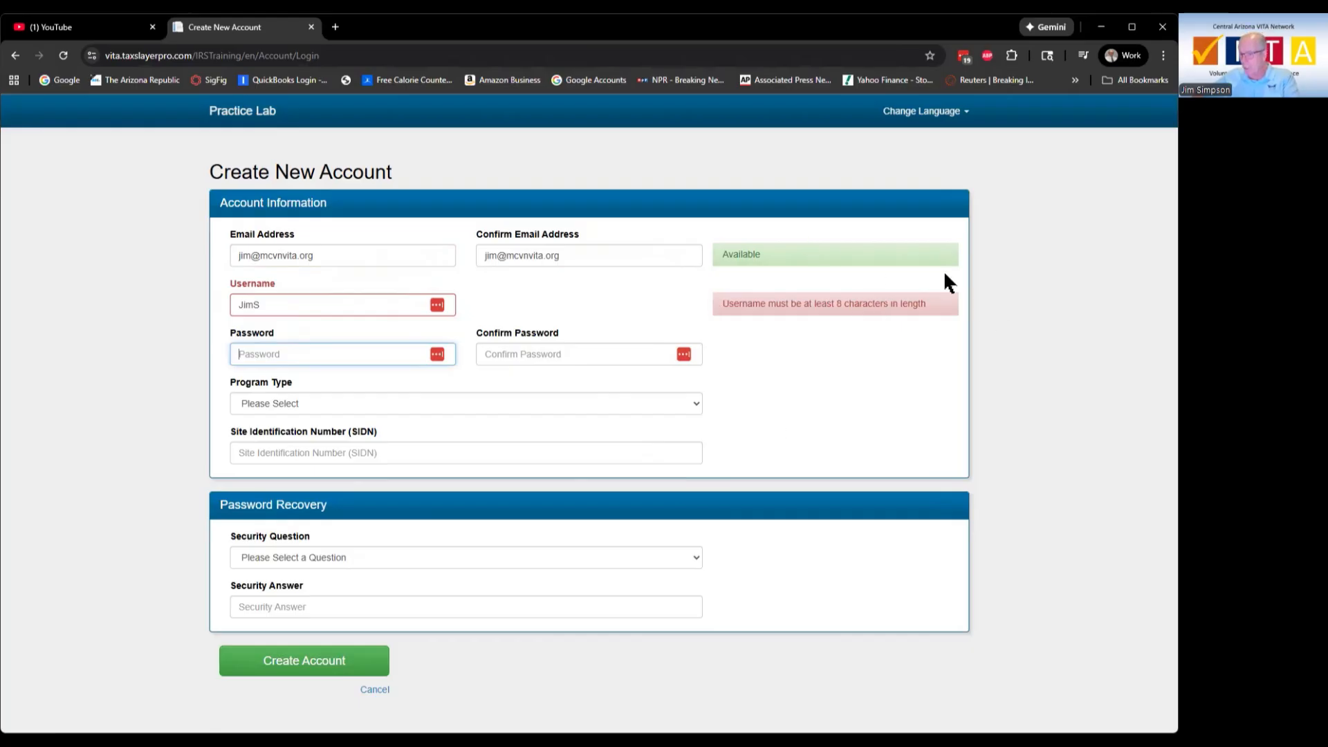
left_click(334, 304)
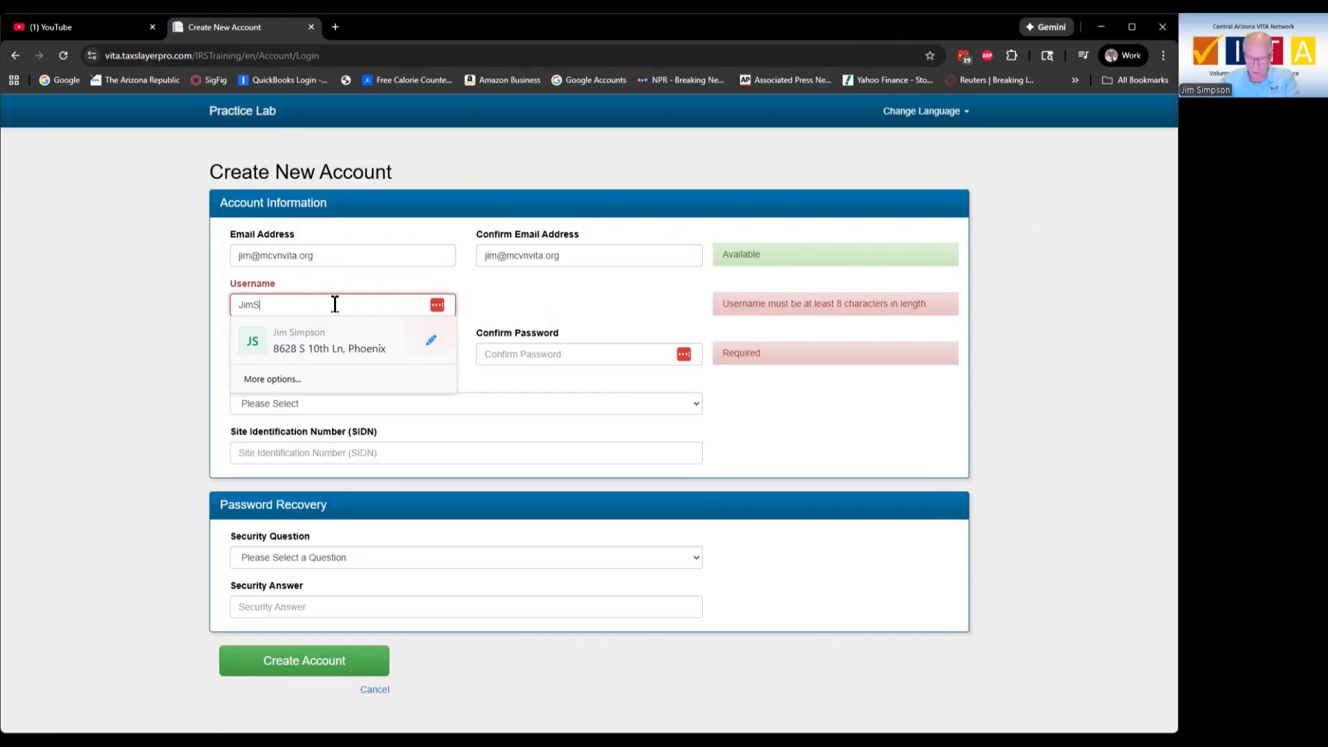
type("im")
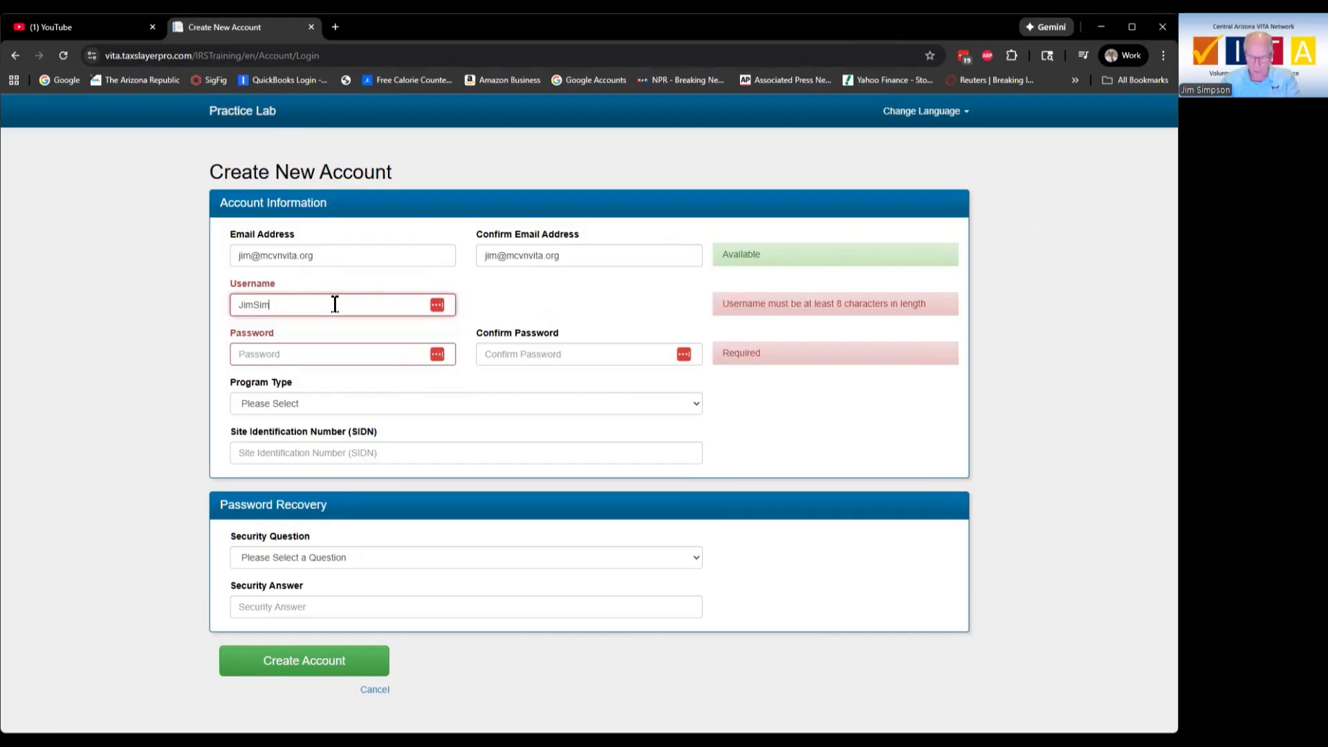
type("ps")
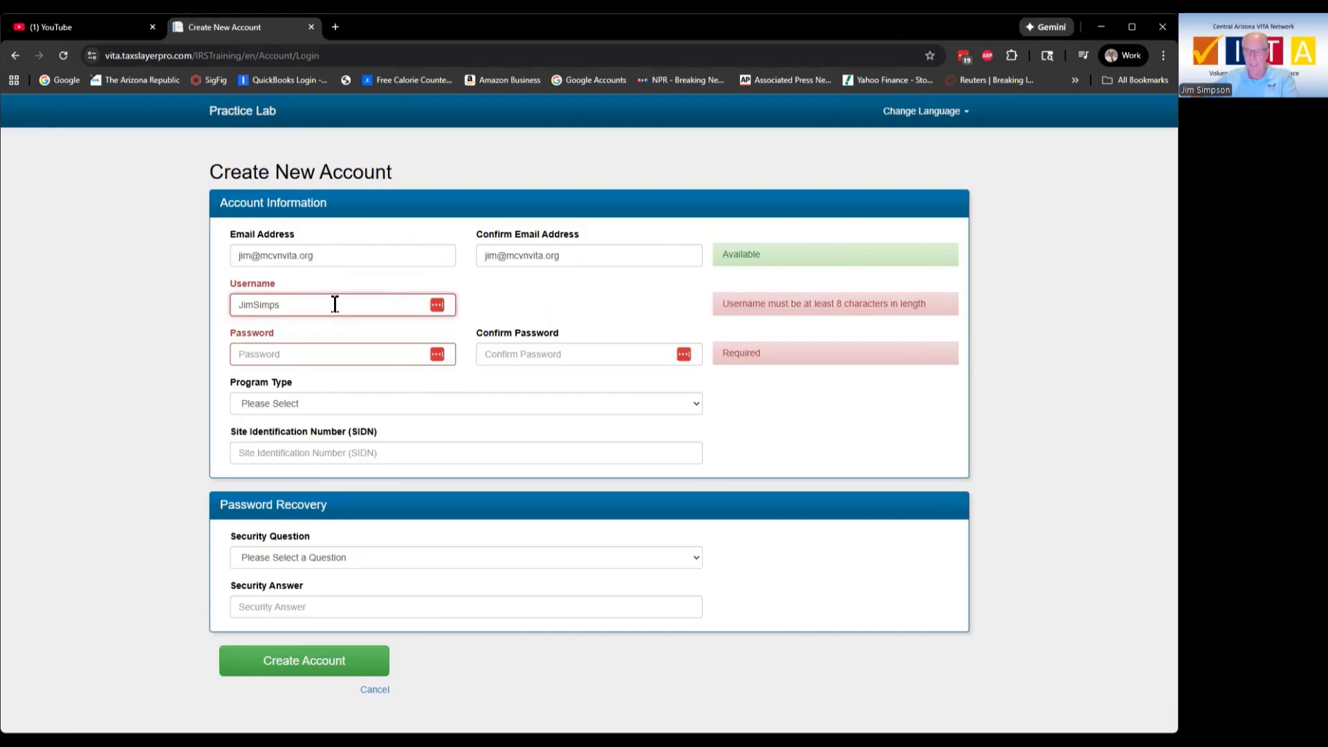
Step: Enter the account password and its confirmation, fixing a mistyped character
left_click(339, 356)
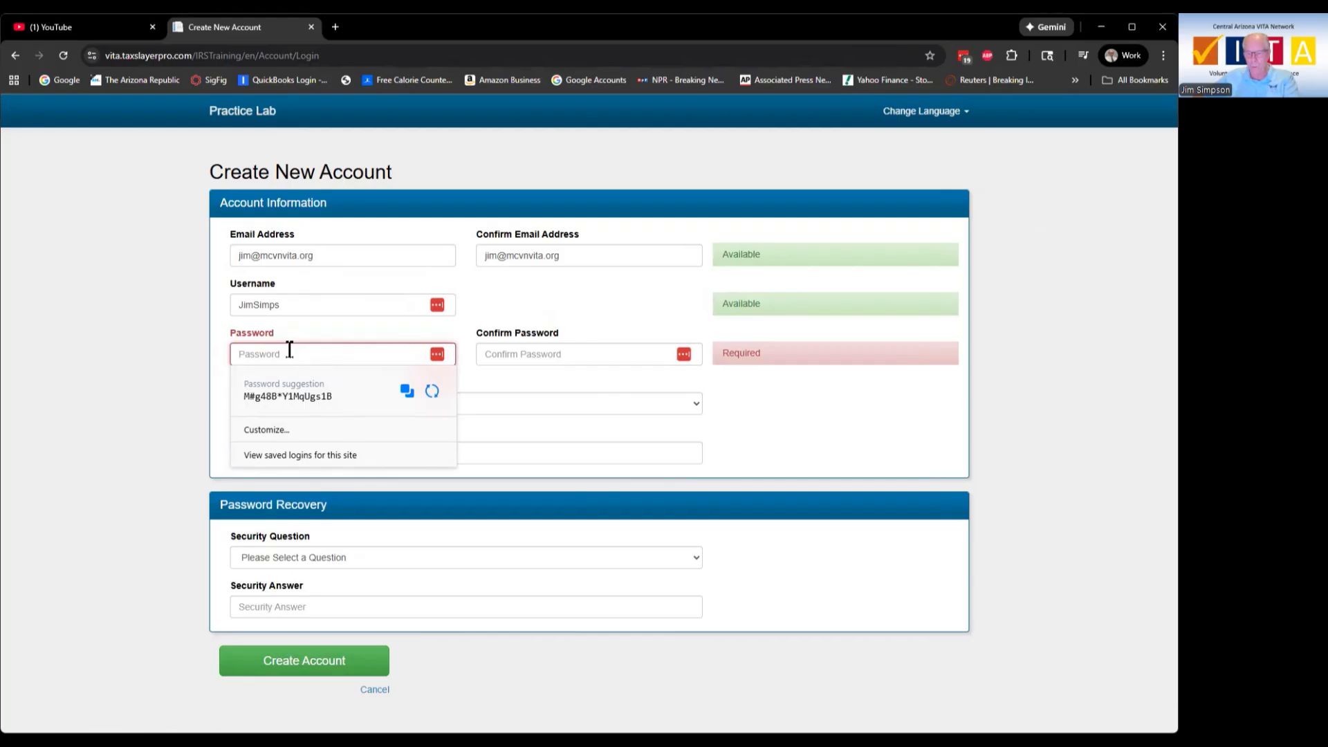
type("•")
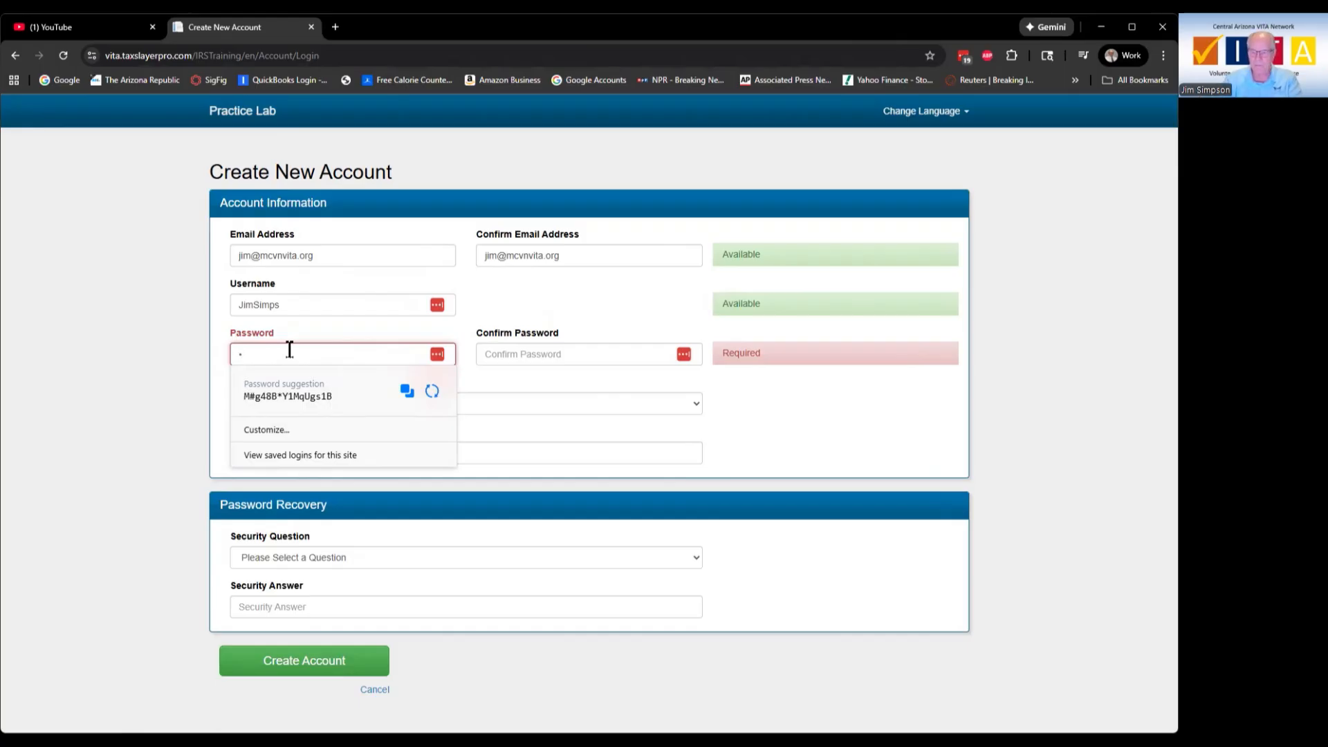
type("•••")
key("BackSpace")
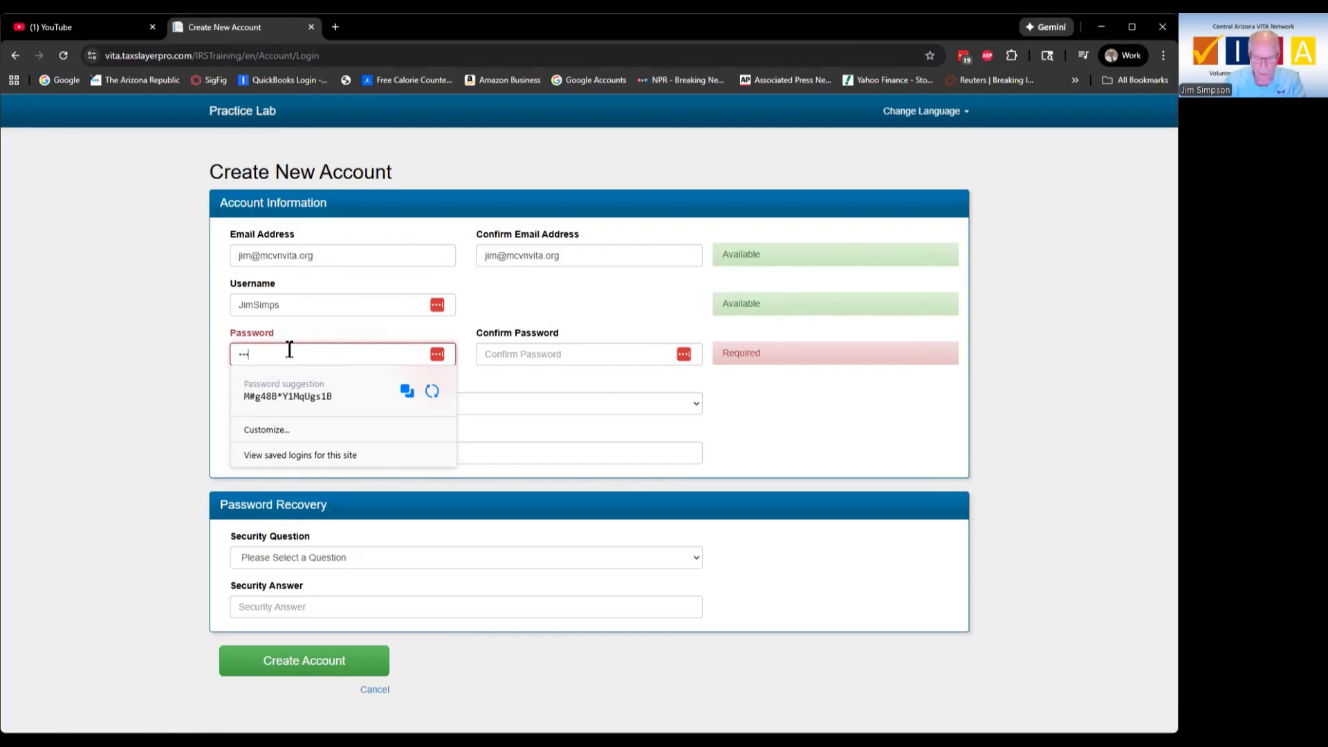
type("•")
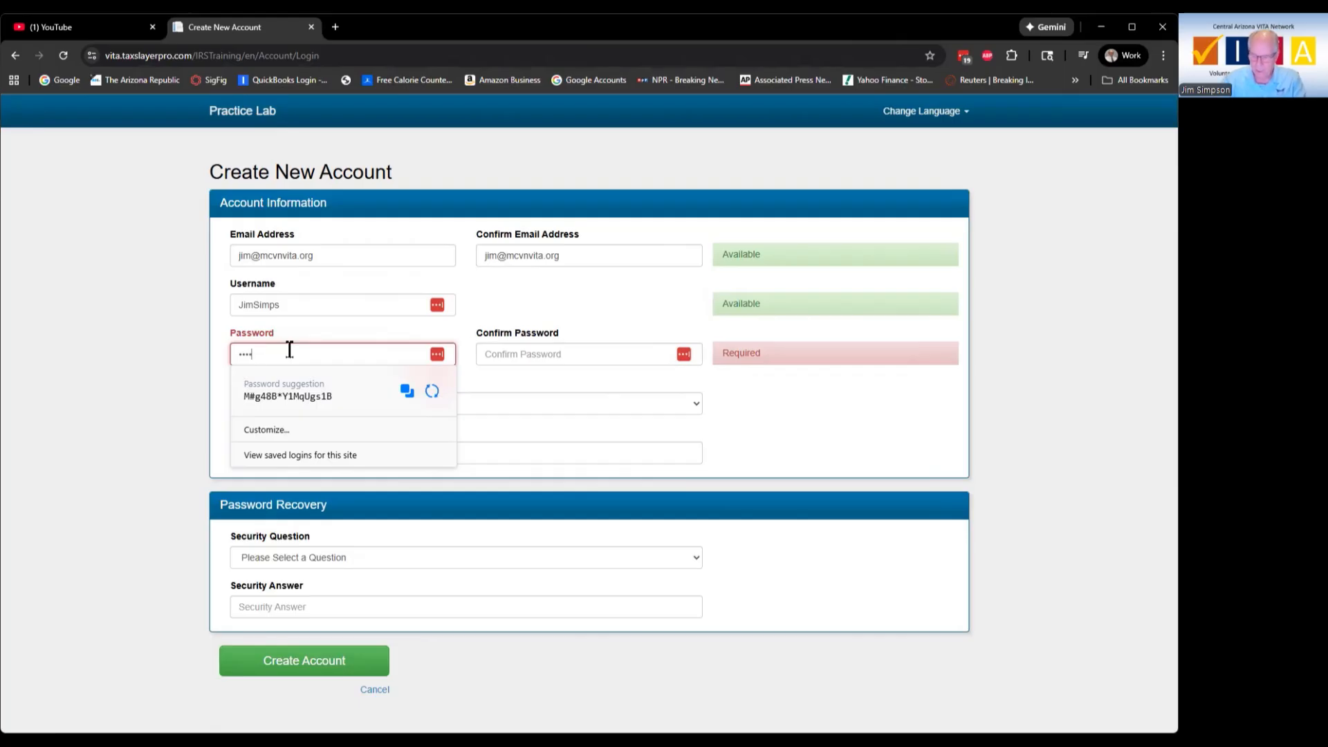
type("••••••••")
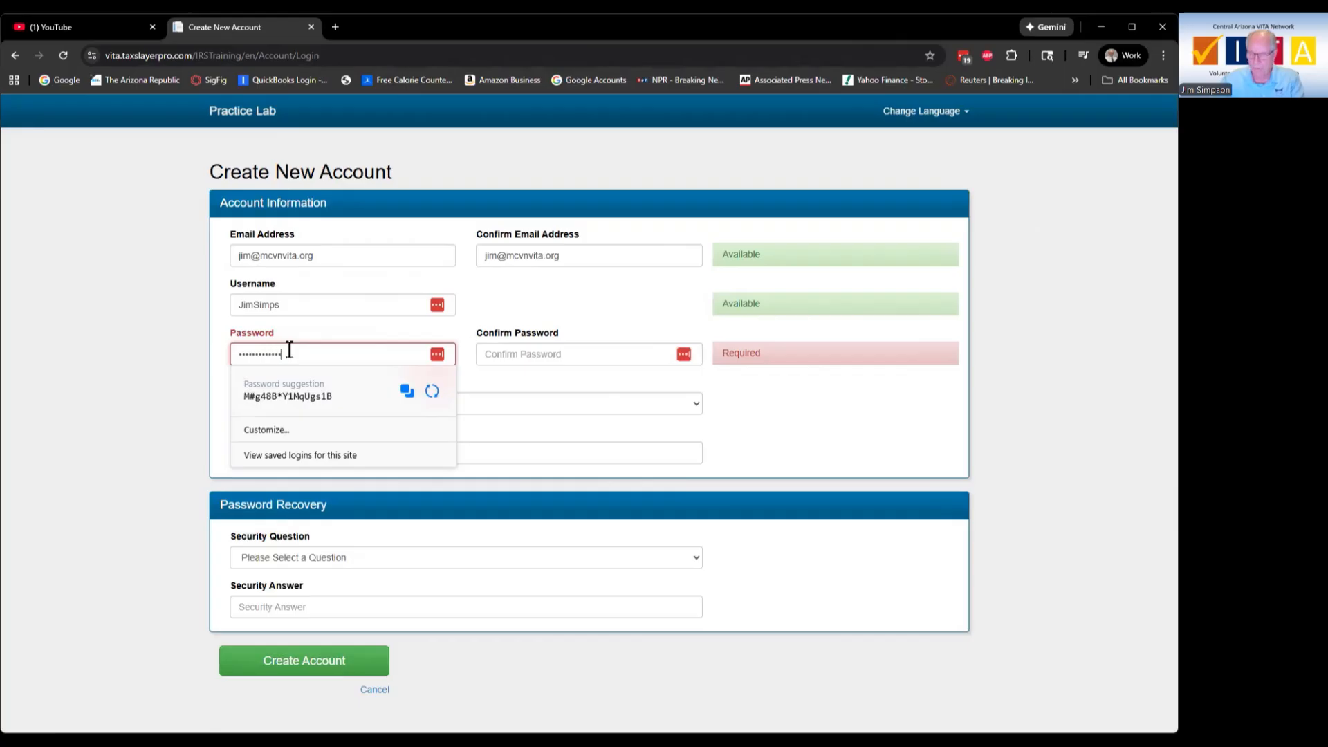
key("Tab")
type("•••")
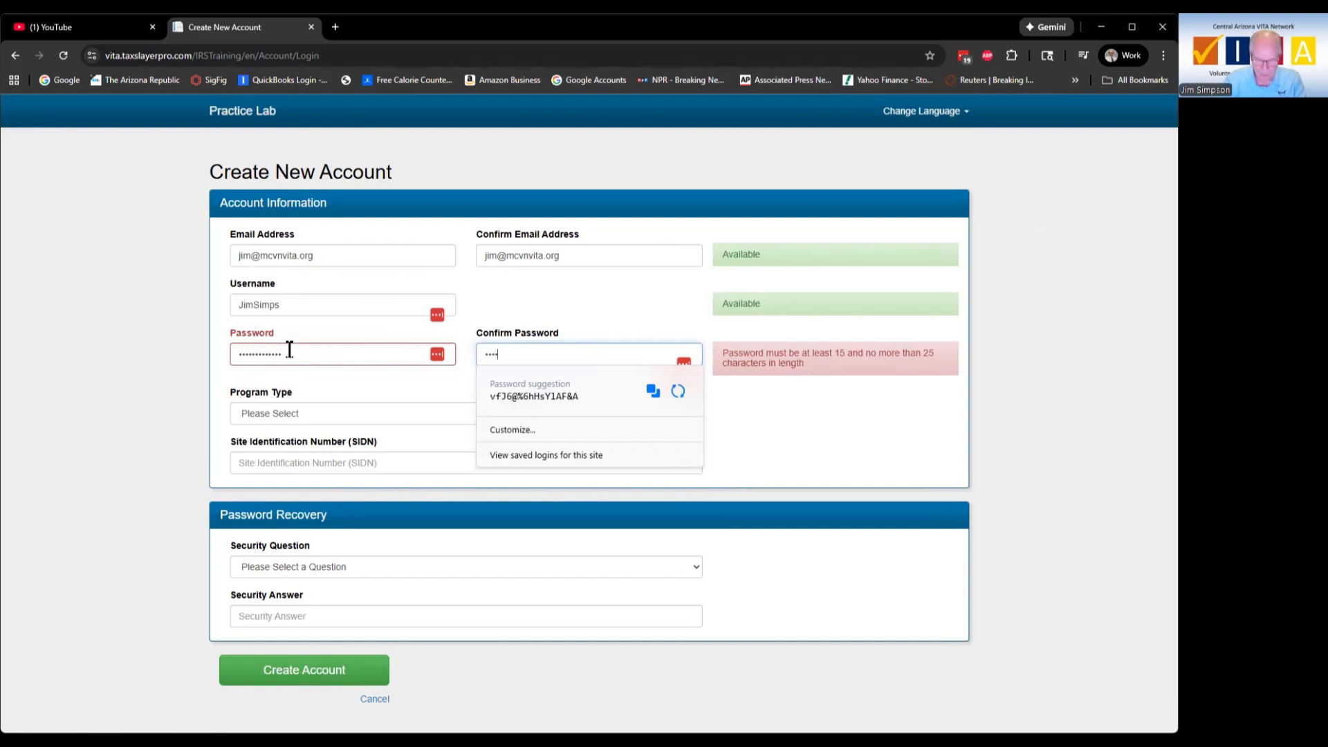
type("••••")
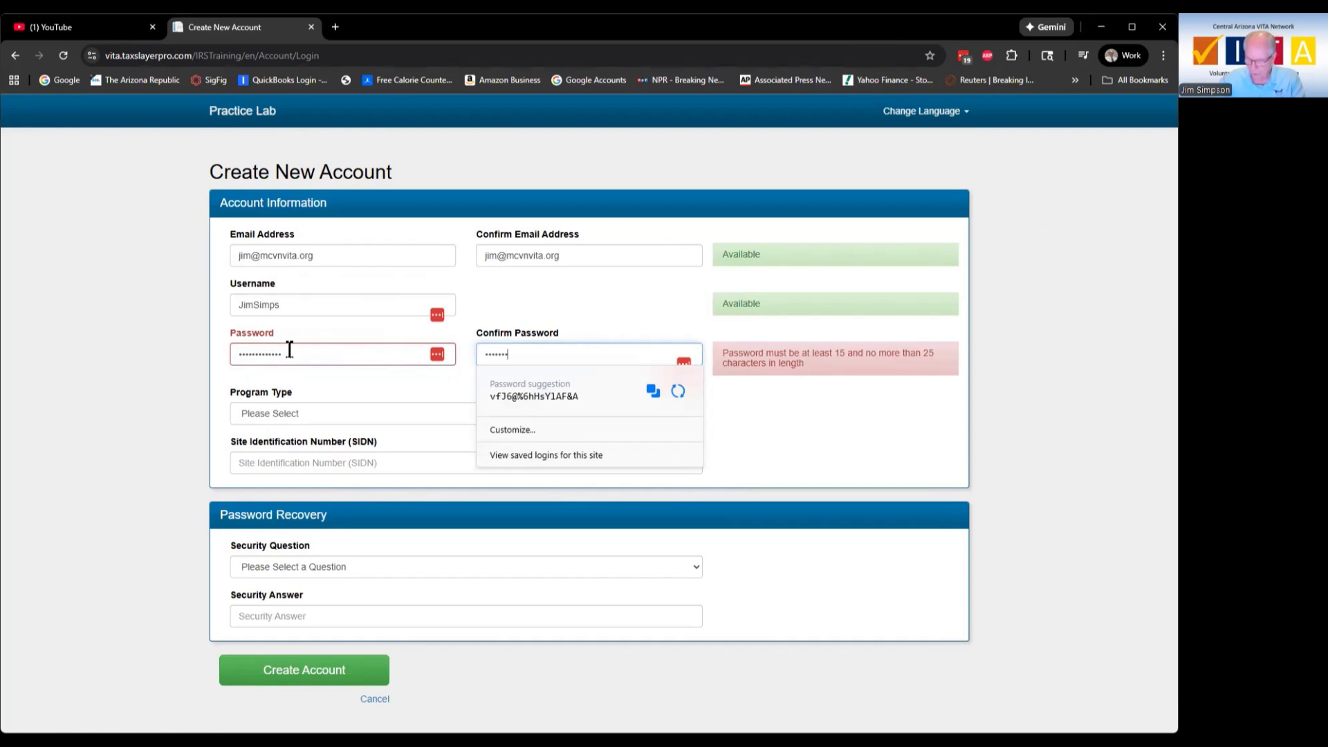
type("•••••")
key("Tab")
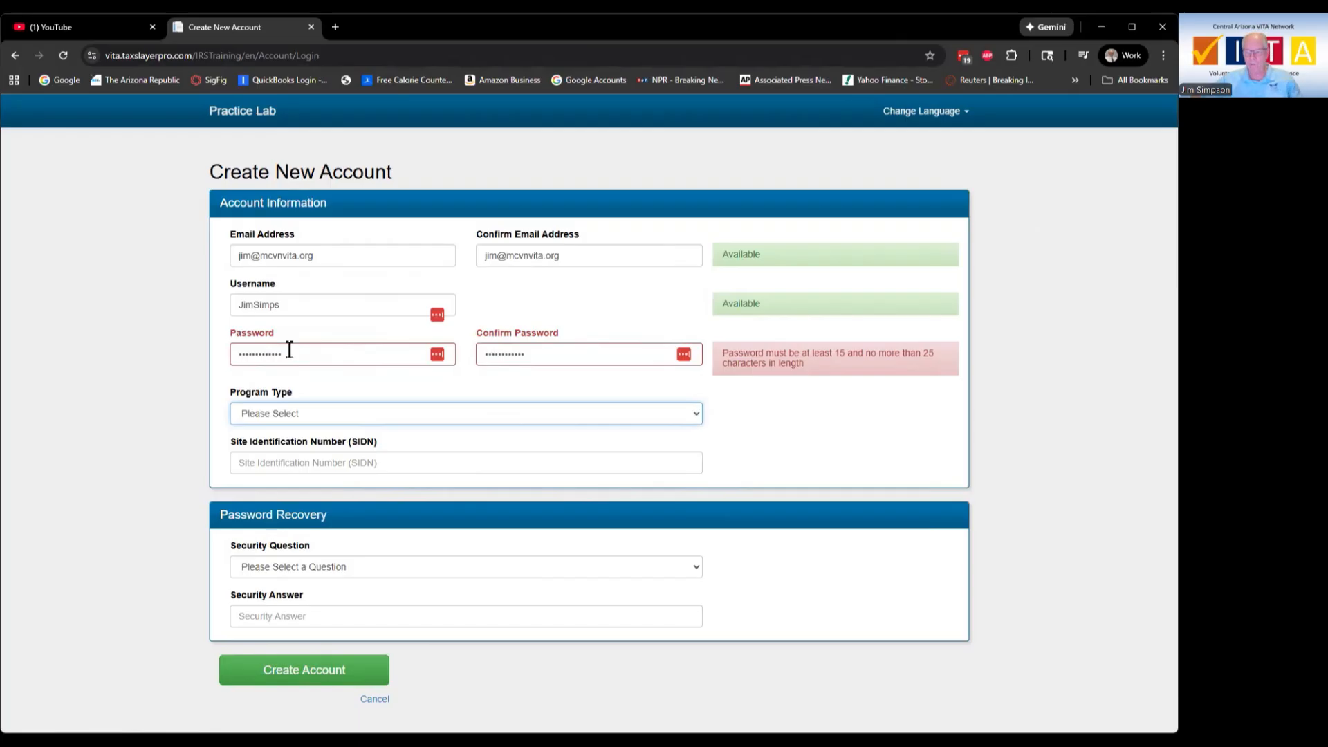
Step: Lengthen both password fields to the same 15-character password so the length warning clears
left_click(290, 349)
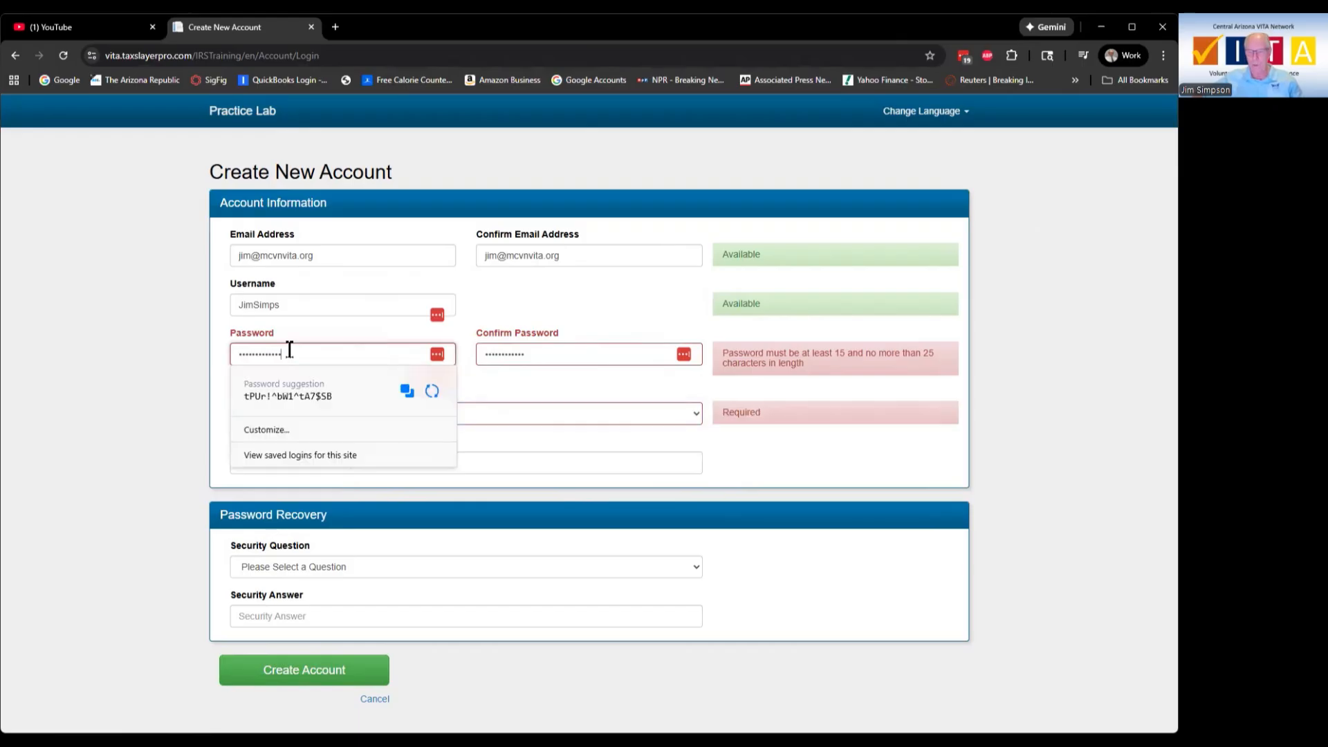
type("**")
left_click(583, 351)
type("***")
key("Tab")
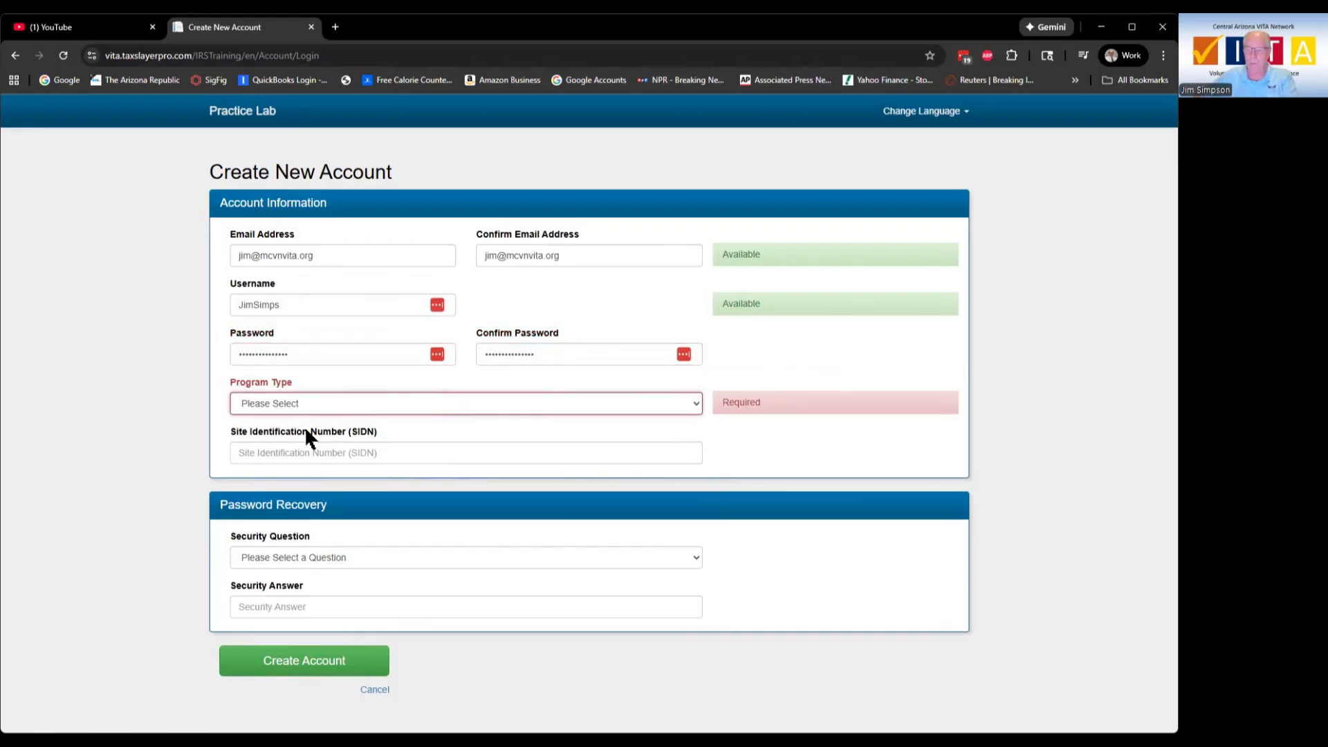
Step: Set the Program Type to VITA
left_click(334, 404)
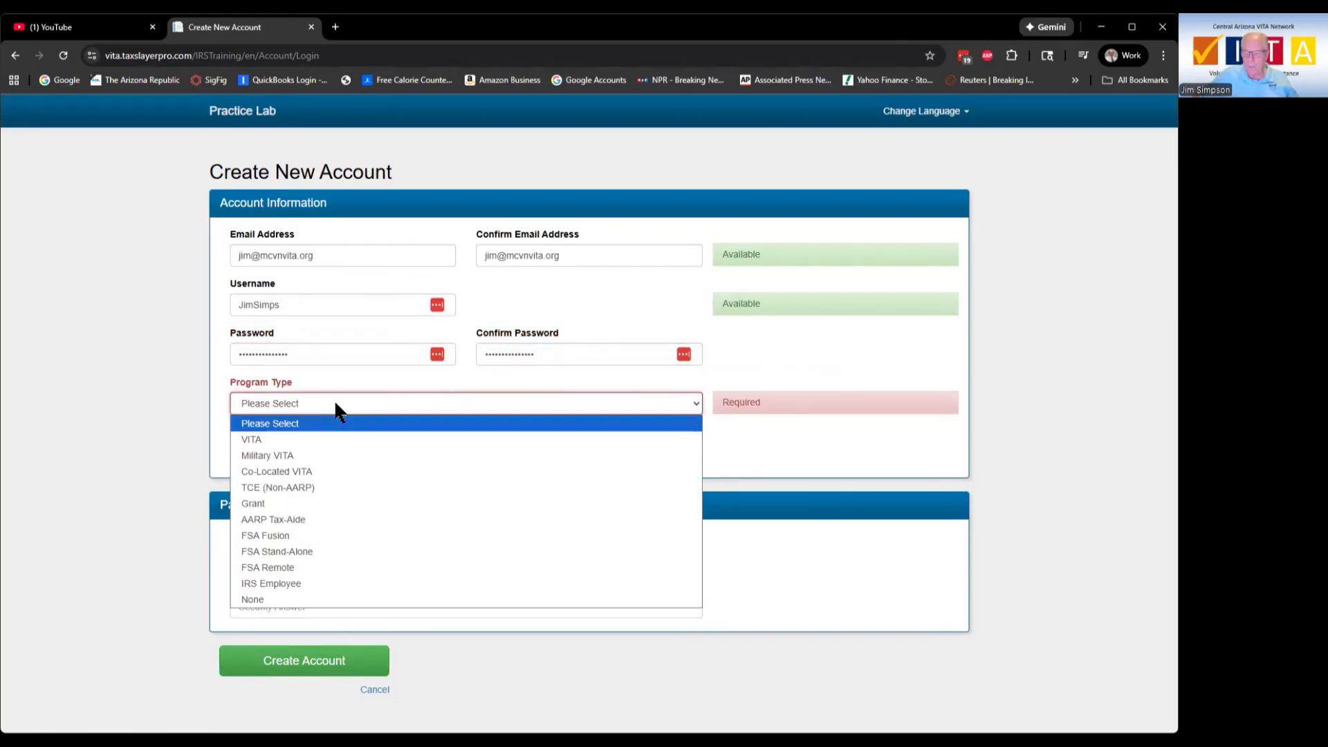
left_click(256, 440)
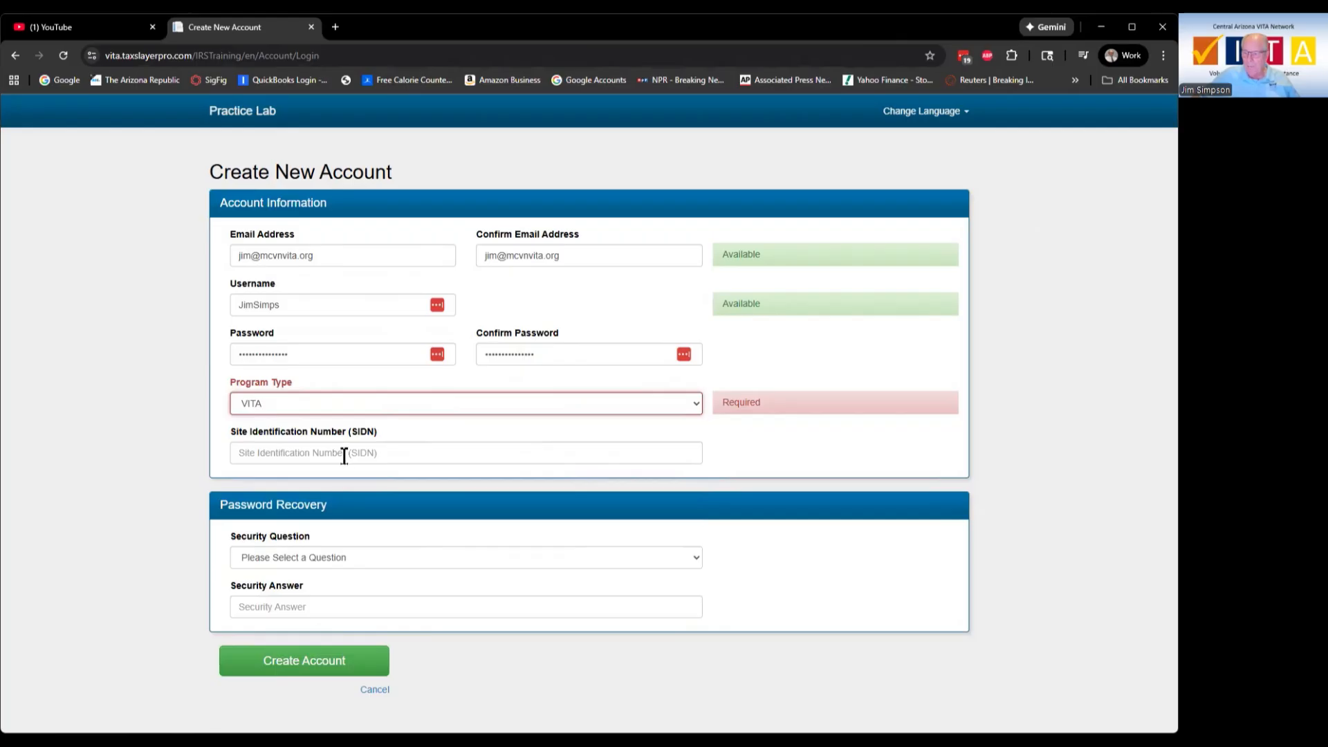
left_click(344, 457)
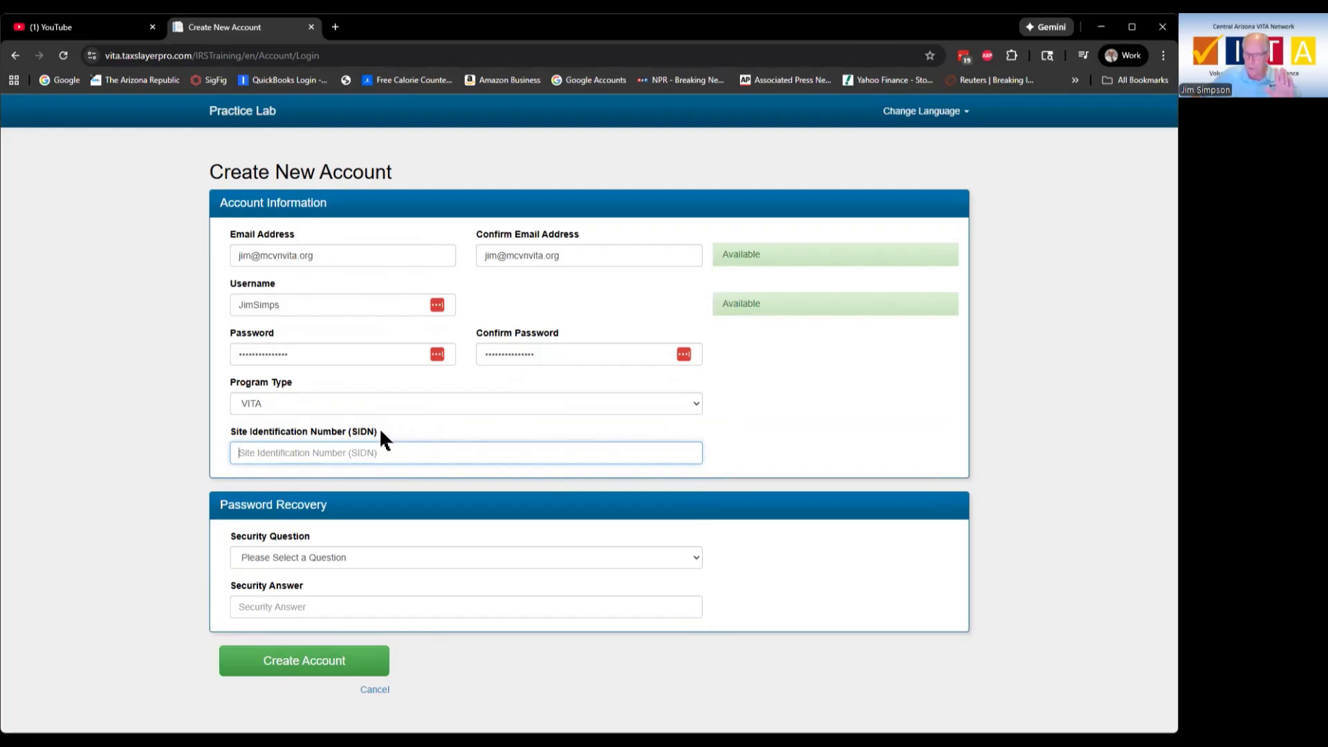
Step: Choose 'In what city were you born?' as the security question, enter its answer, and create the account
left_click(339, 558)
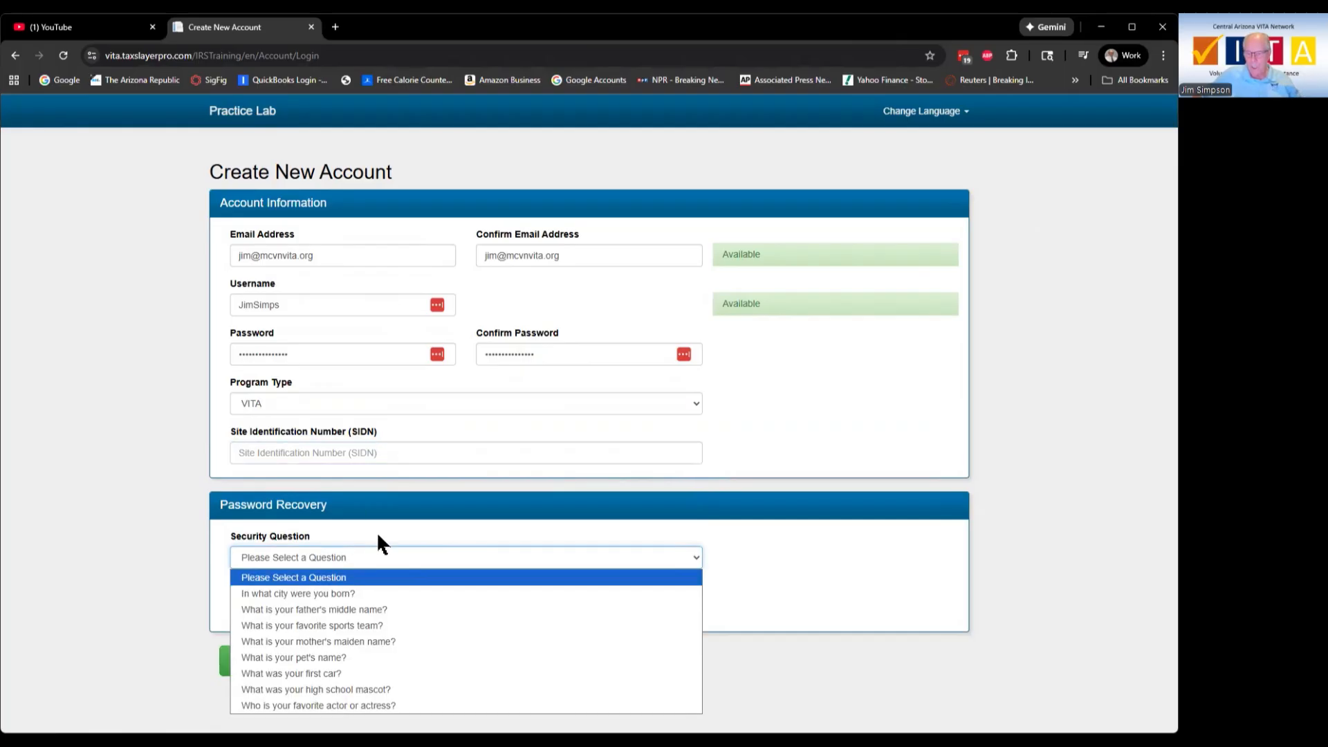
left_click(346, 593)
left_click(343, 609)
type("Phoenix")
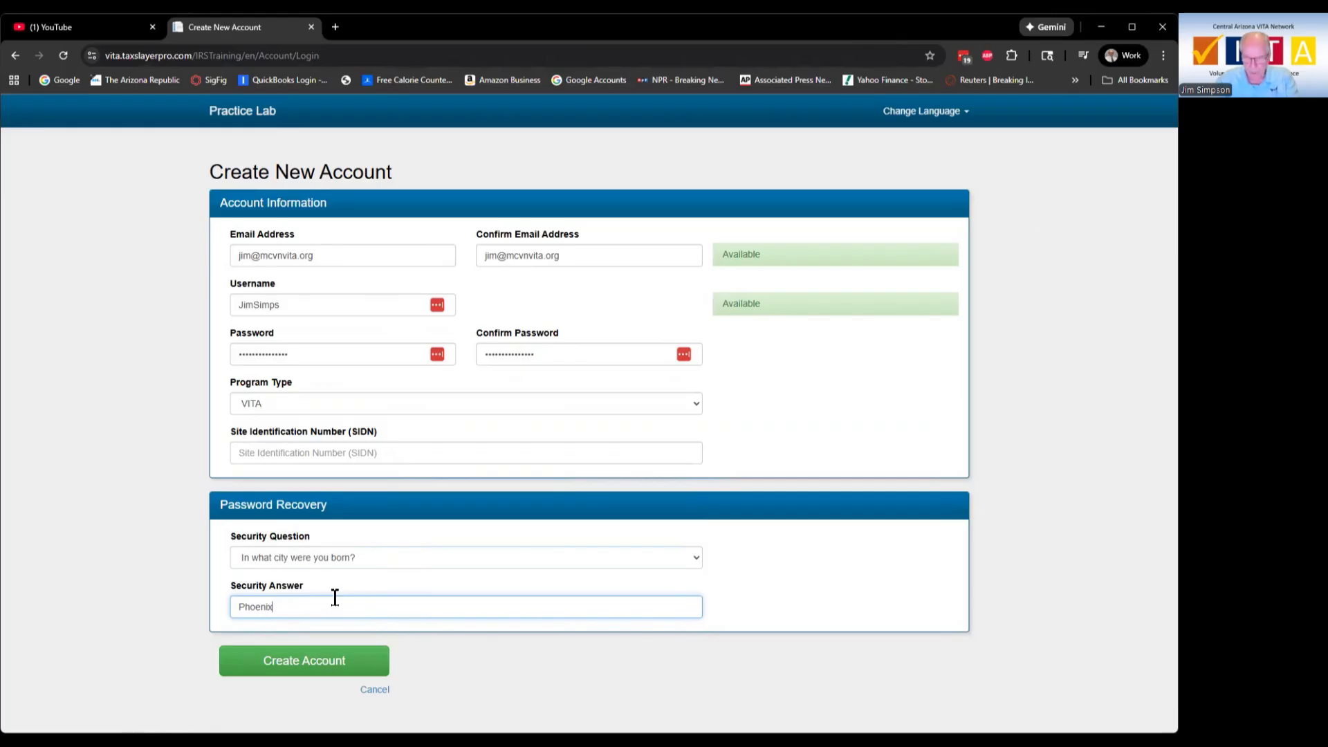
left_click(306, 667)
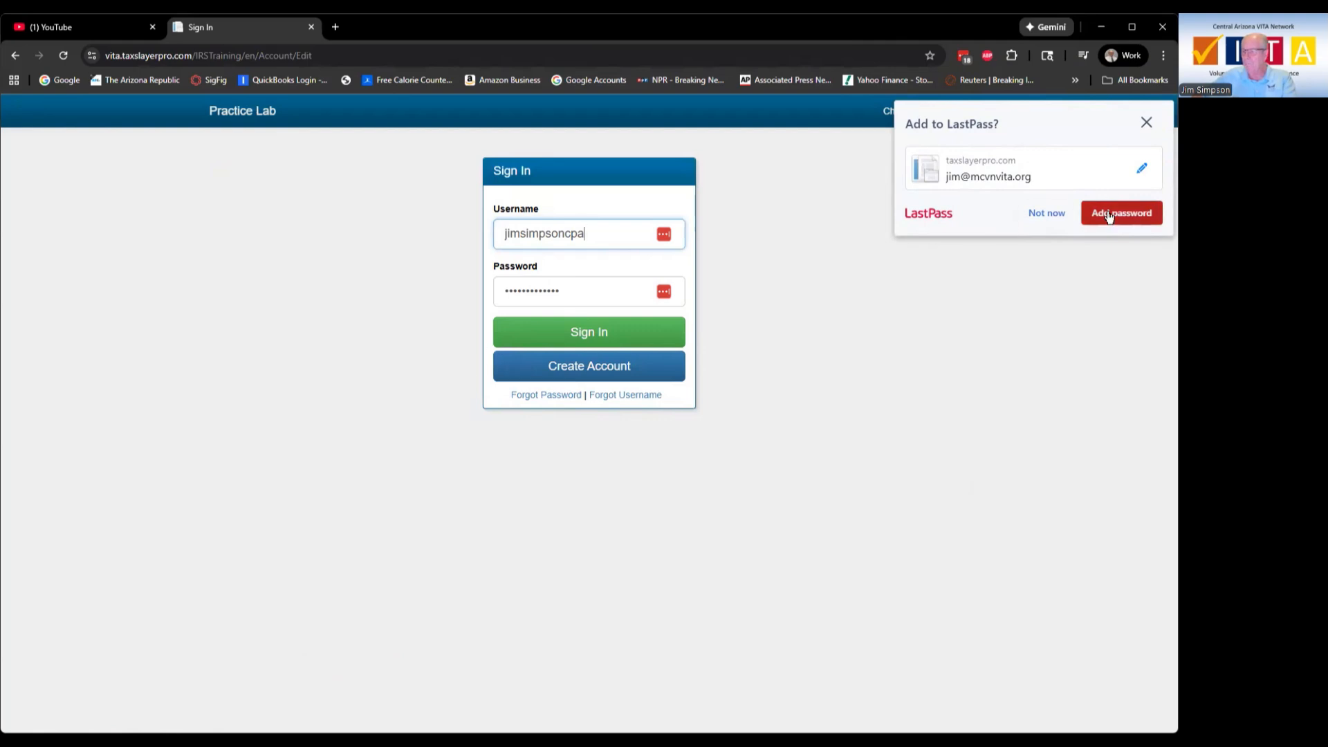
Step: Correct the username, enter the 15-character password, and sign in with the new account
left_click(1133, 213)
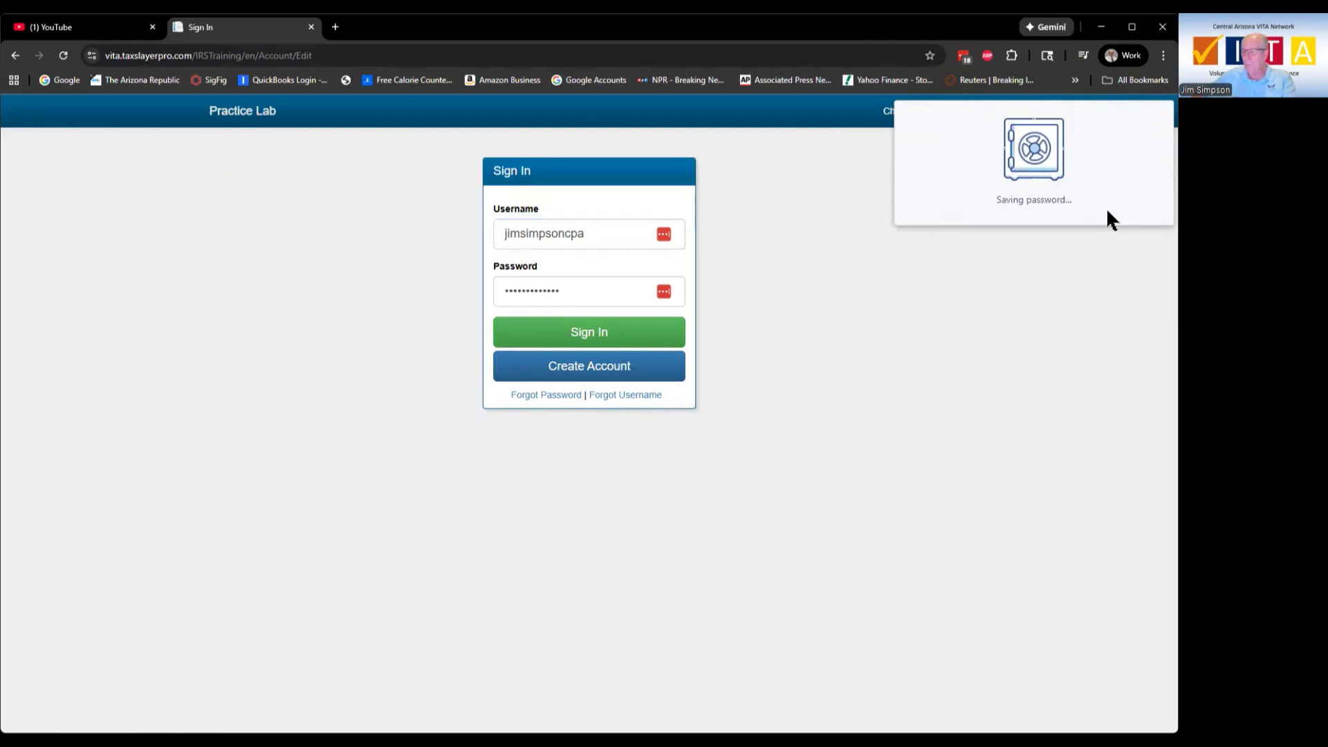
left_click(612, 234)
scroll(606, 331, "down", 1)
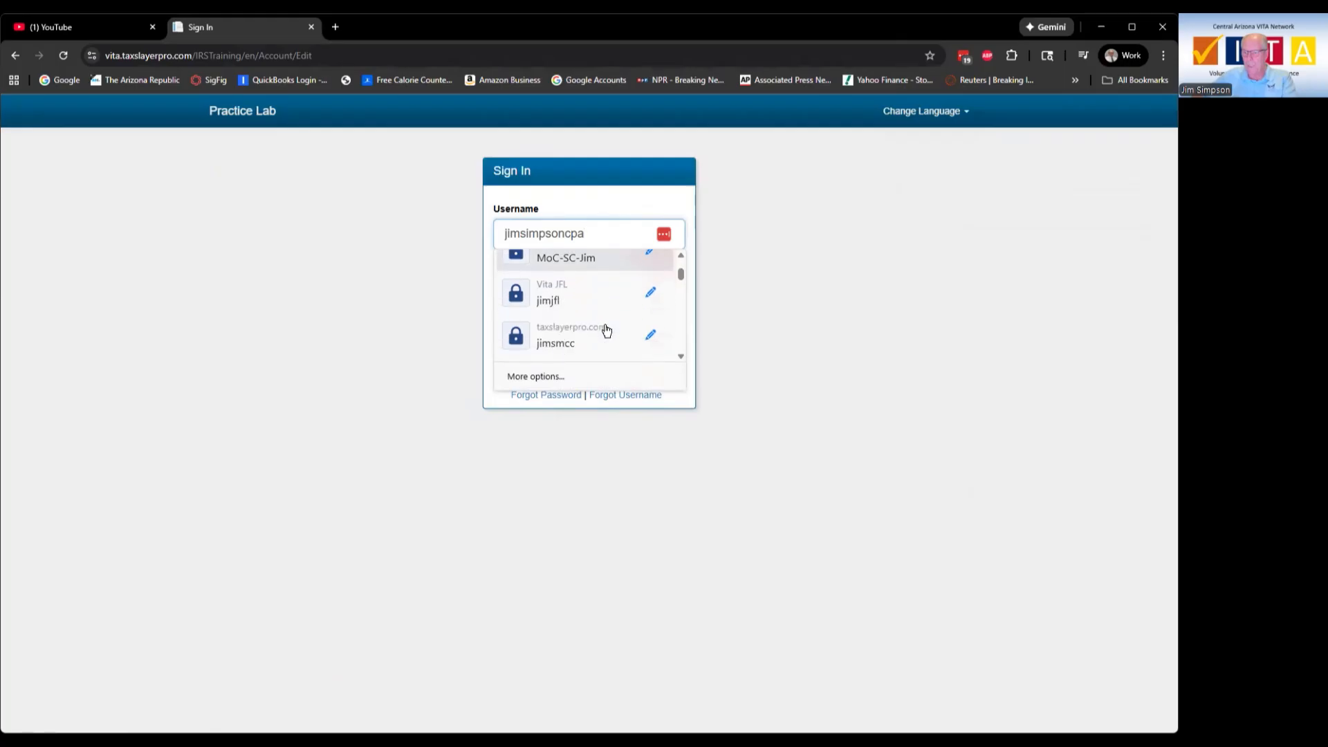
scroll(606, 330, "down", 3)
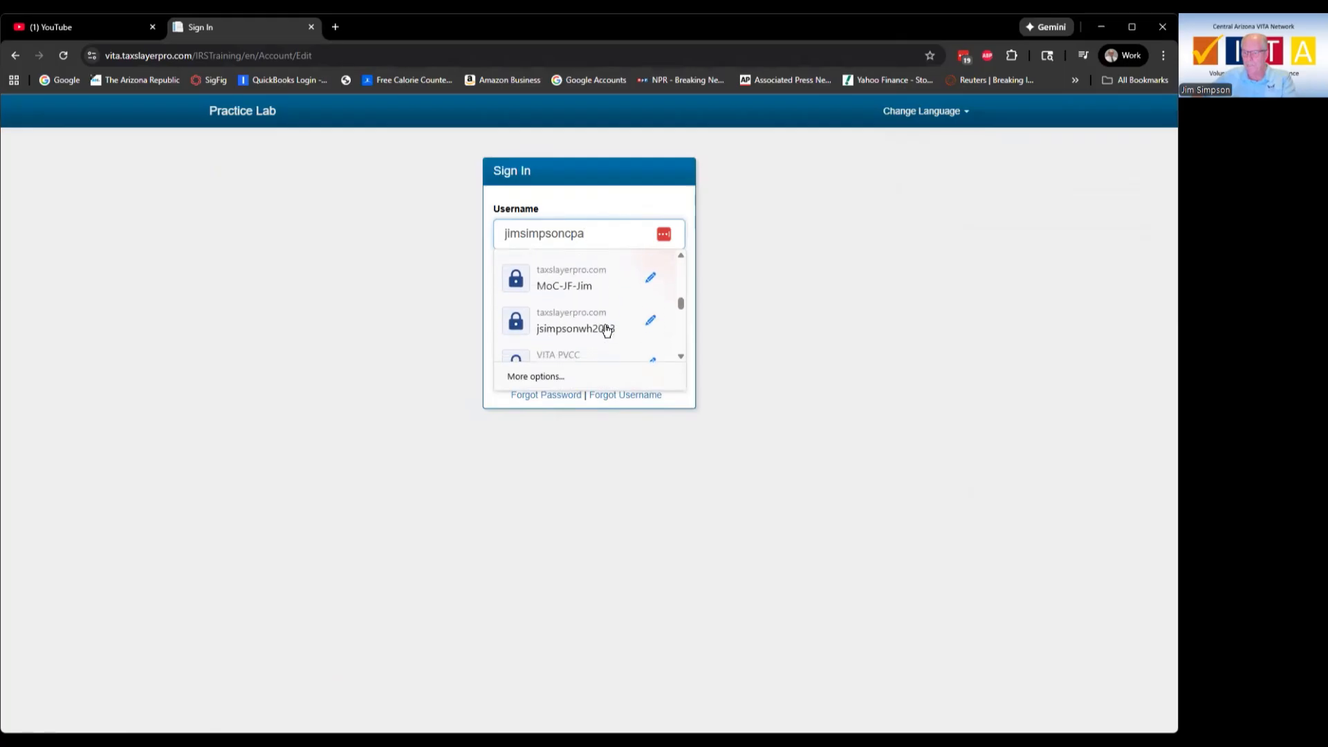
left_click(722, 308)
left_click(615, 232)
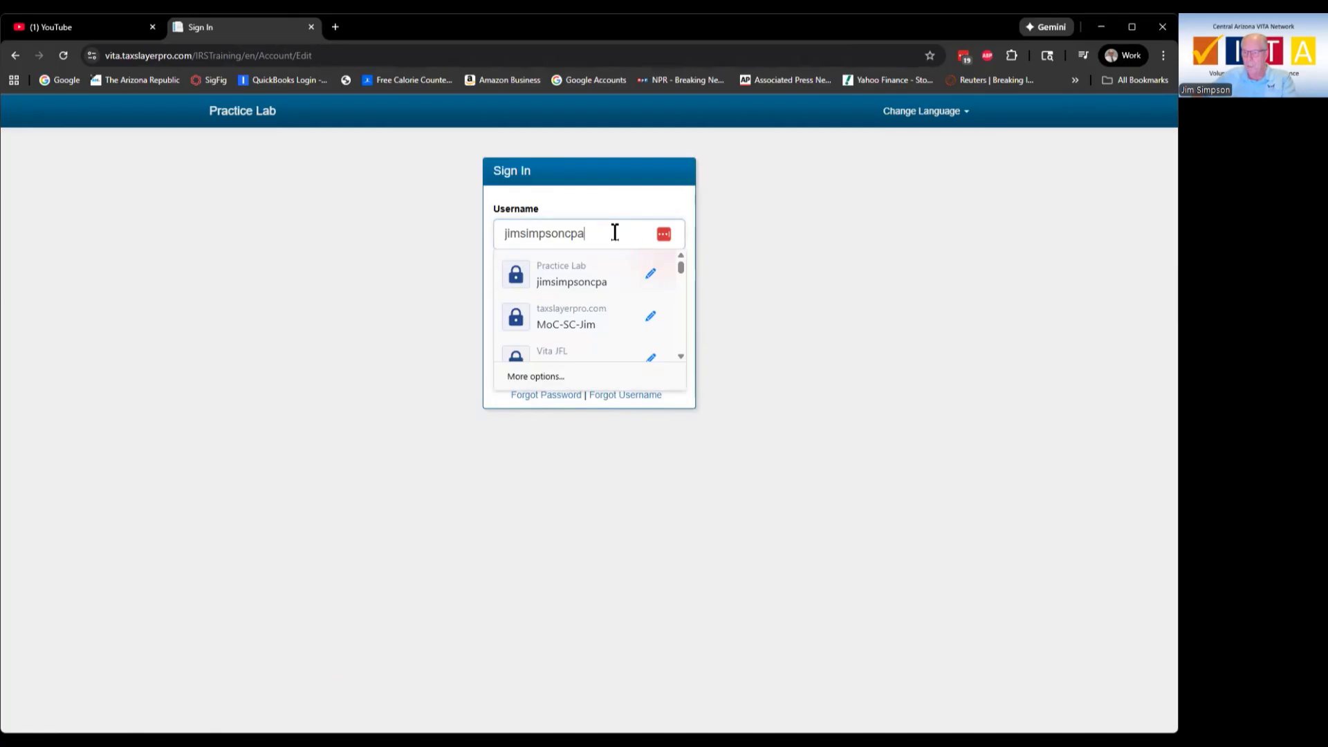
key("BackSpace")
key("BackSpace")
key("BackSpace")
key("BackSpace")
key("BackSpace")
key("BackSpace")
key("BackSpace")
key("BackSpace")
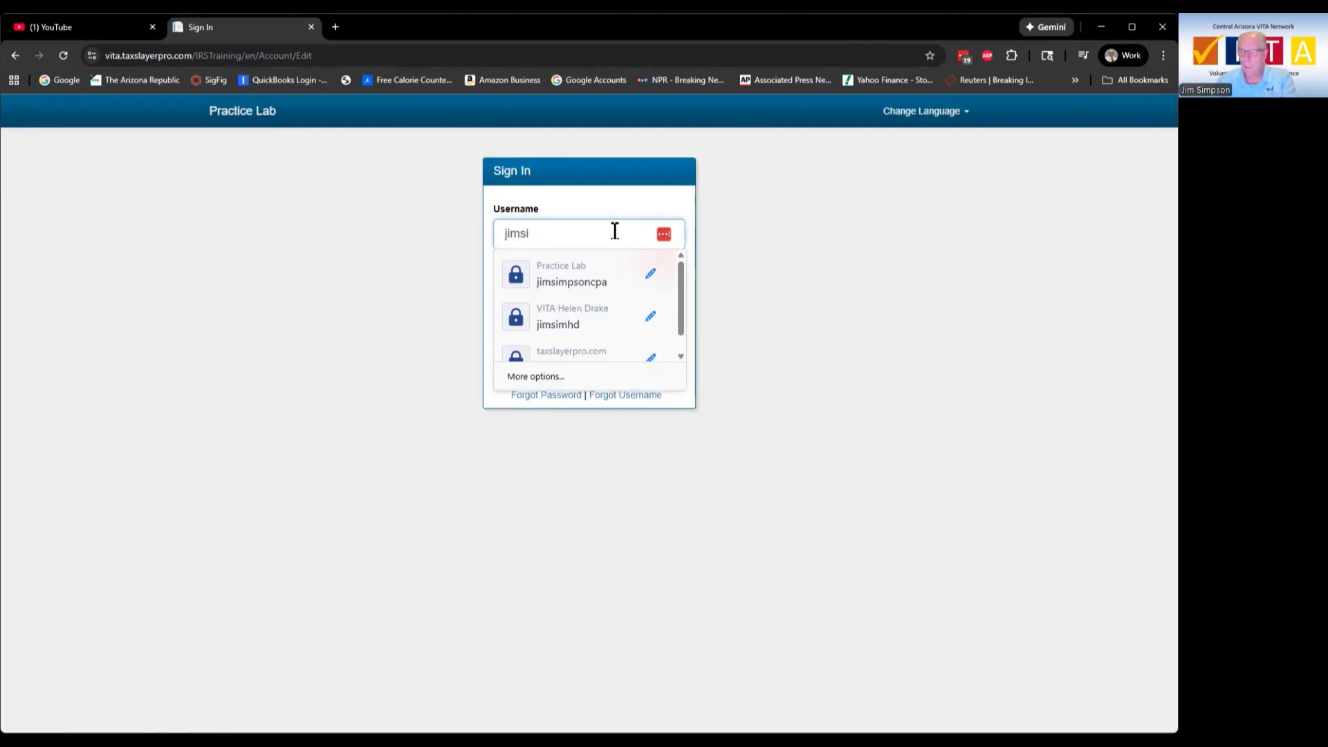
type("m")
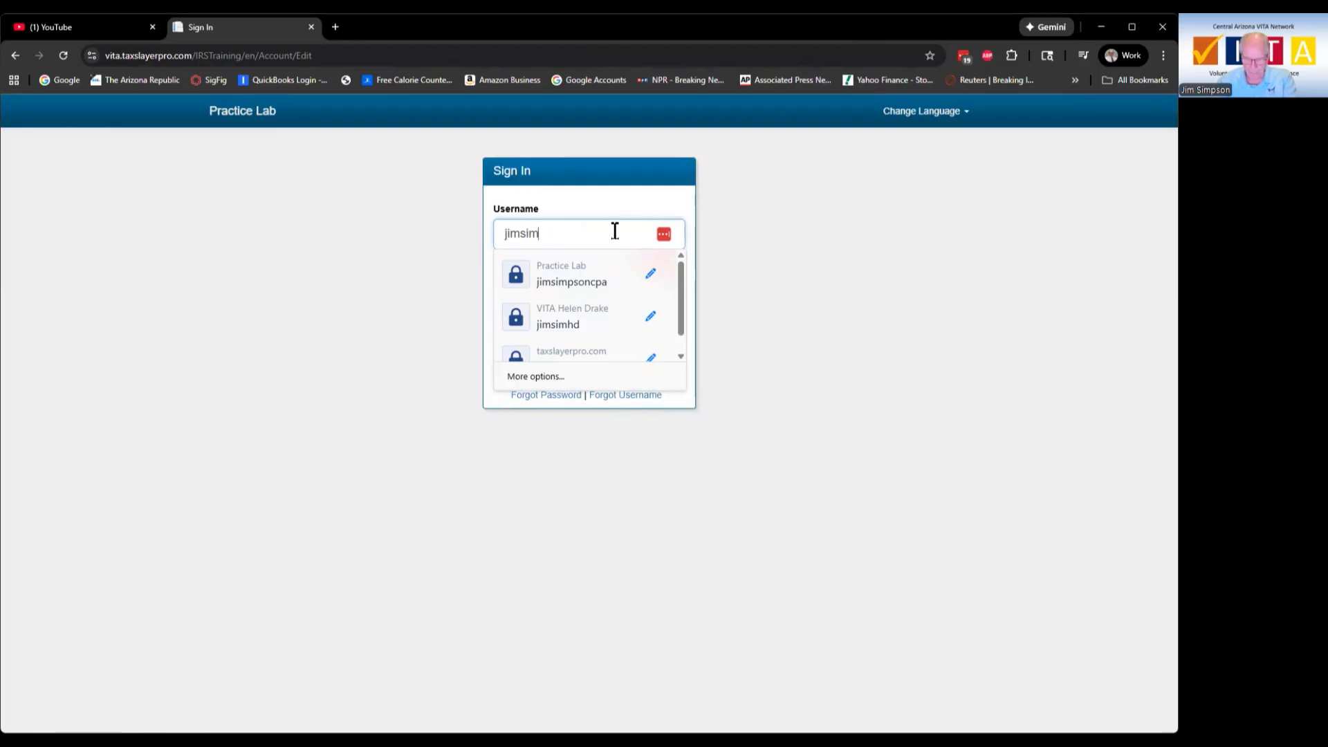
type("ps")
key("Tab")
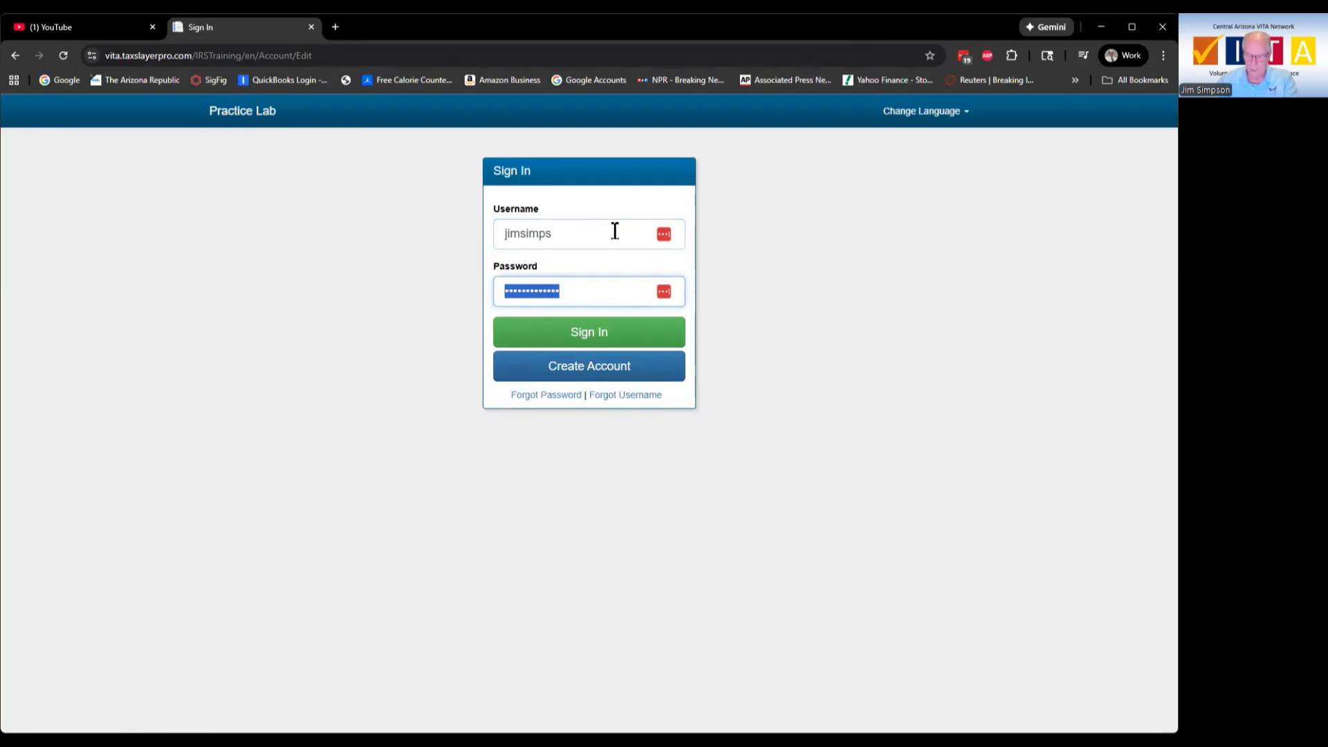
type("*")
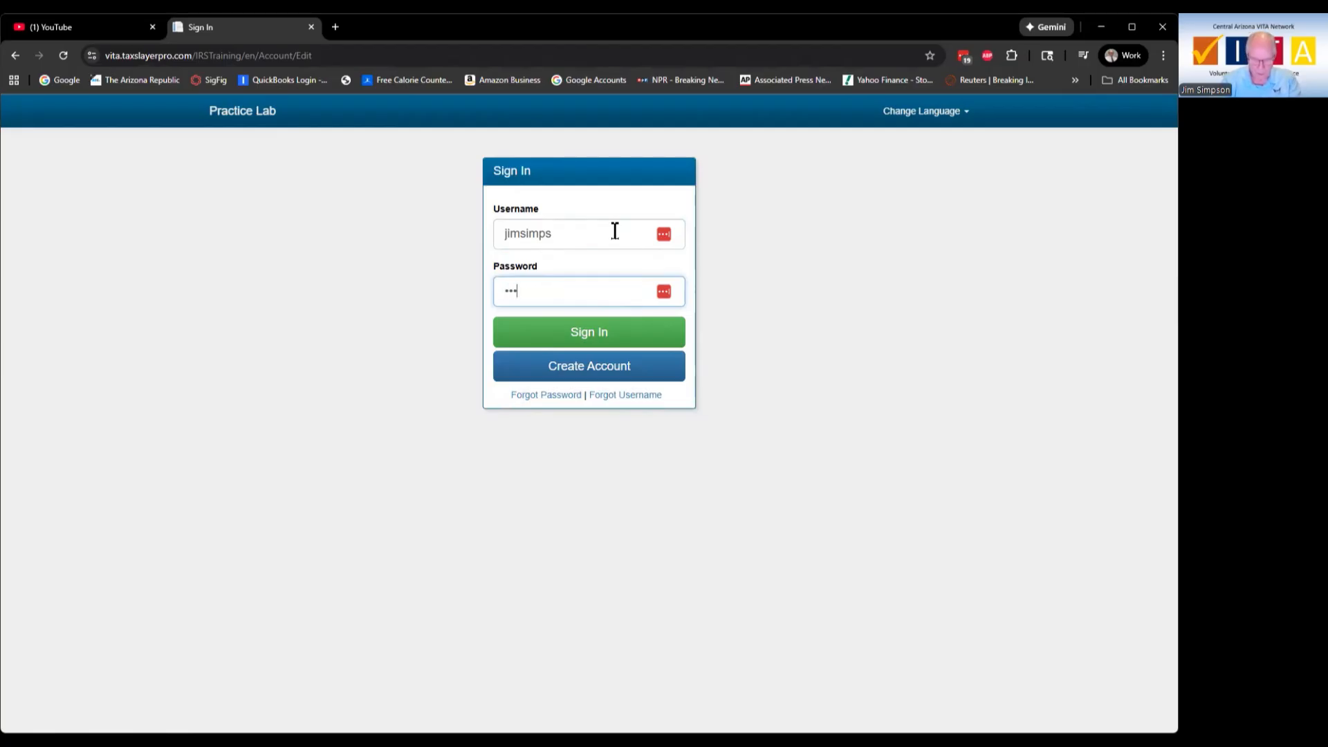
type("**************")
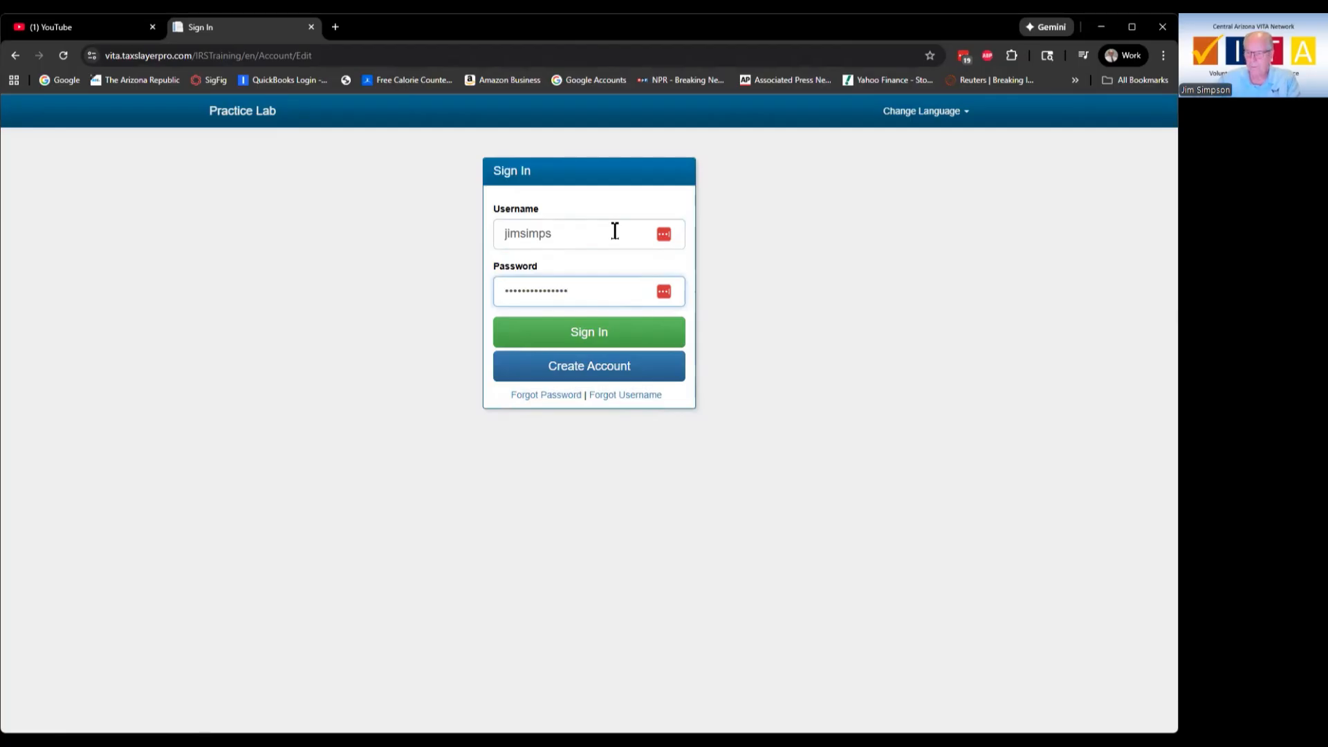
left_click(600, 330)
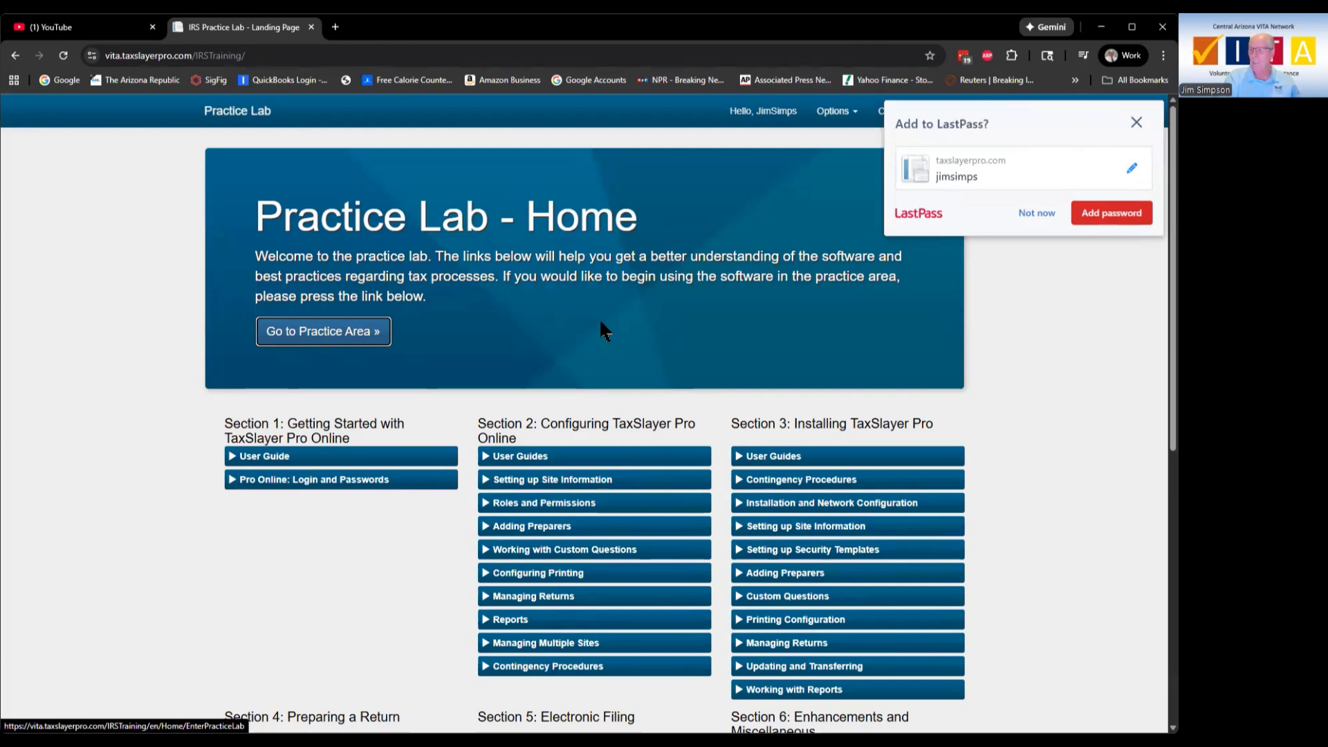
Step: Save the login to LastPass and highlight the Configuring and Installing TaxSlayer Pro section headings
left_click(1111, 213)
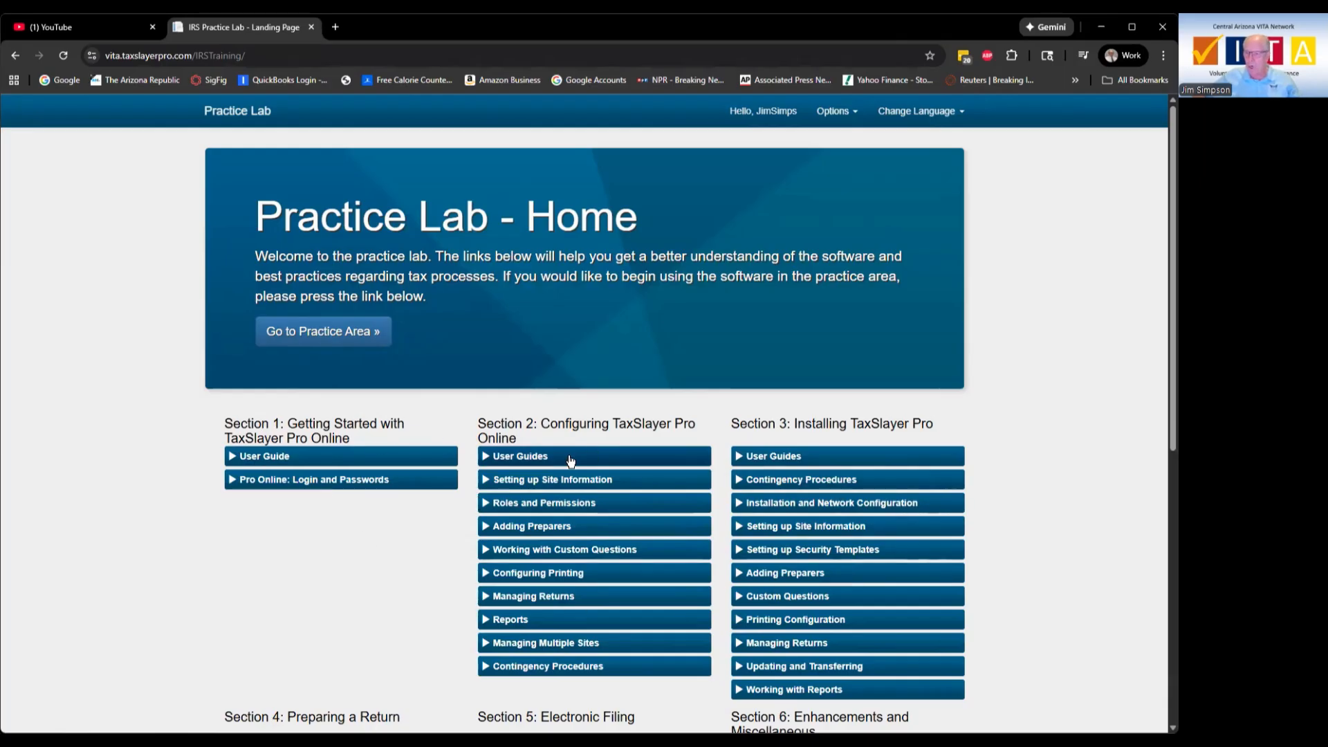
scroll(455, 489, "down", 1)
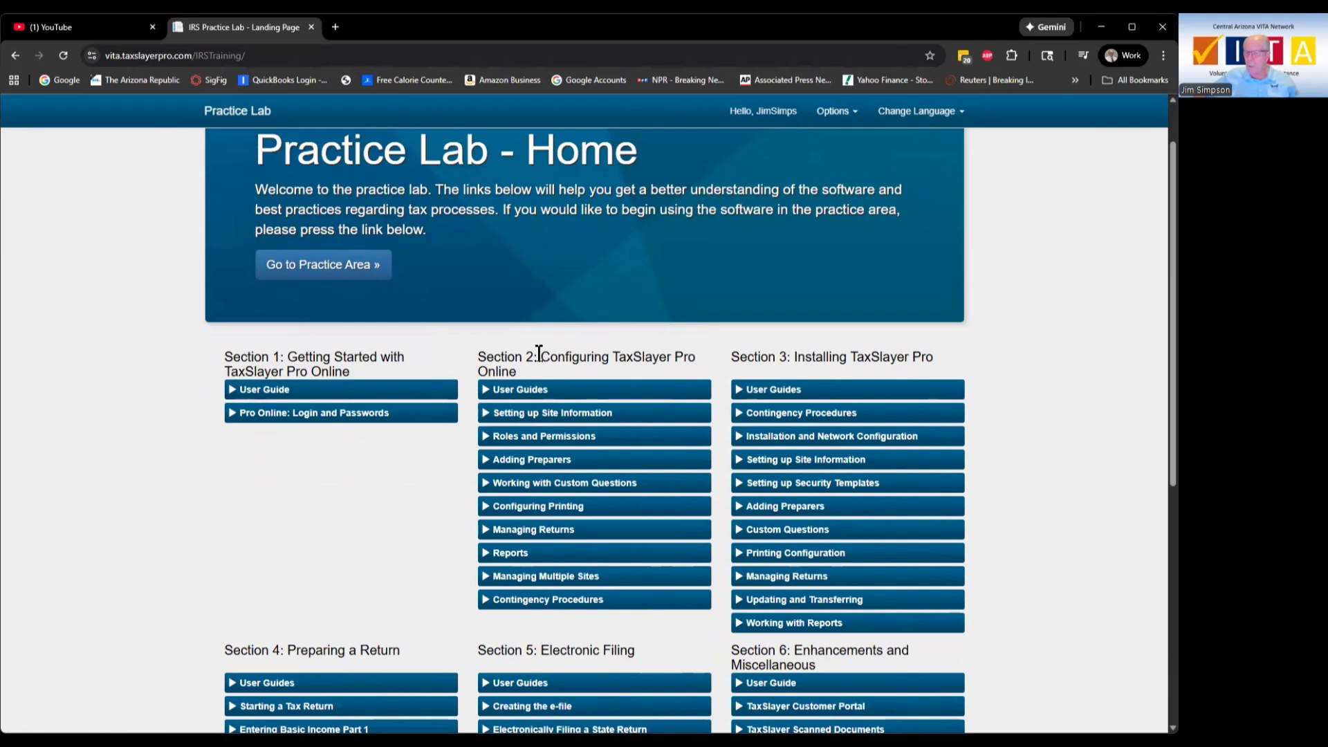
left_click_drag(539, 353, 696, 356)
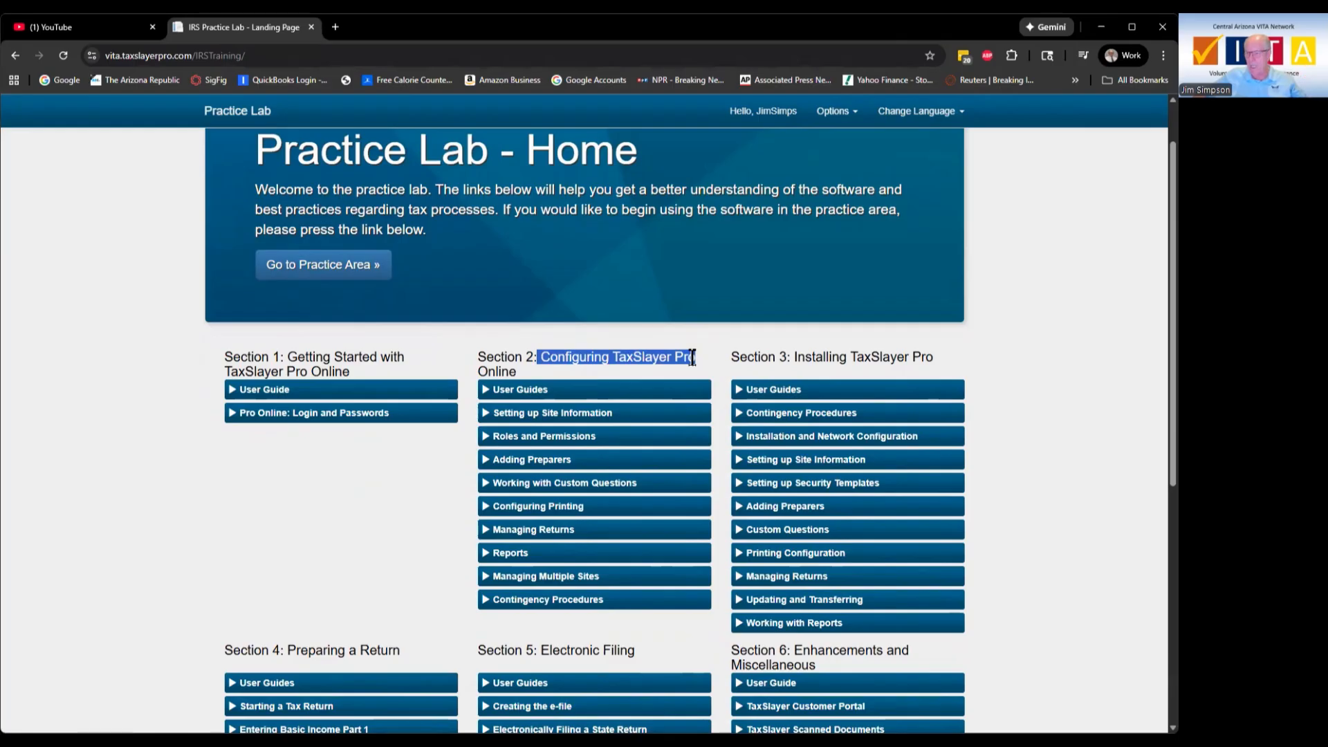
left_click_drag(792, 356, 925, 353)
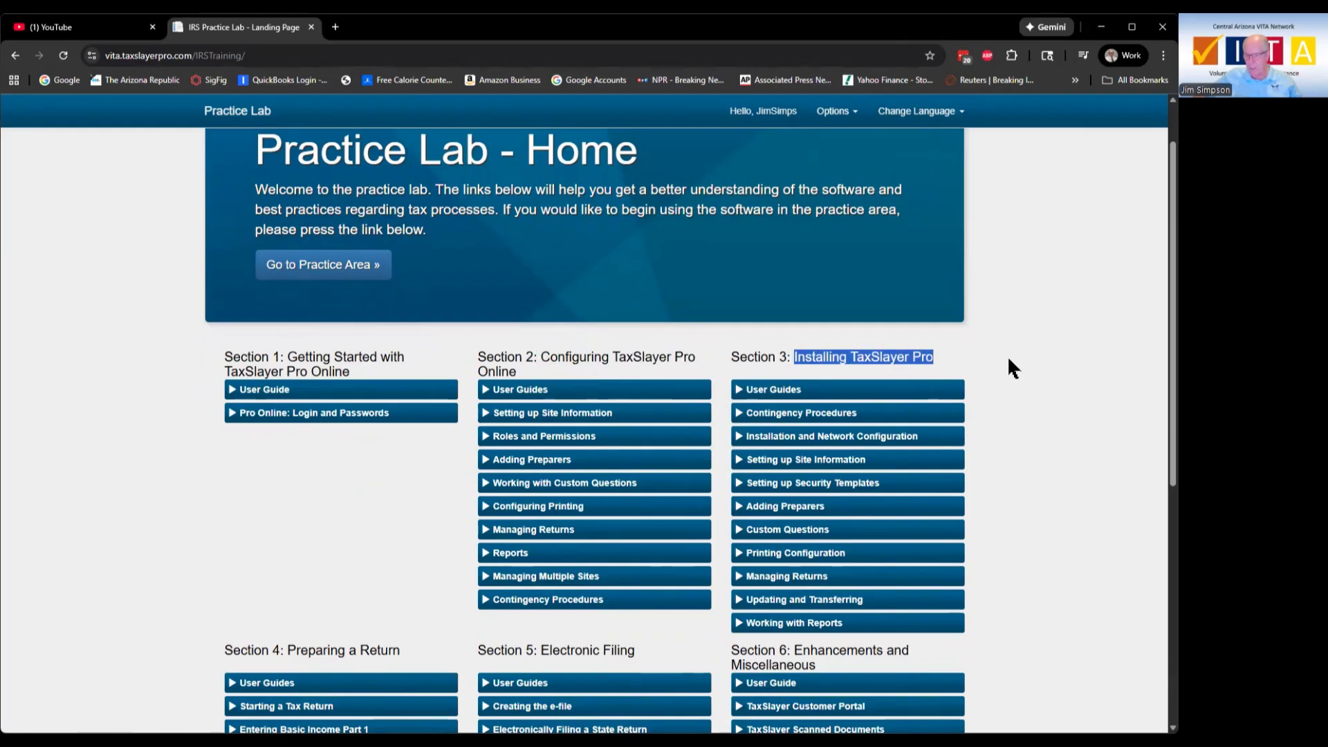
scroll(1007, 367, "down", 5)
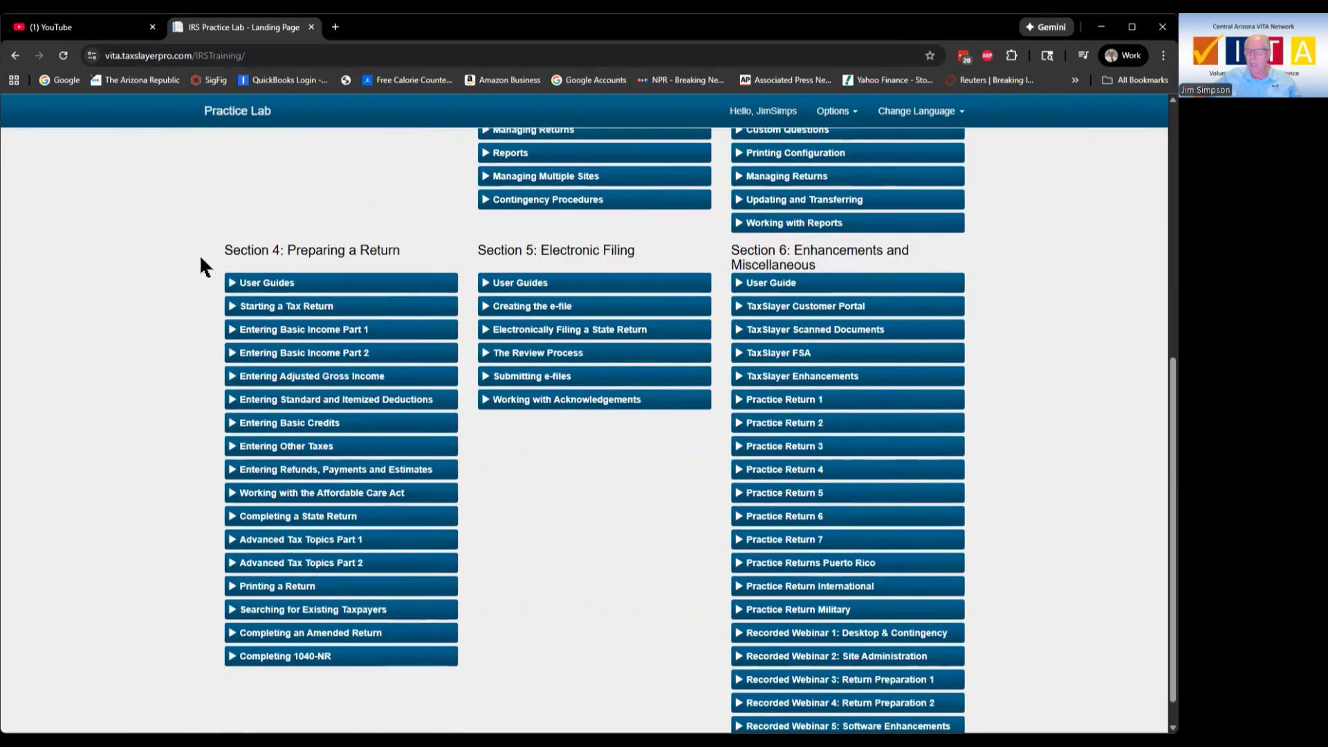
Step: Highlight the 'Section 4: Preparing a Return' heading and scroll through Sections 4–6
left_click_drag(224, 246, 400, 246)
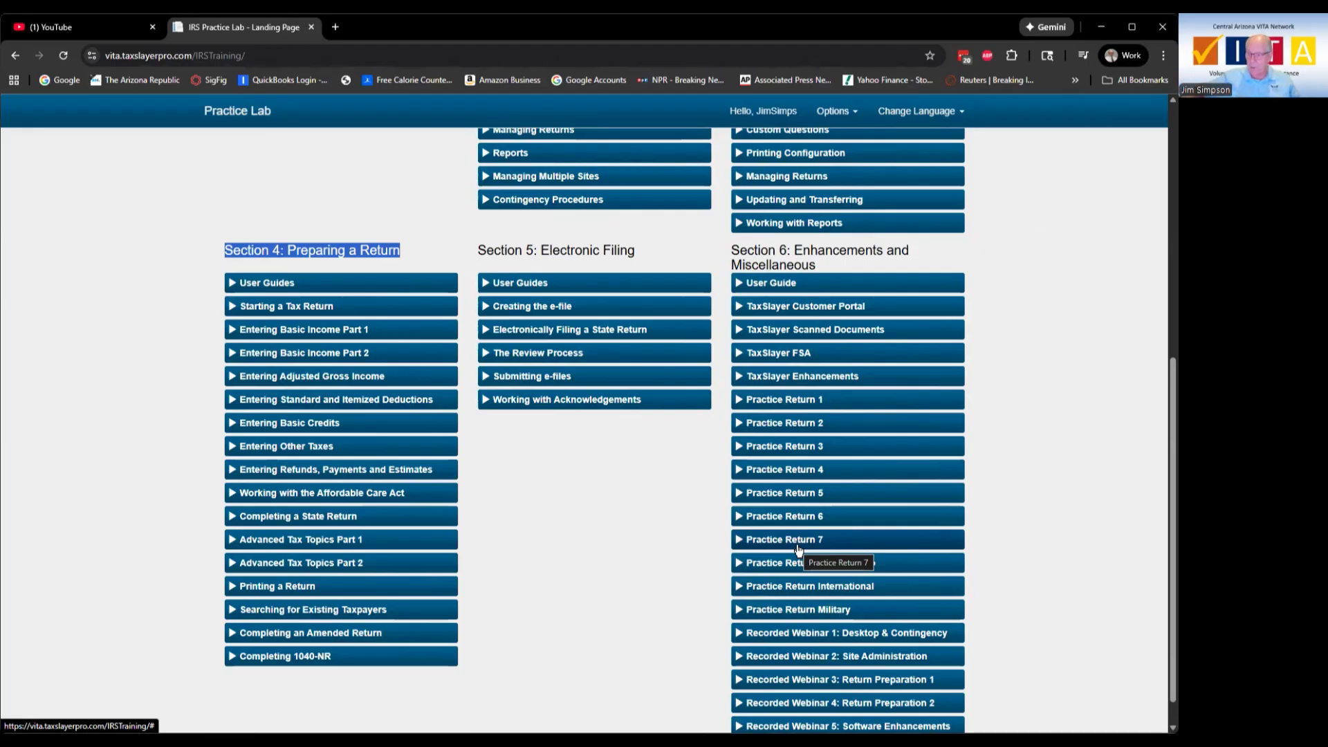
scroll(816, 488, "down", 1)
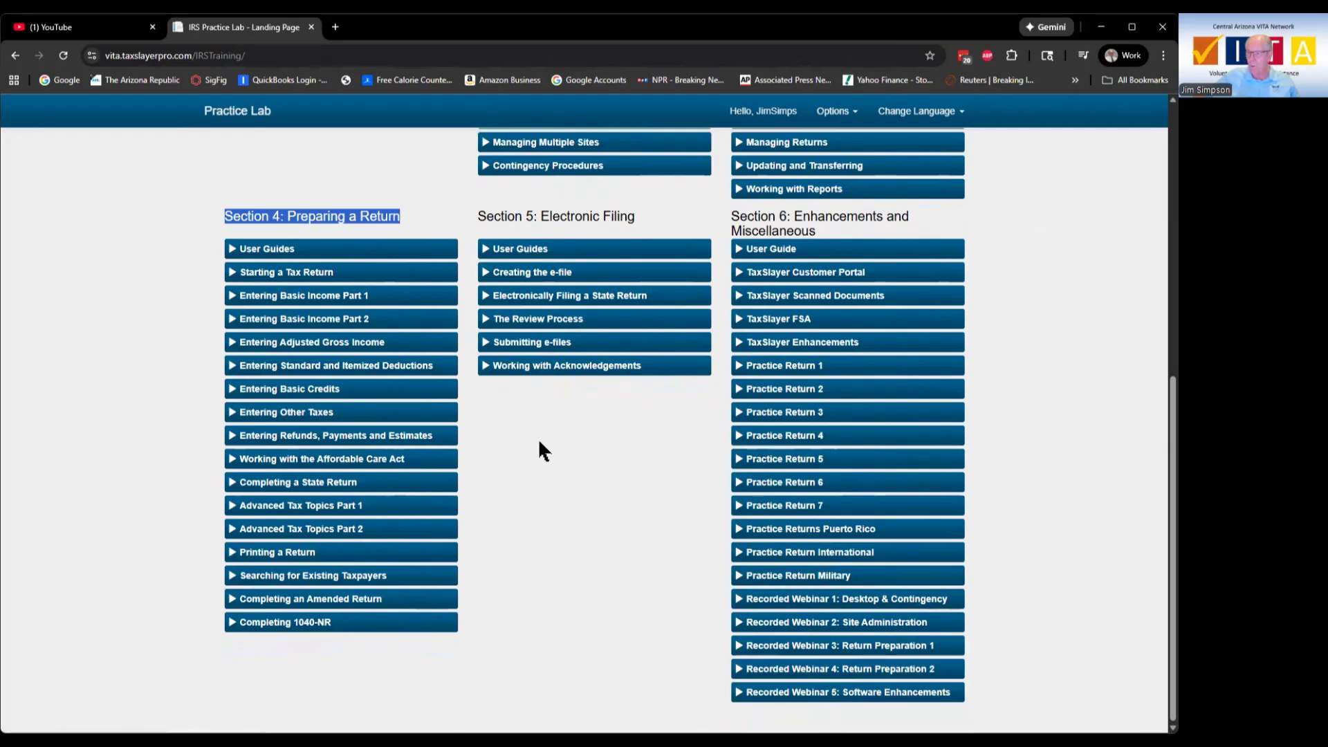
scroll(539, 442, "up", 7)
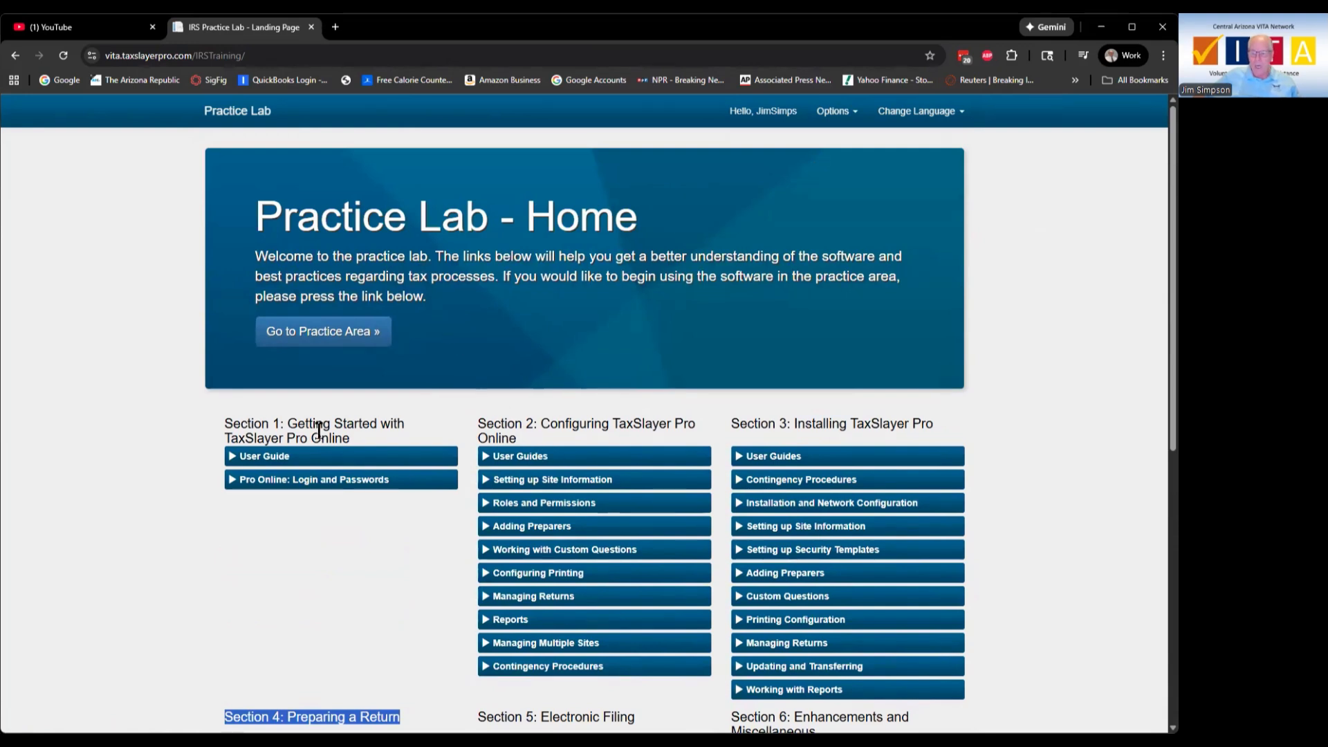
scroll(339, 270, "down", 4)
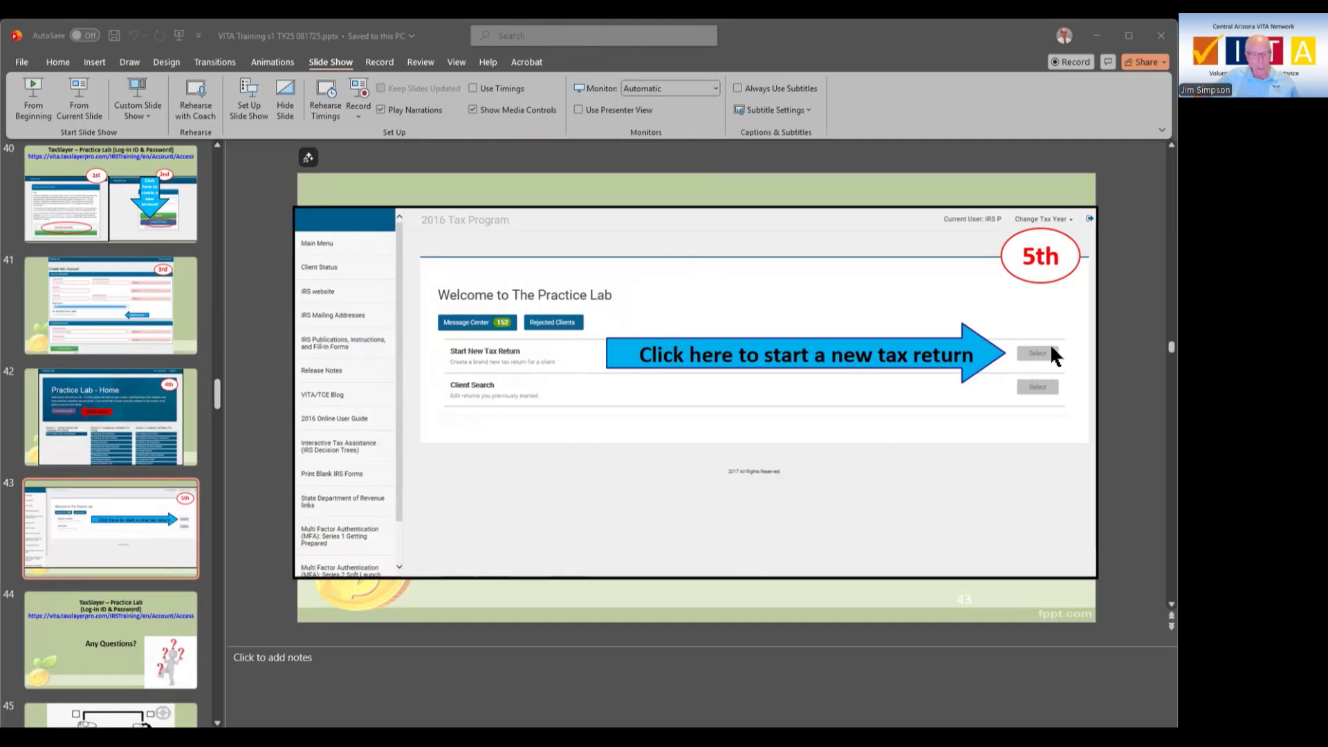
Step: Scroll the training deck from slide 43 to slide 46, the Practice Lab - Home slide
scroll(933, 408, "down", 1)
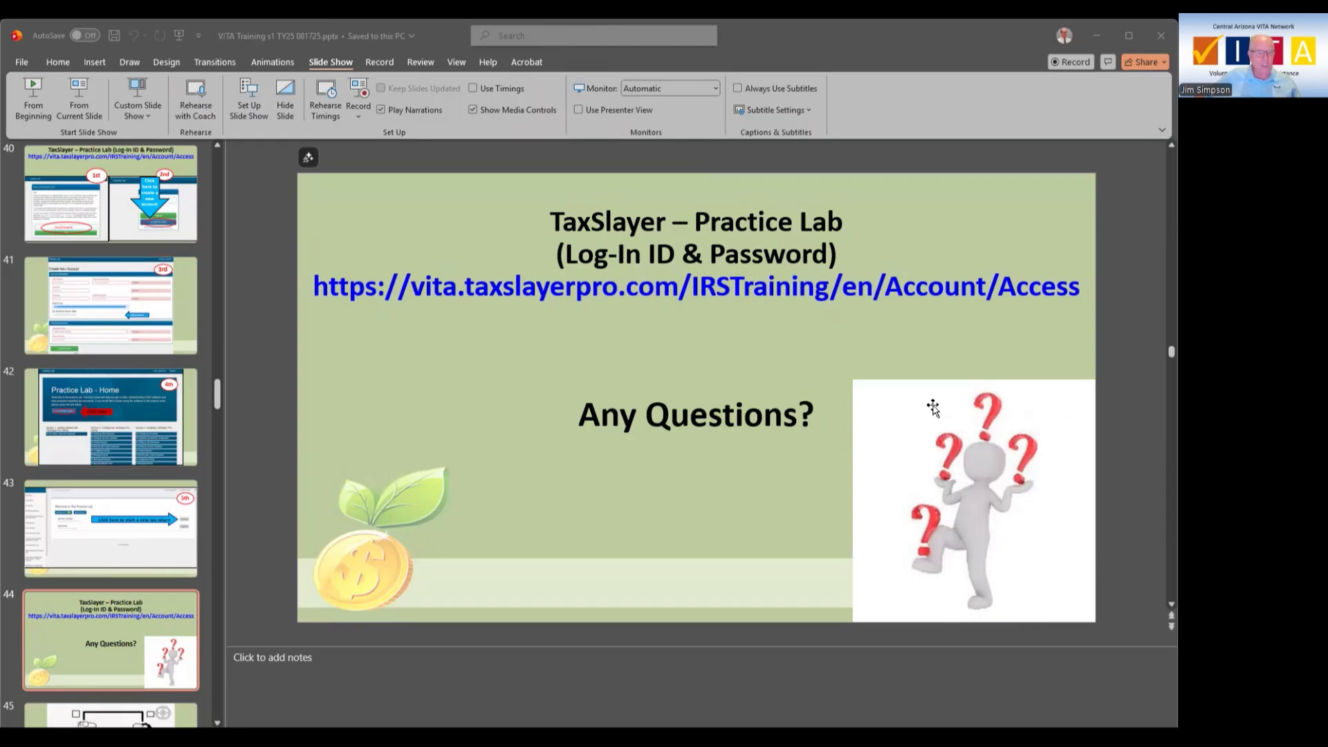
scroll(933, 407, "down", 2)
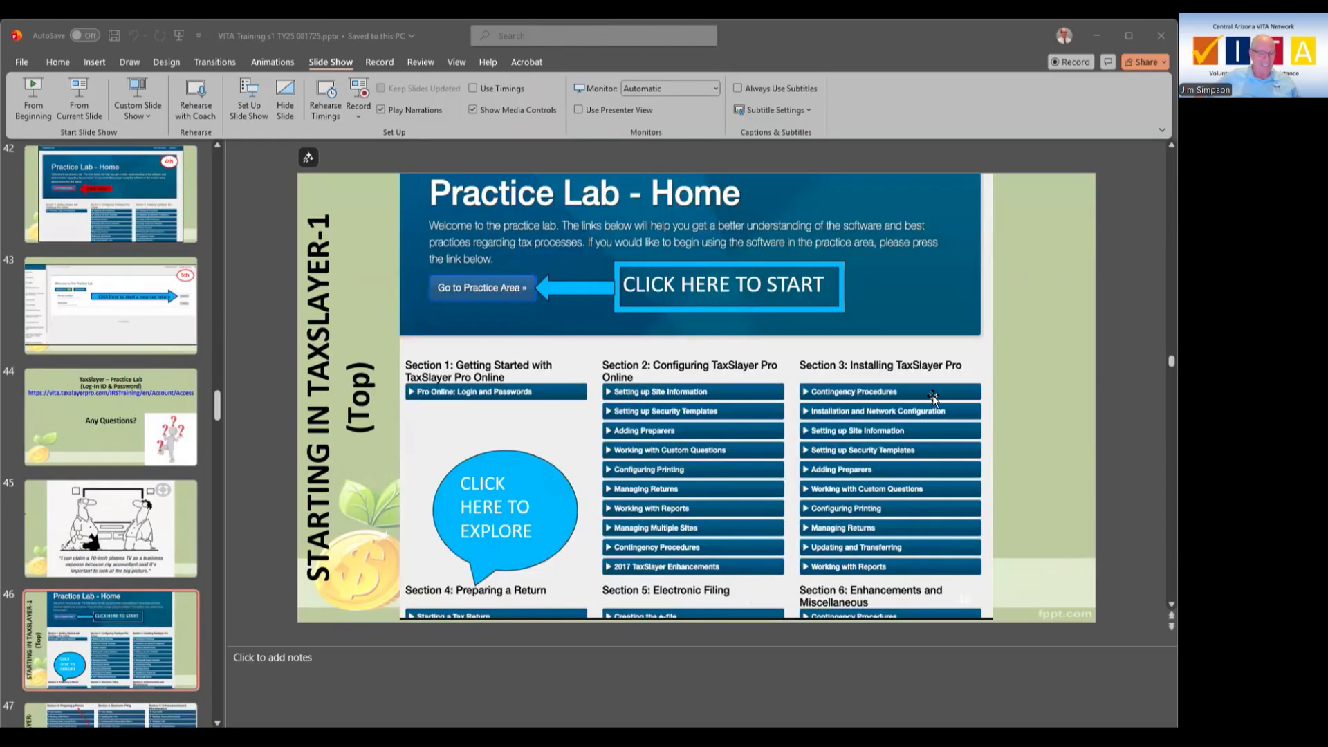
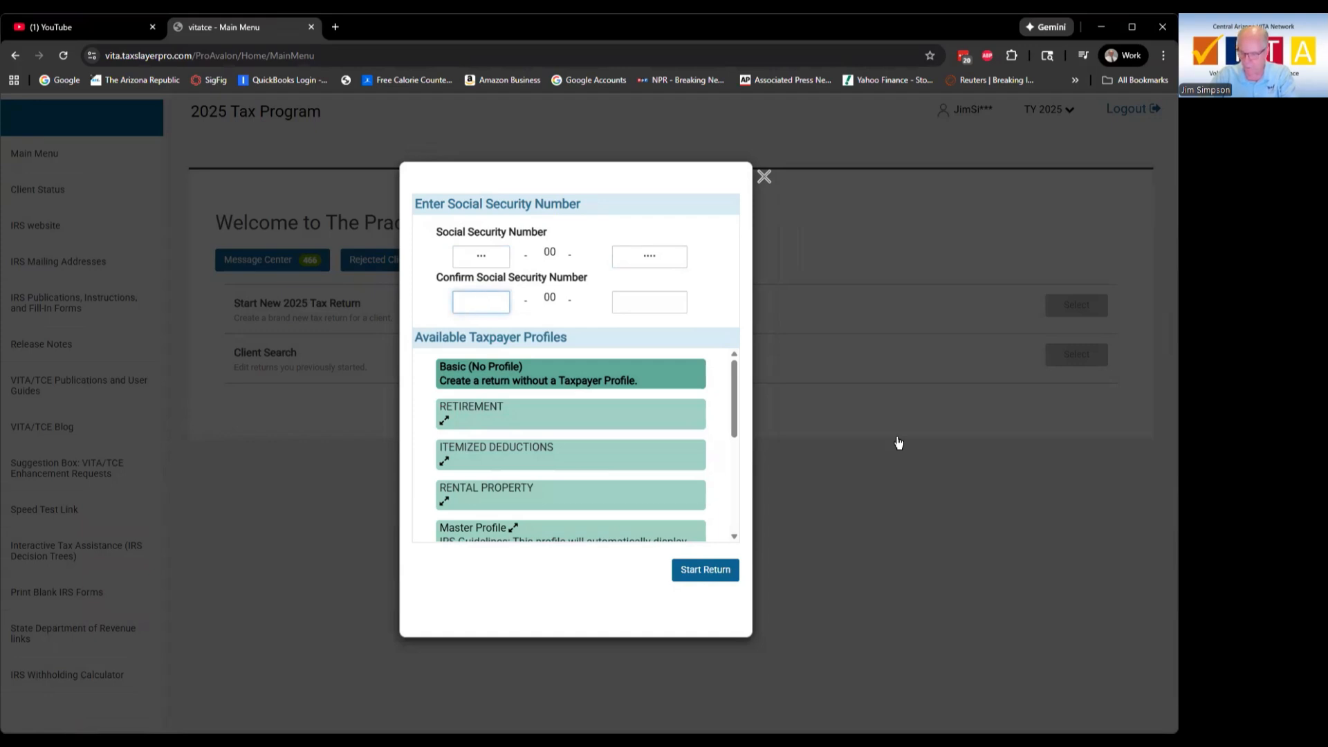
Step: Confirm the SSN, start a Basic (No Profile) 2025 return, and choose Married filing jointly
type("416")
key("Tab")
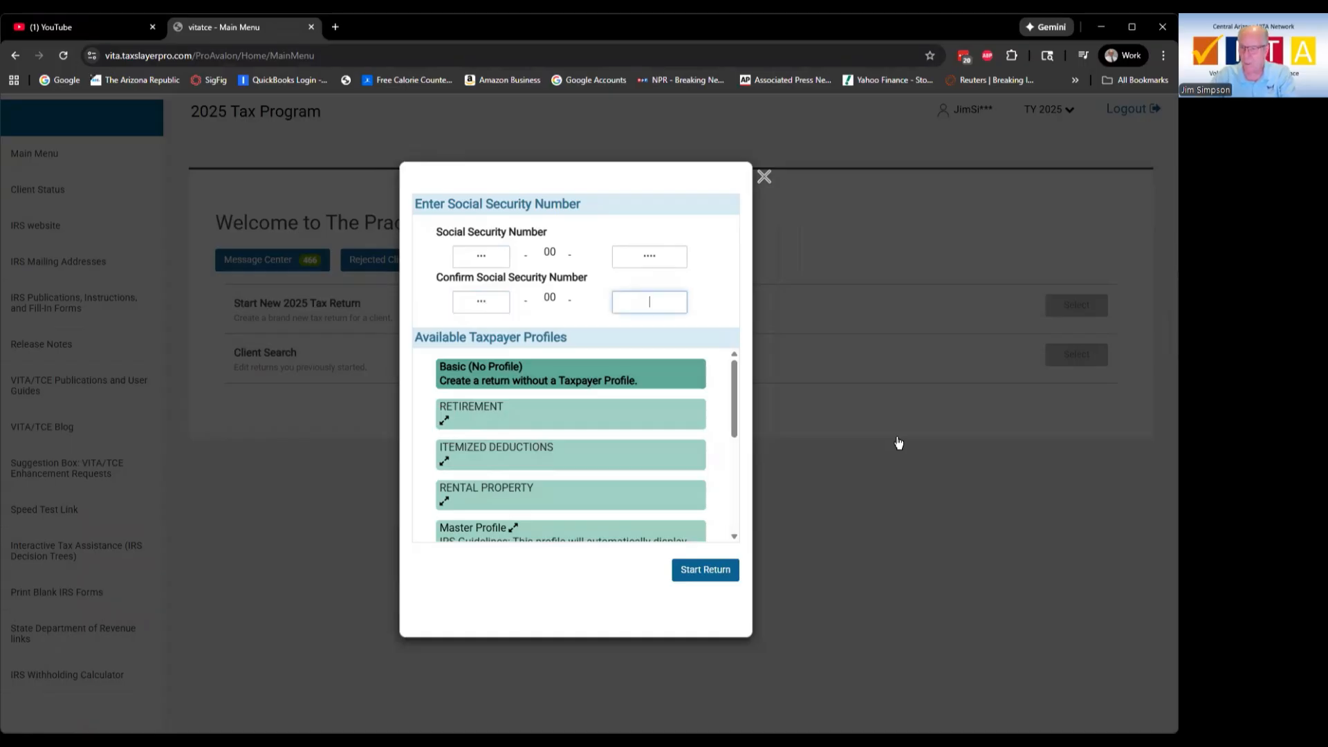
type("1235")
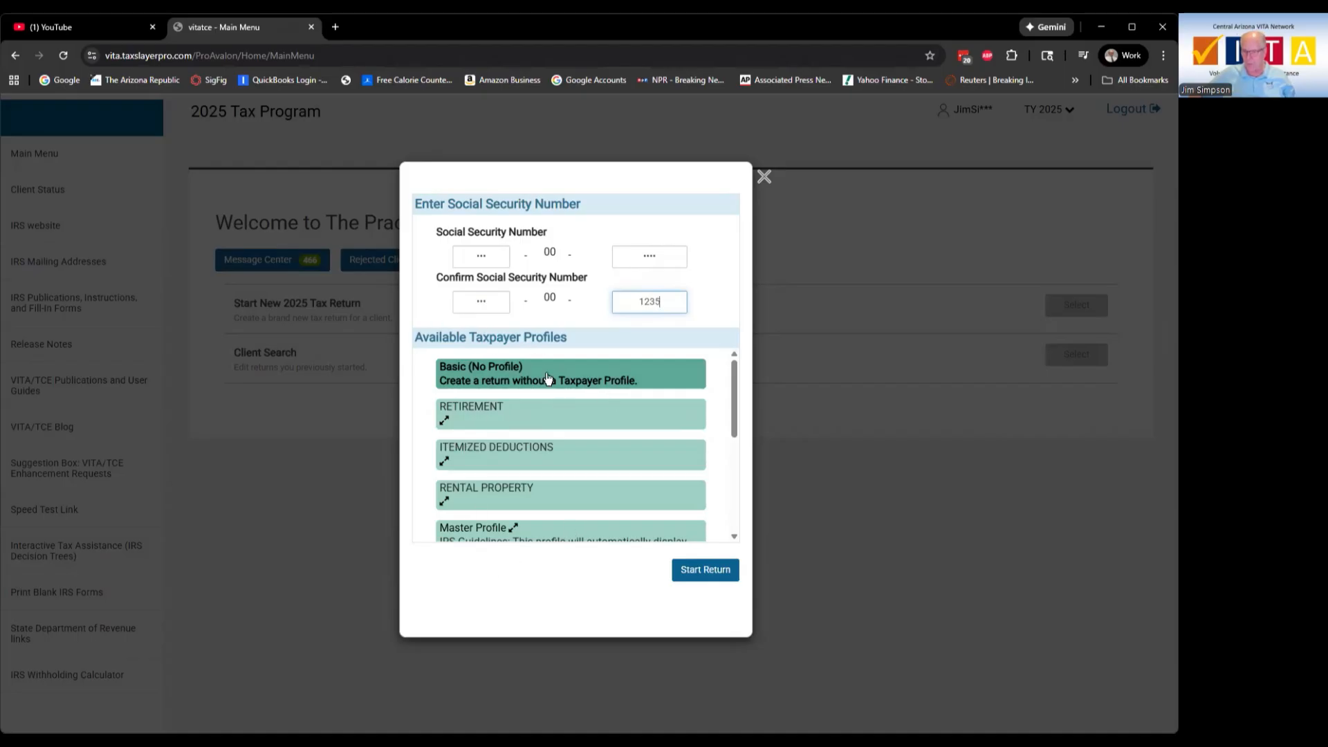
left_click(709, 571)
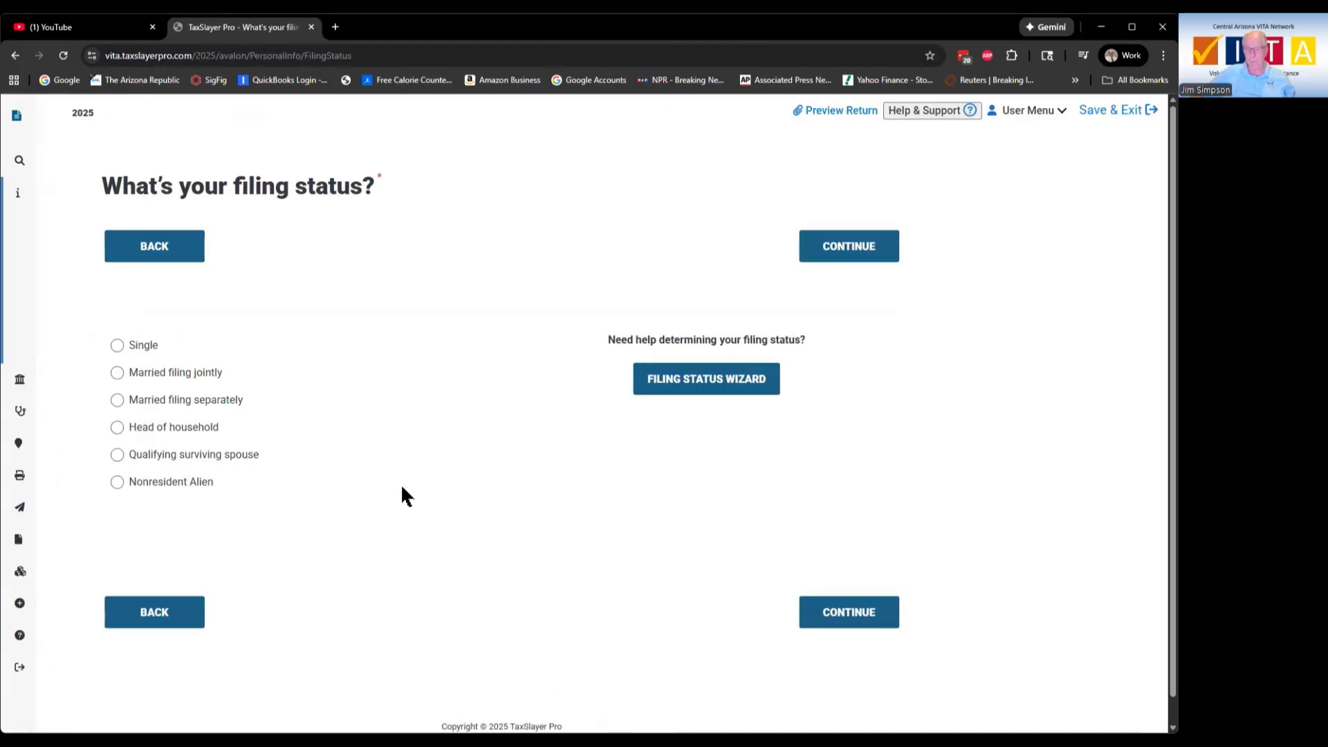
left_click(117, 372)
Step: Enter the taxpayer's first and last name on the Personal Information page
left_click(849, 613)
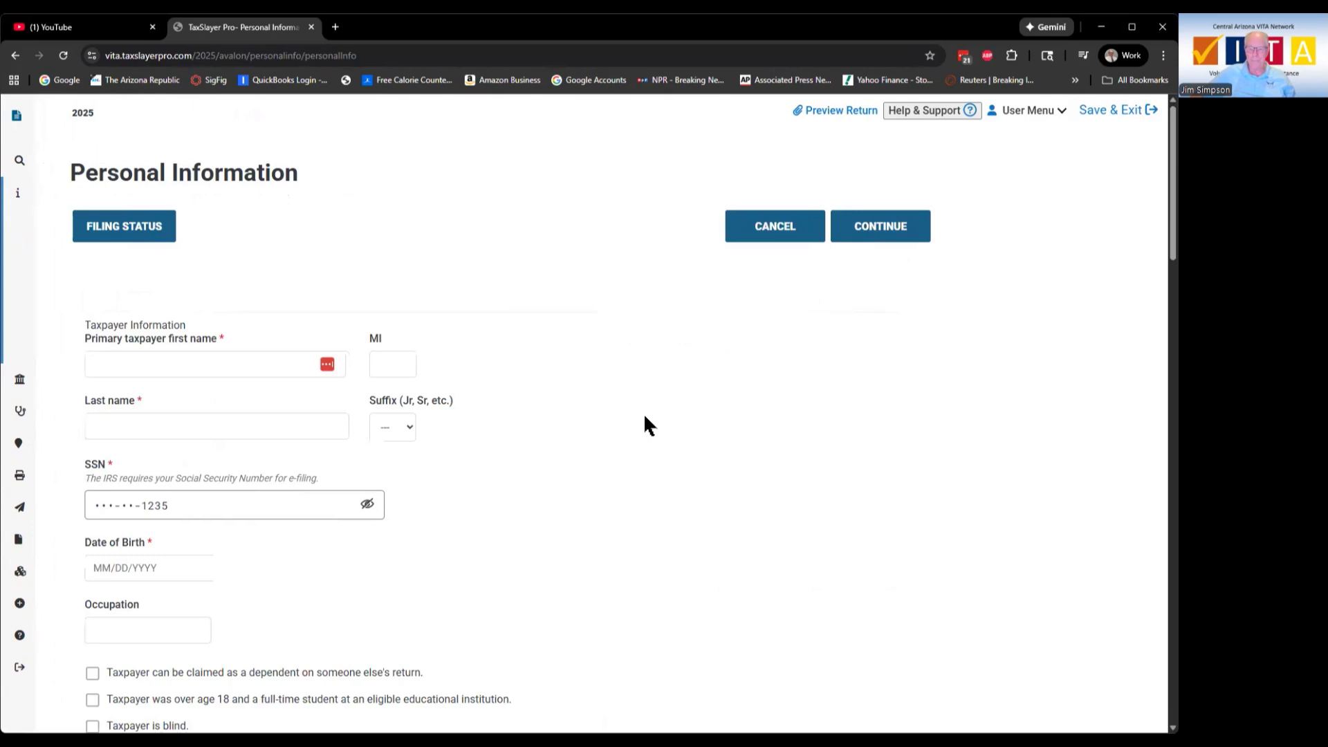
left_click(275, 367)
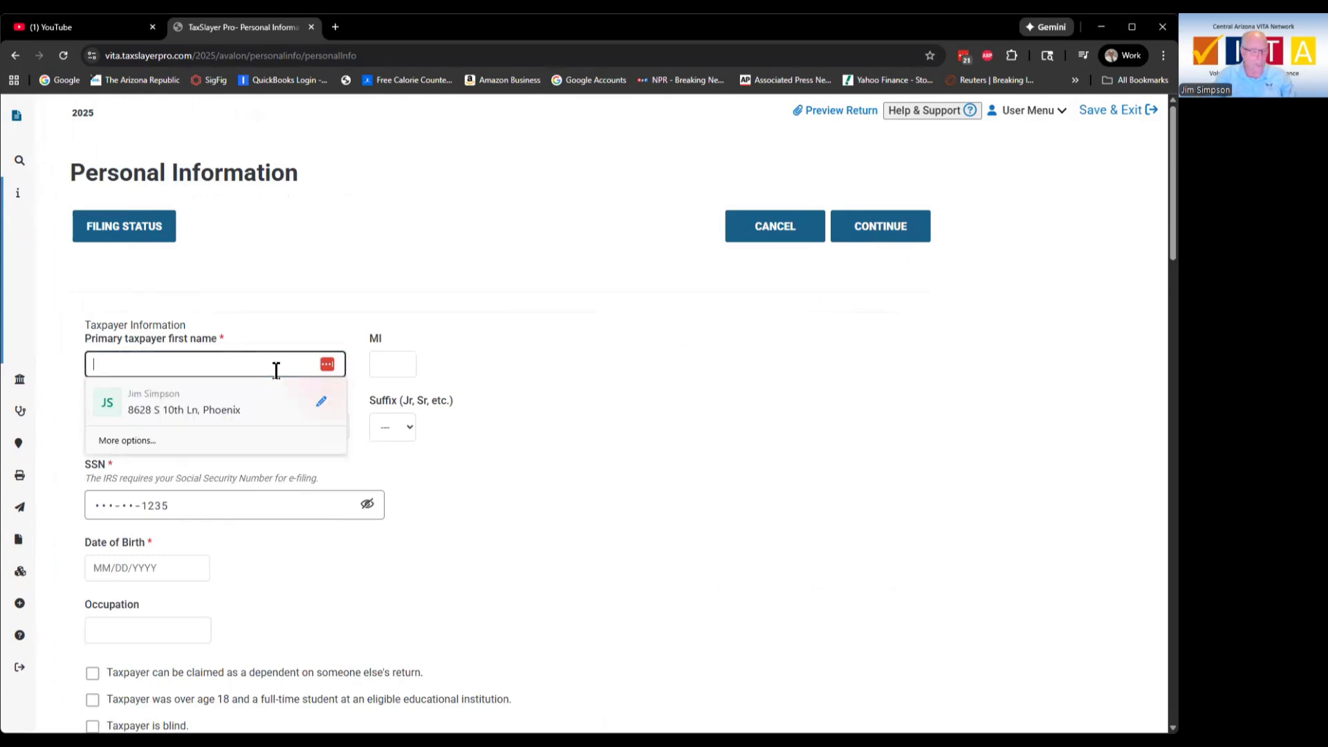
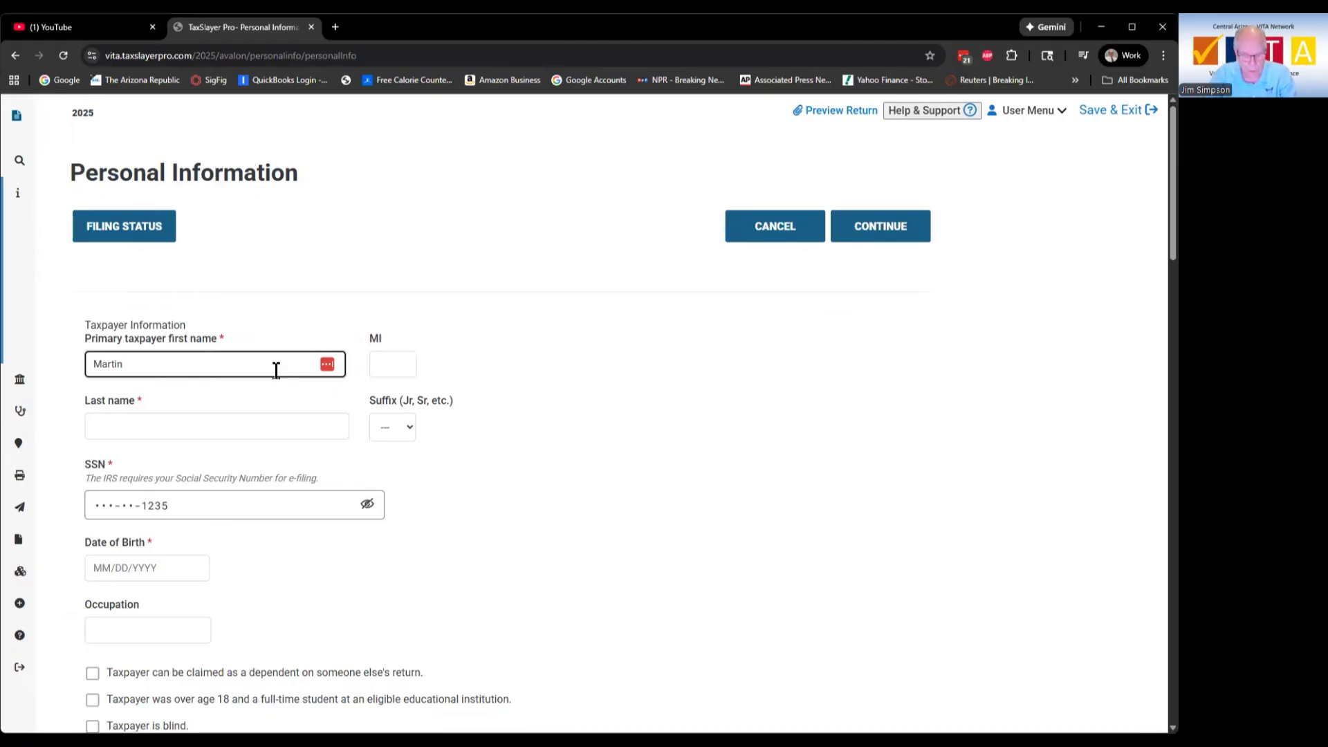
key("Tab")
key("Tab")
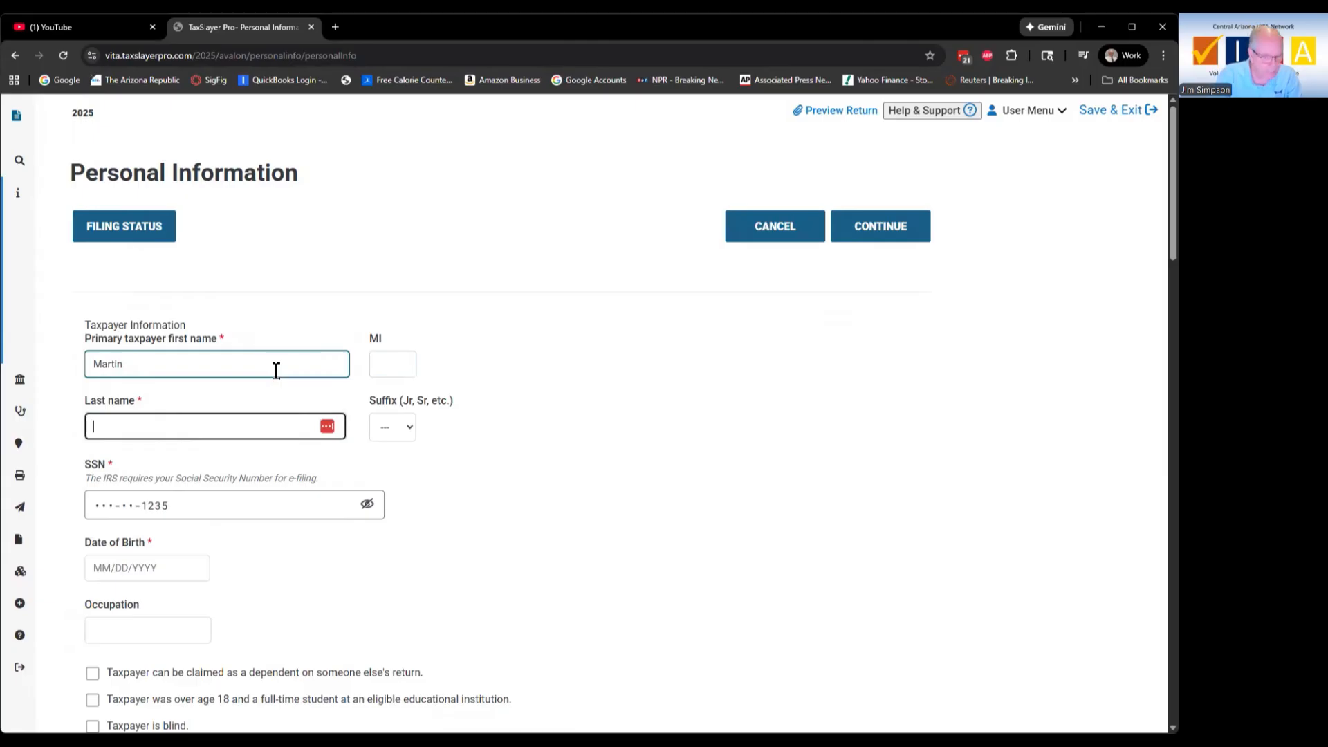
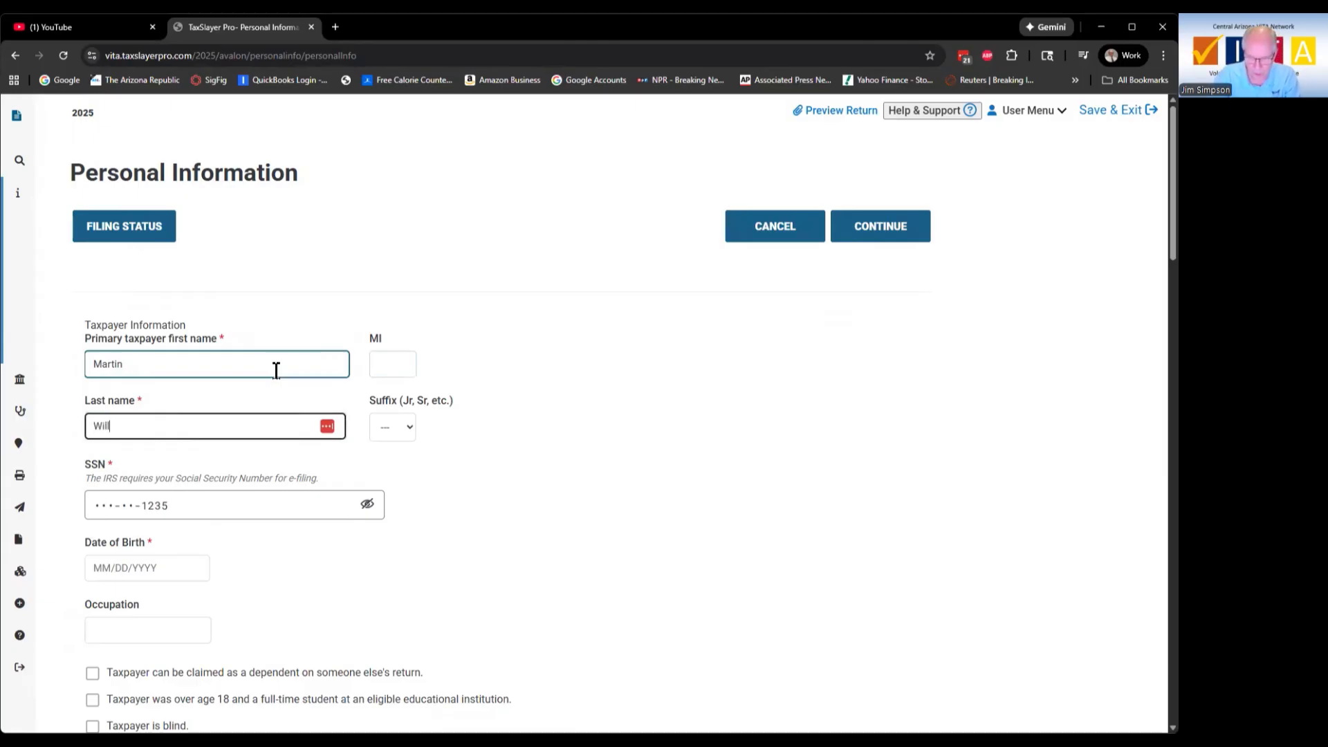
key("Tab")
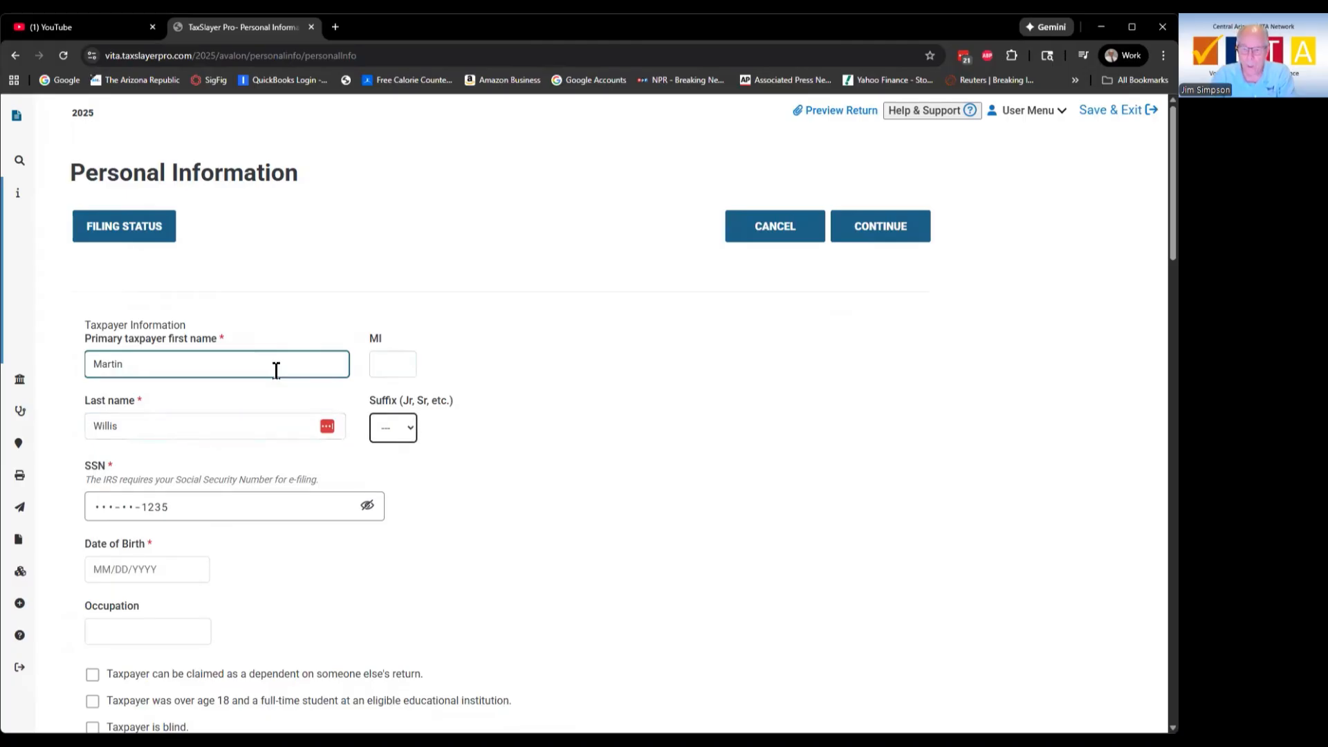
key("Tab")
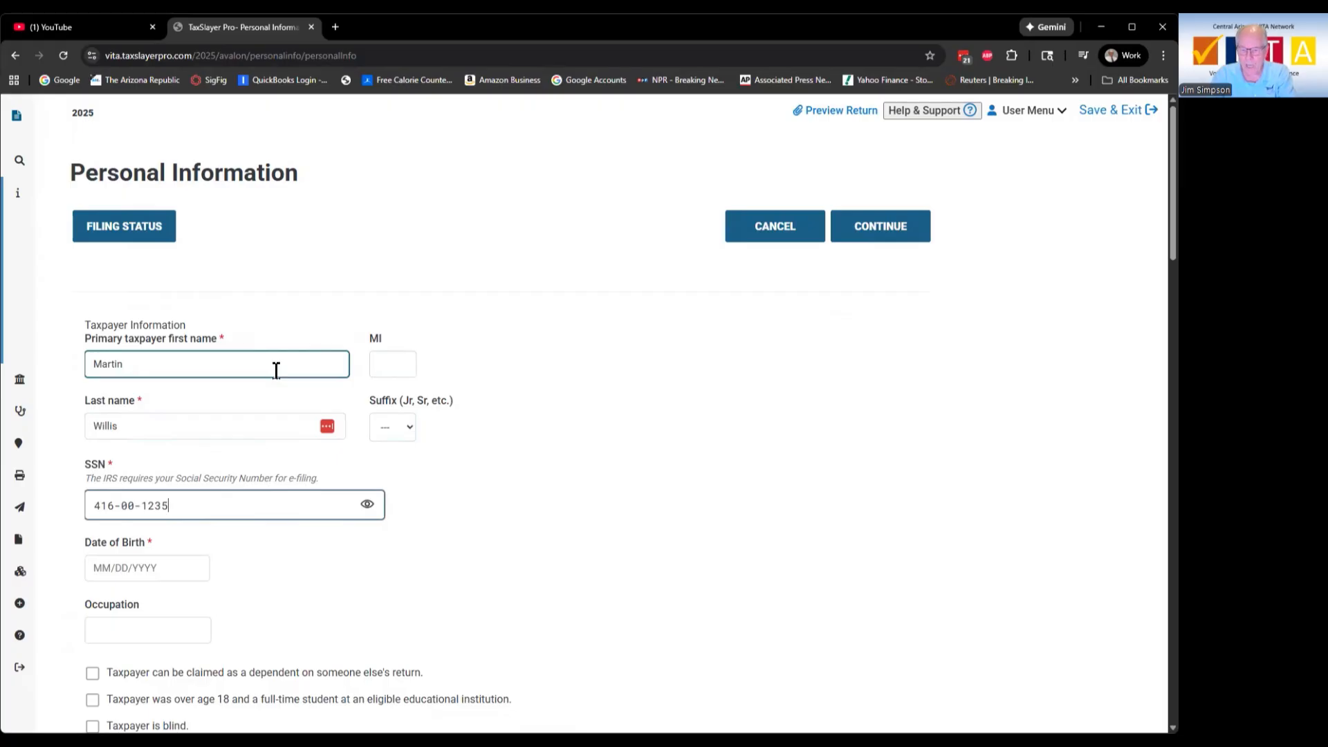
key("Tab")
key("Tab")
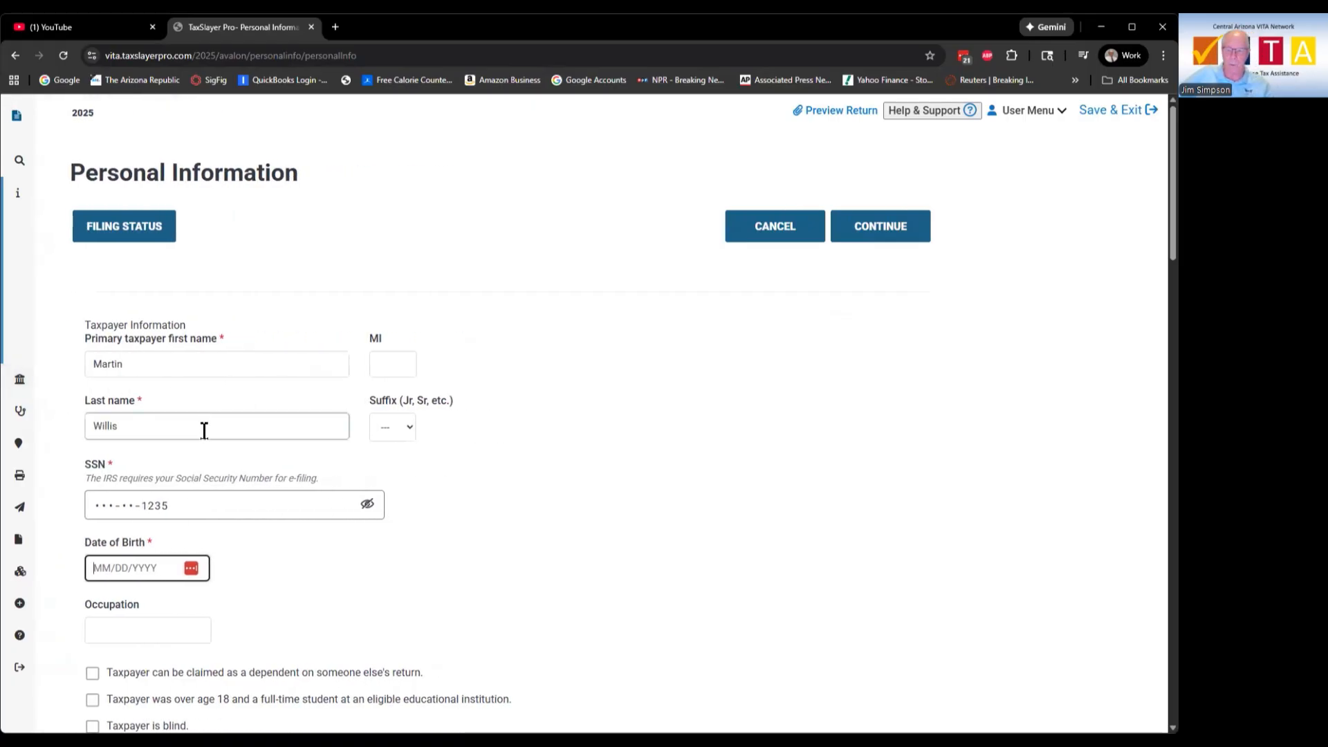
left_click(97, 565)
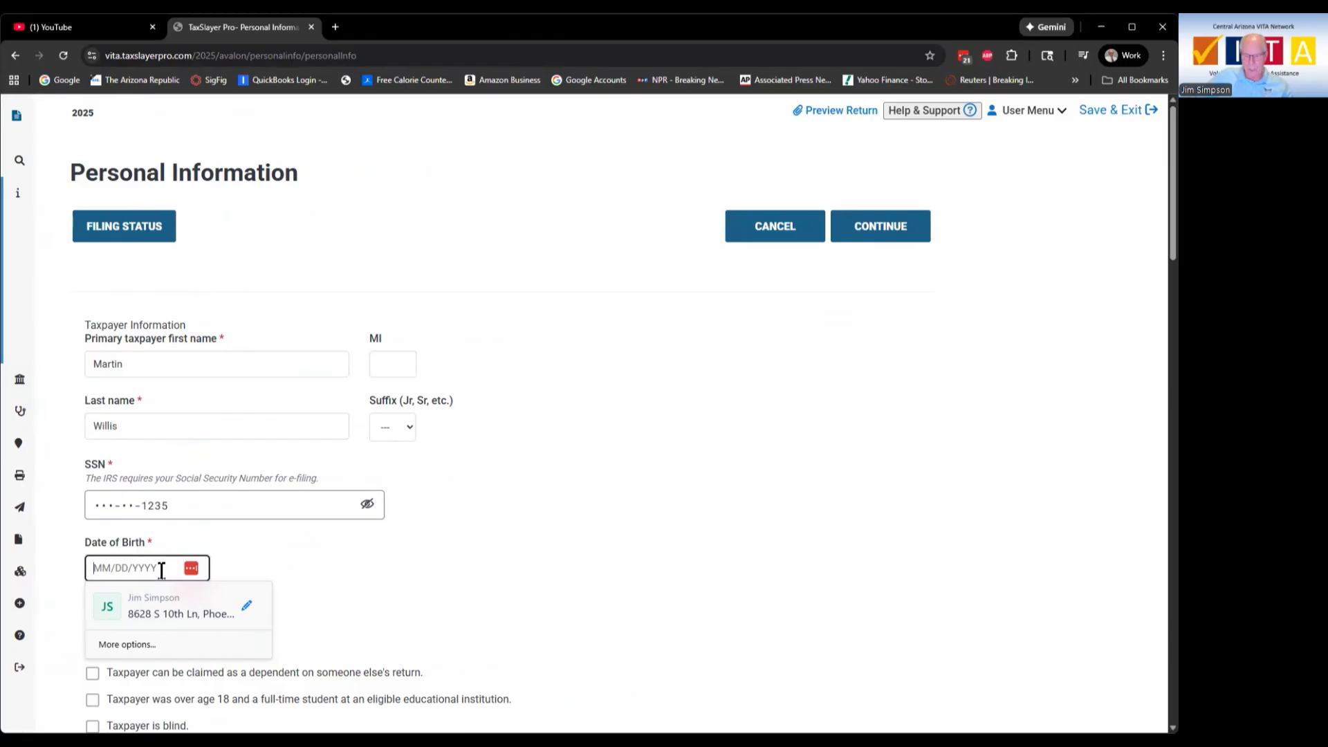
type("05/")
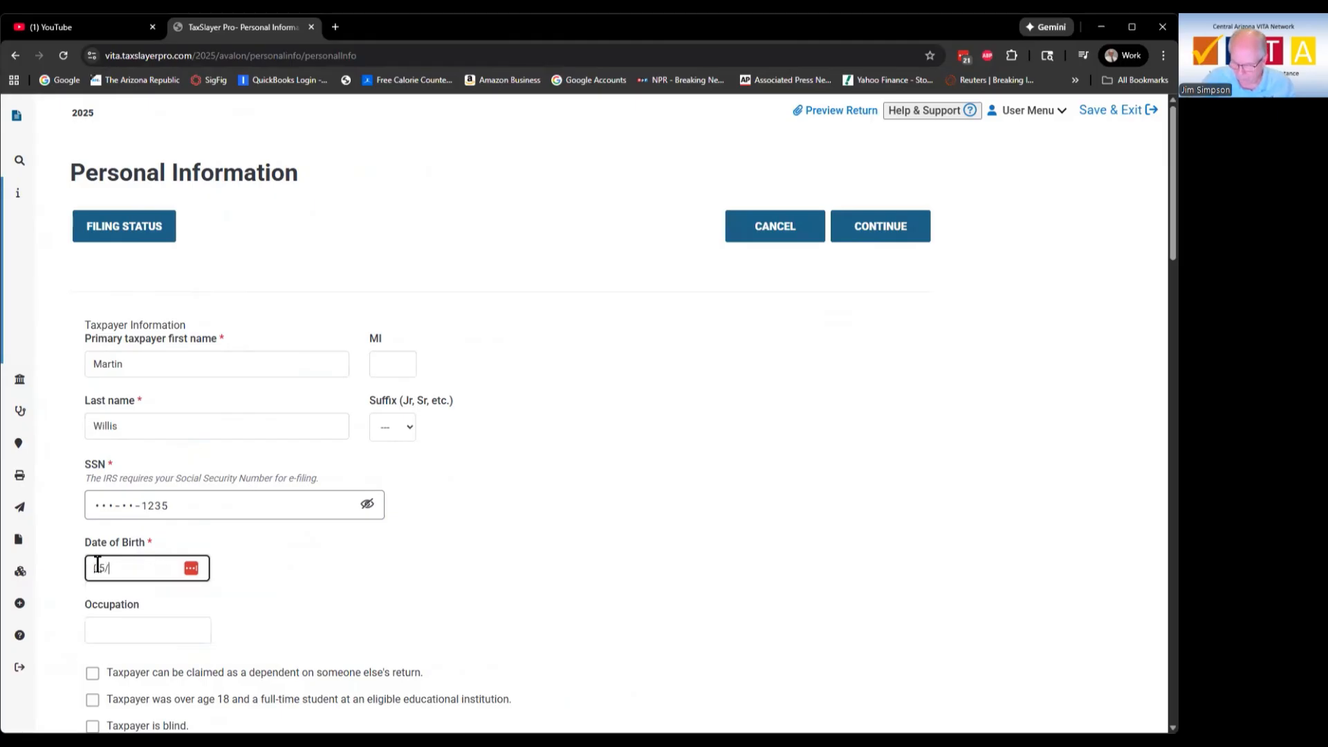
type("01/1964")
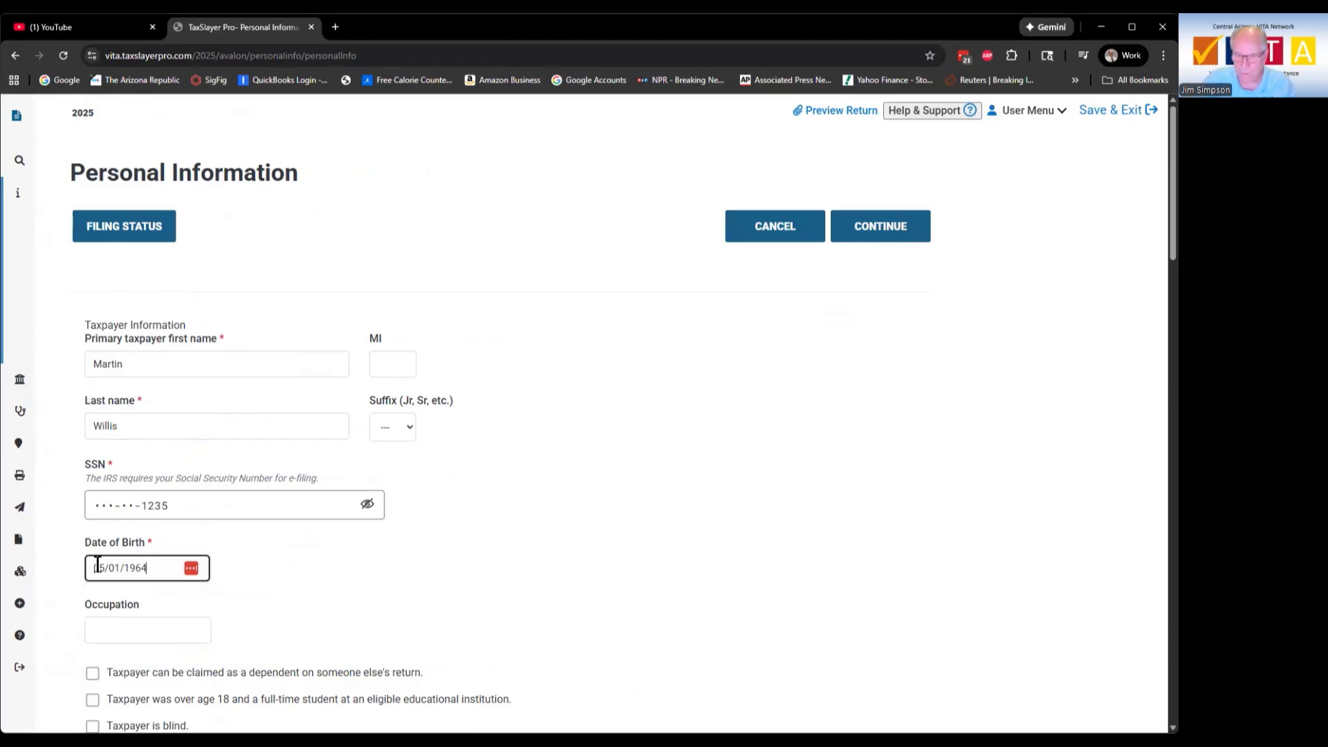
scroll(98, 565, "down", 1)
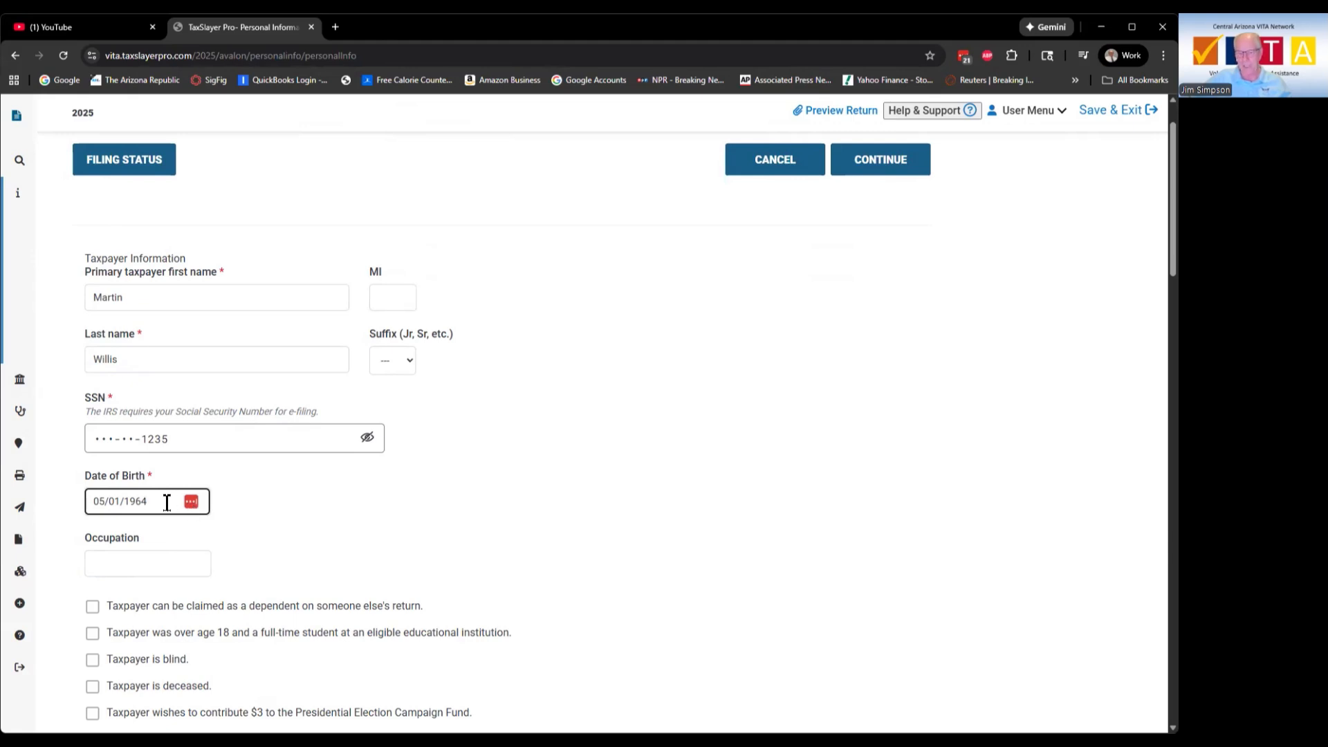
Step: Enter Teacher as the taxpayer's occupation
left_click(163, 559)
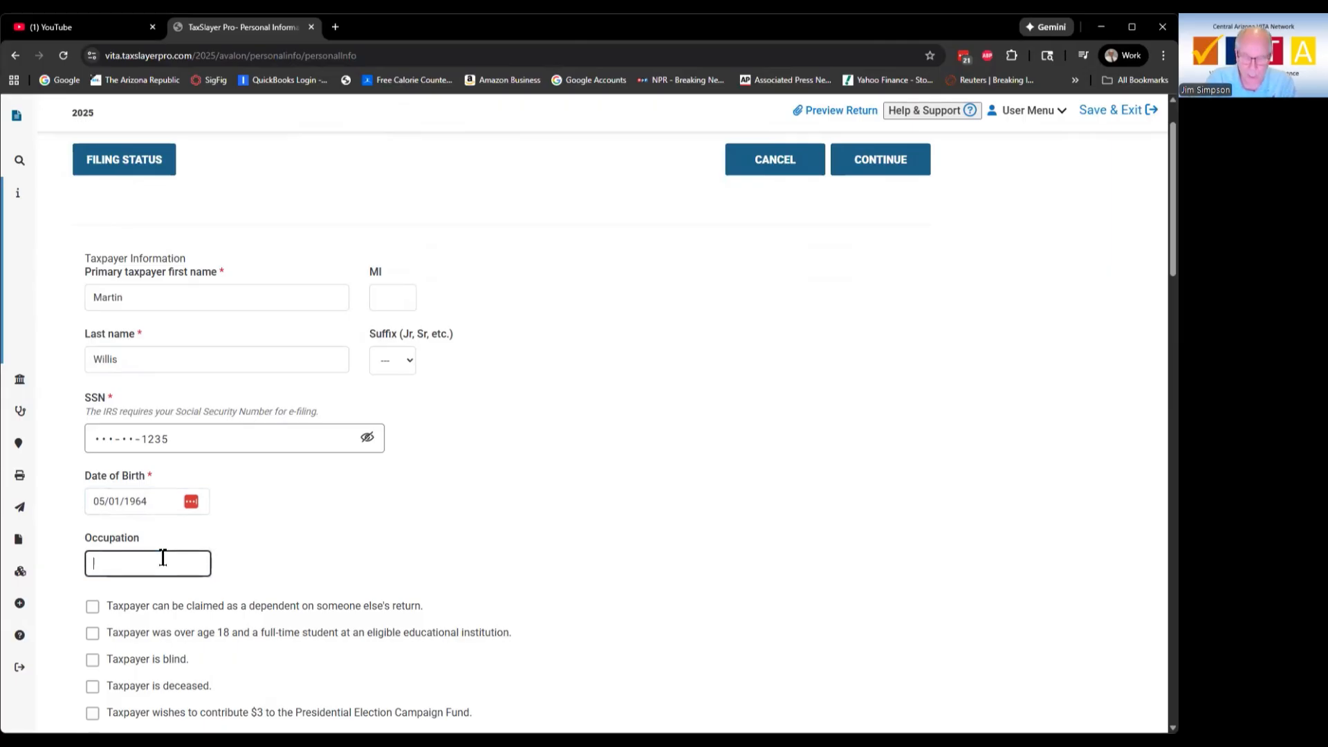
type("Teacher")
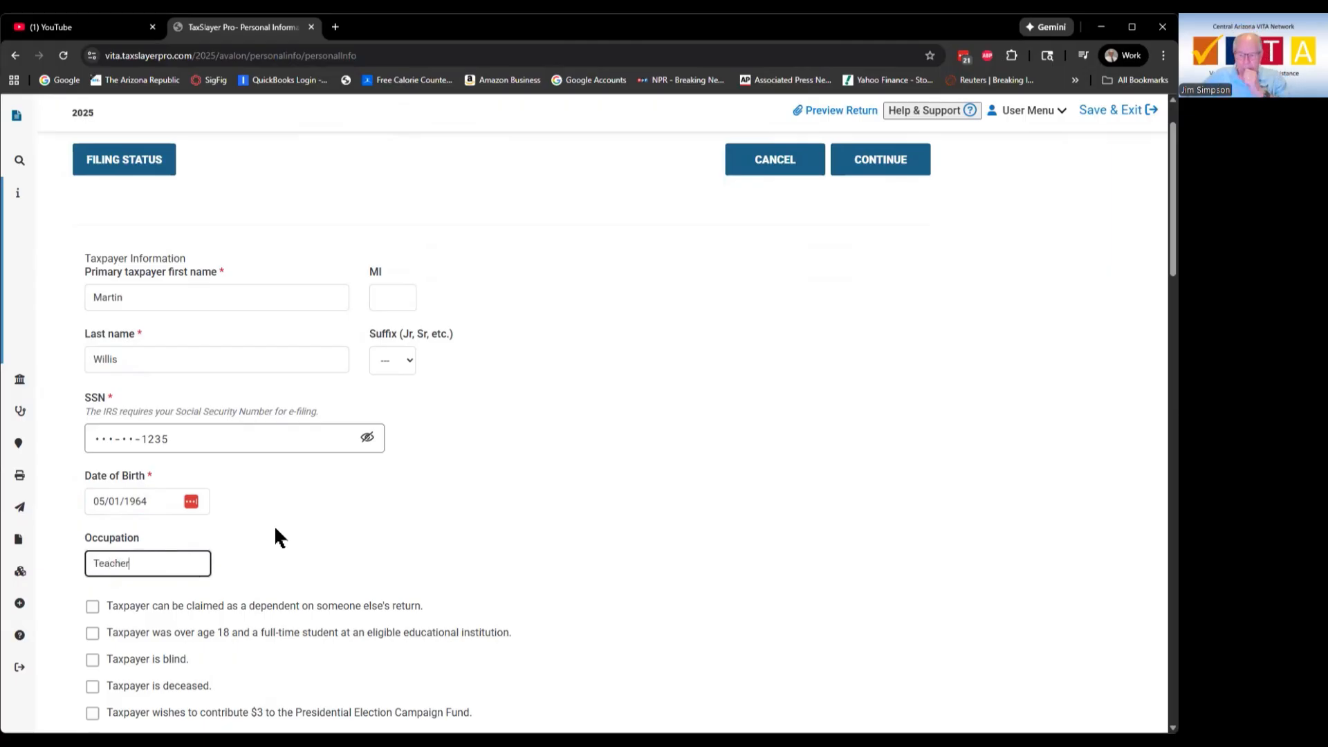
scroll(276, 529, "down", 3)
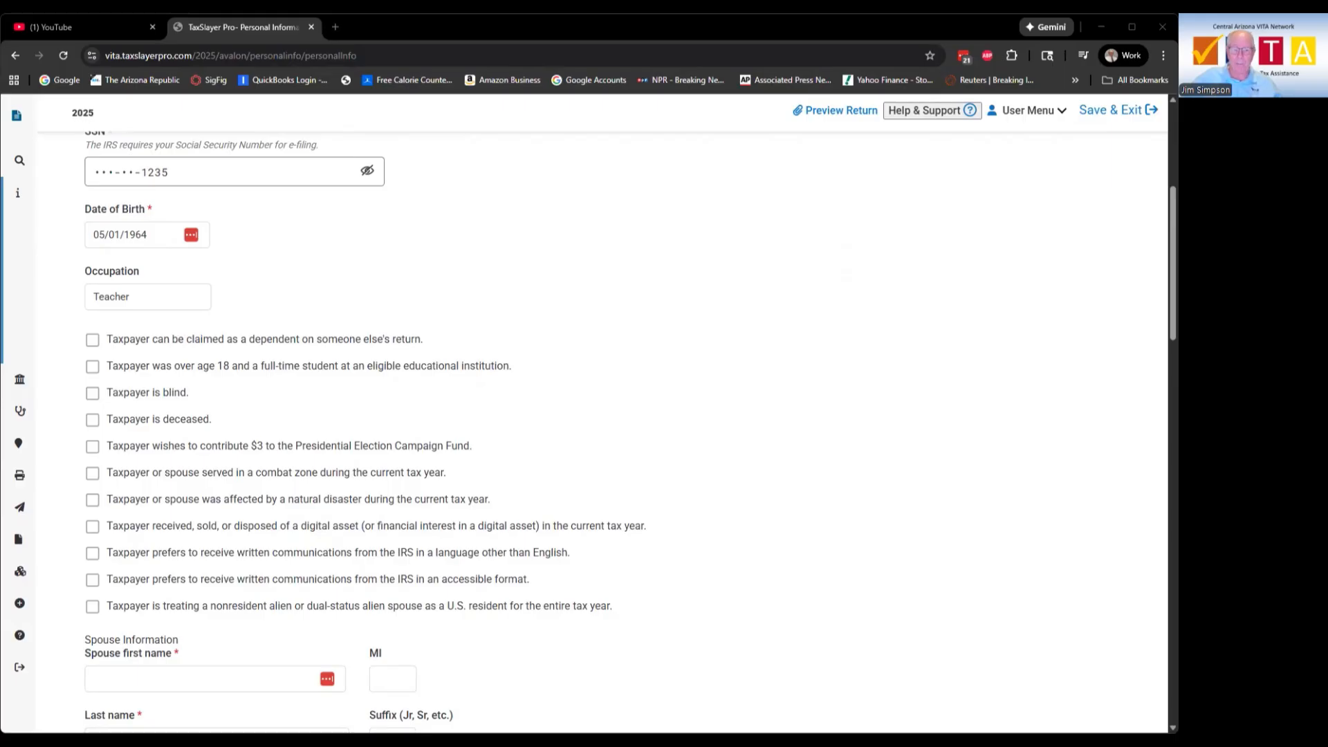
Step: Check the $3 Presidential Election Campaign Fund box, leaving the non-English letters option unchecked
left_click(99, 453)
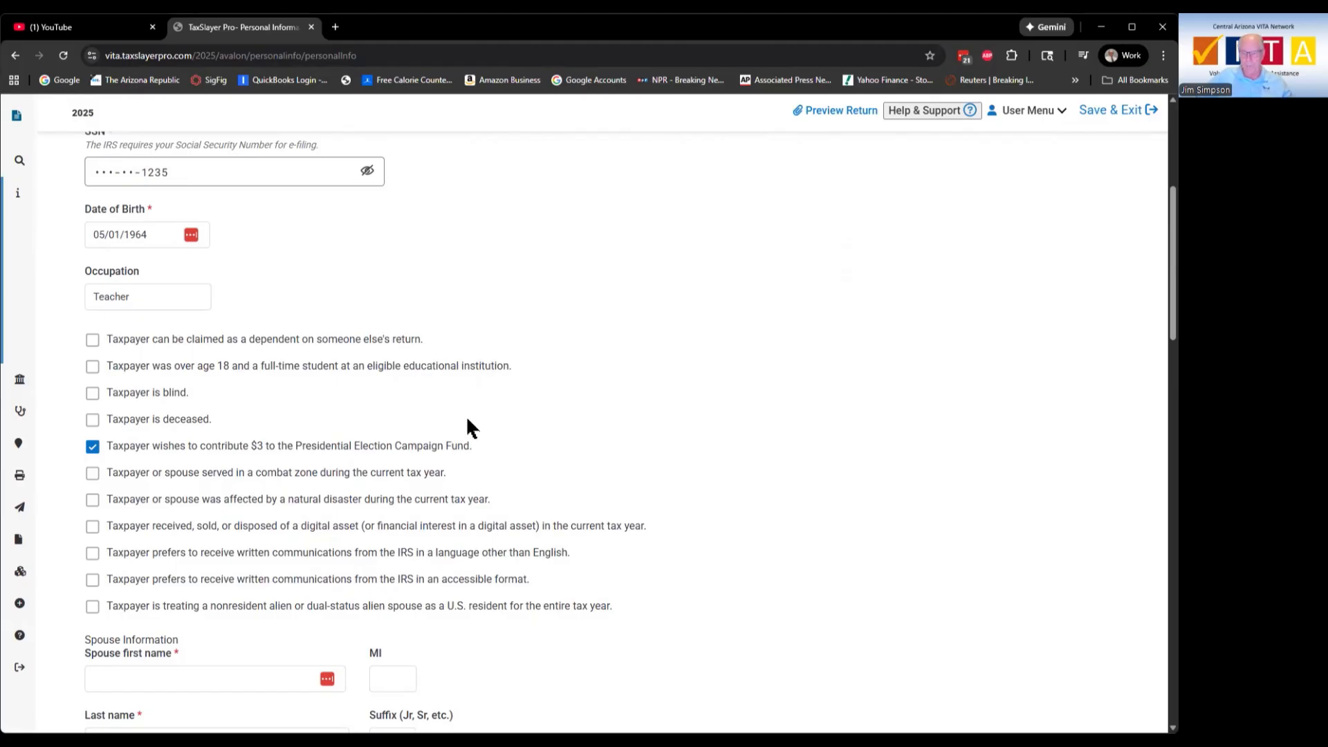
scroll(467, 426, "down", 2)
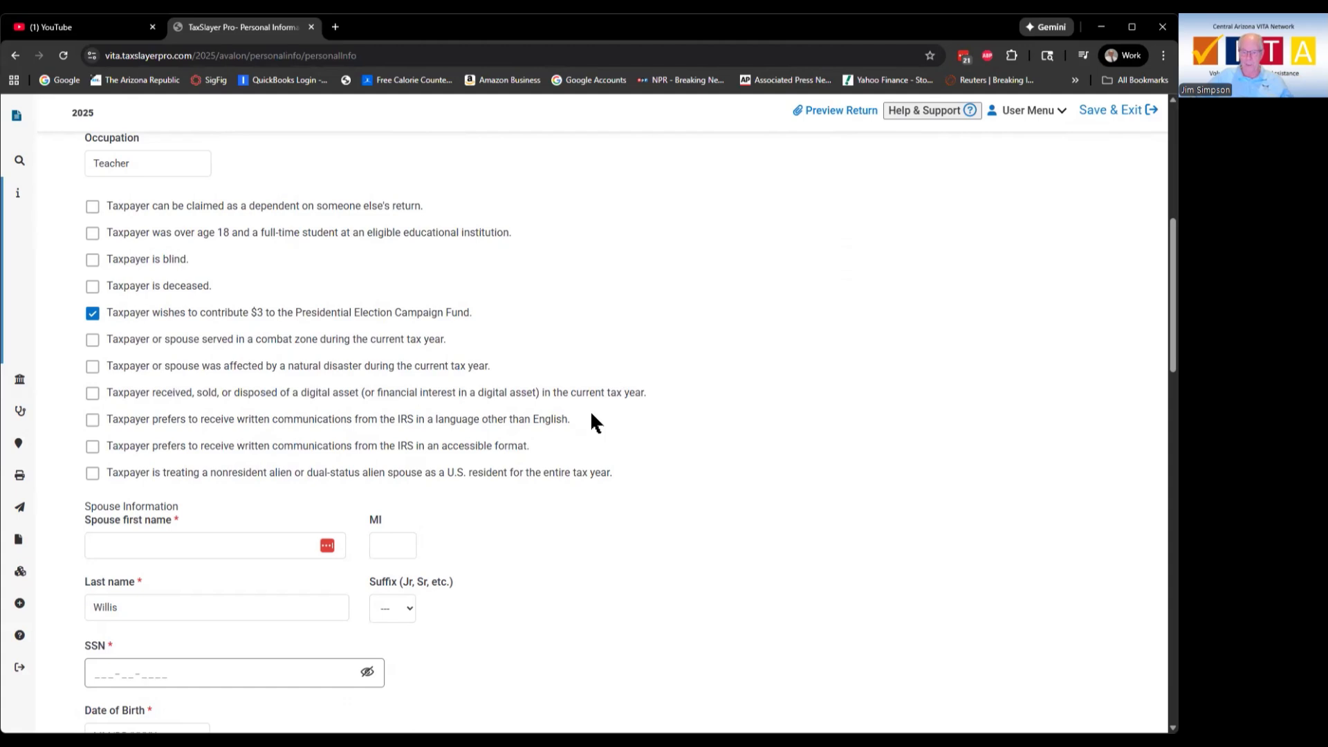
left_click(96, 422)
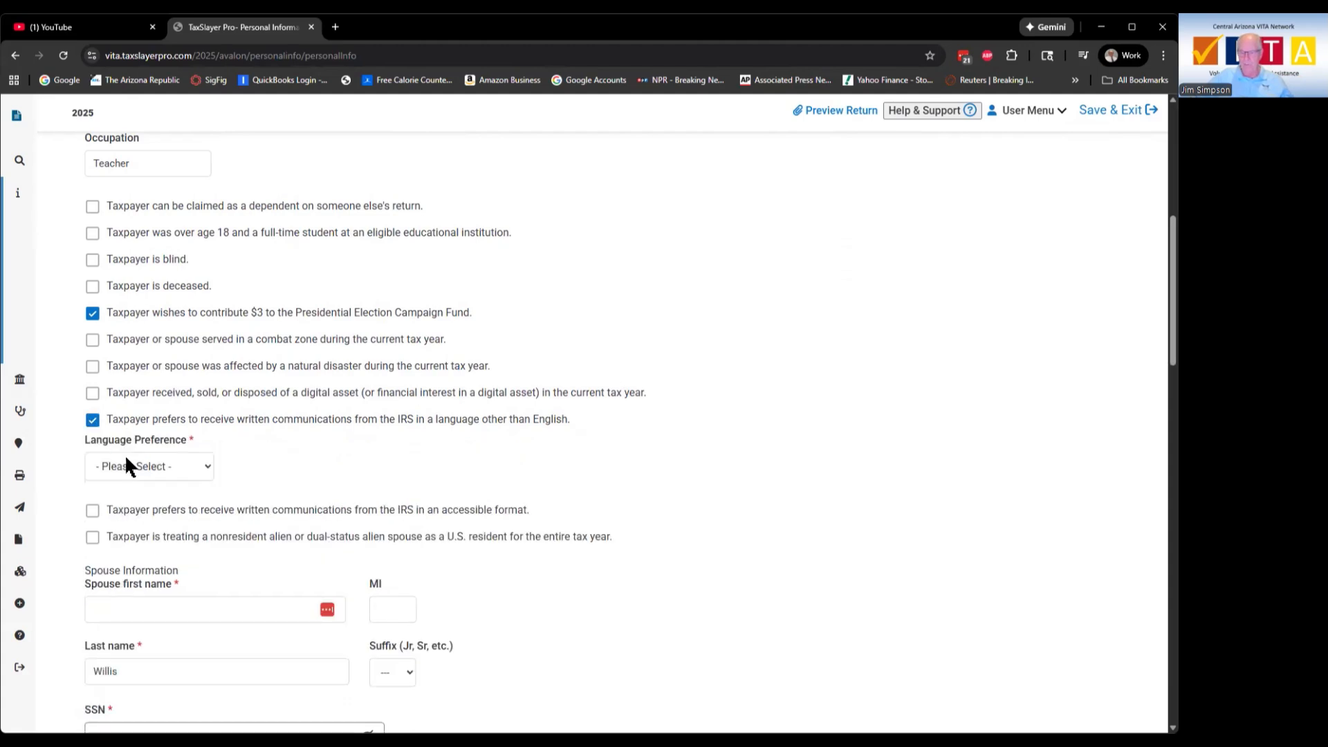
left_click(94, 421)
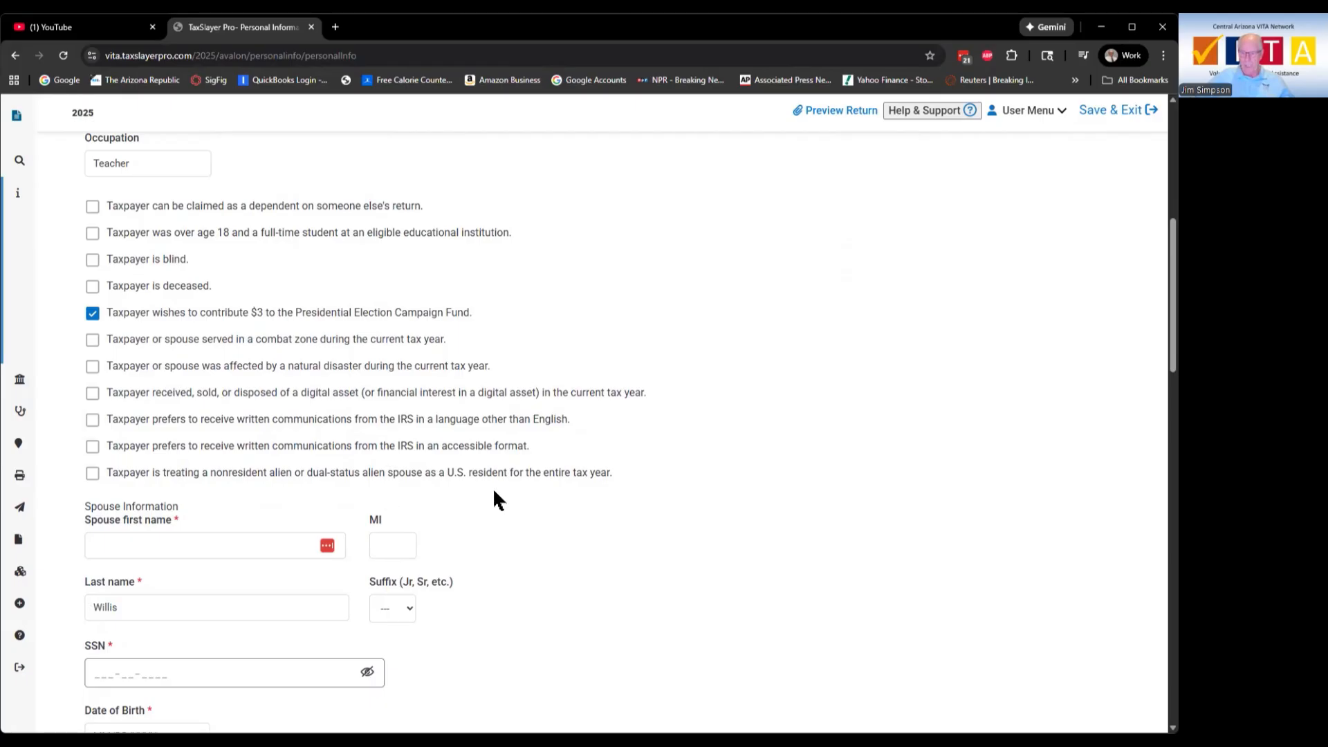
scroll(495, 498, "down", 3)
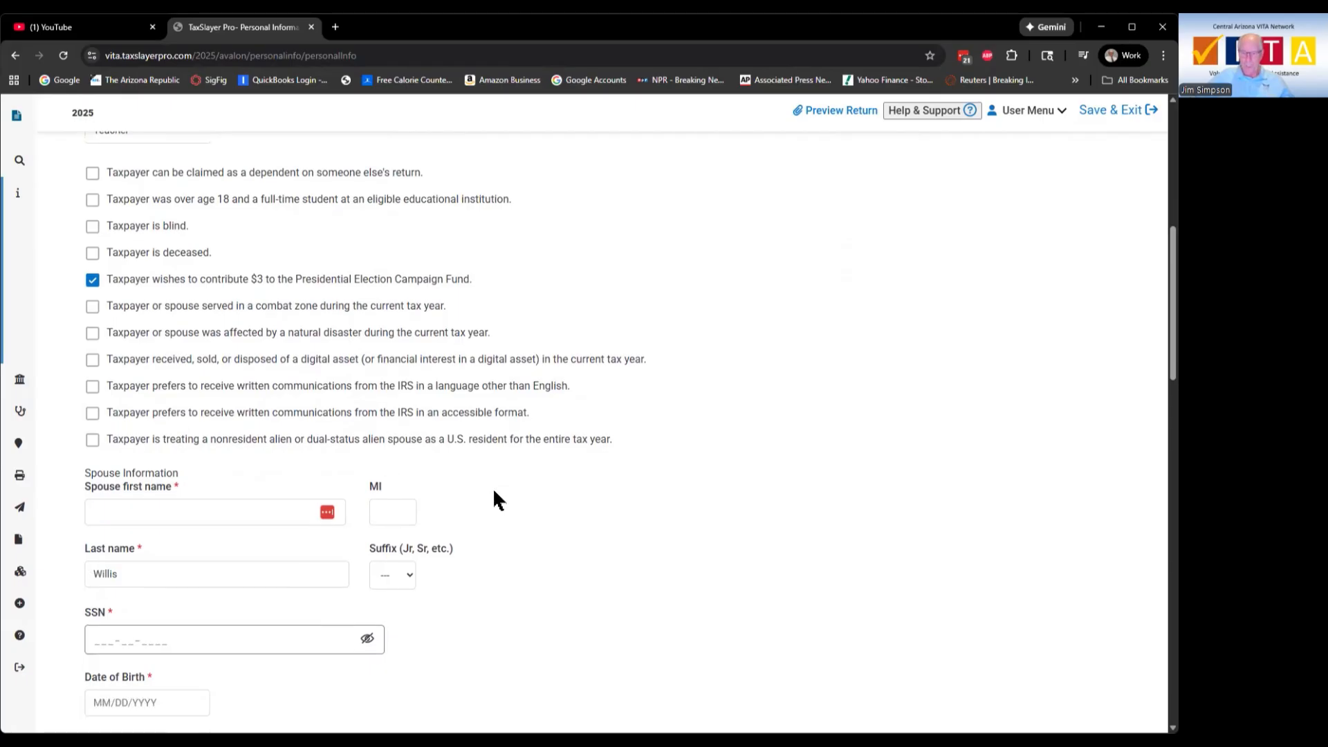
left_click(113, 341)
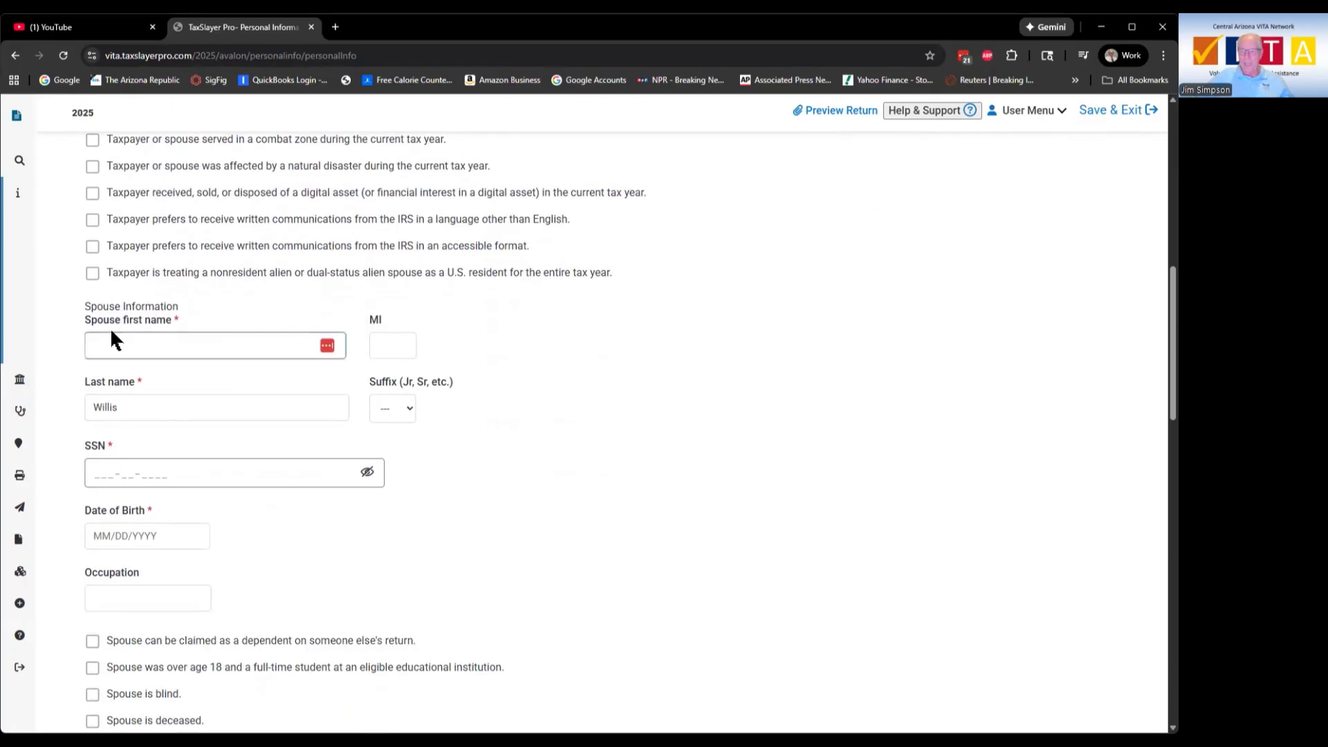
Step: Enter the spouse's first name in Spouse Information
left_click(237, 341)
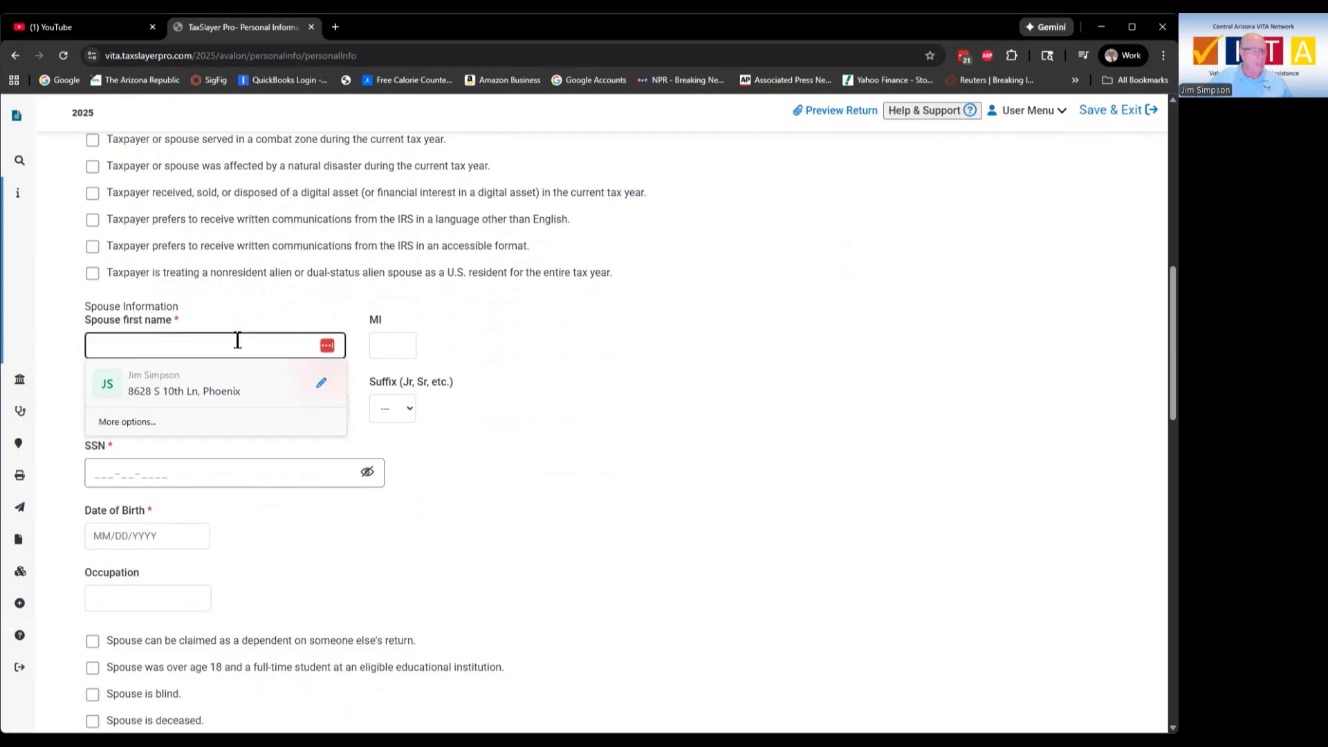
type("Y")
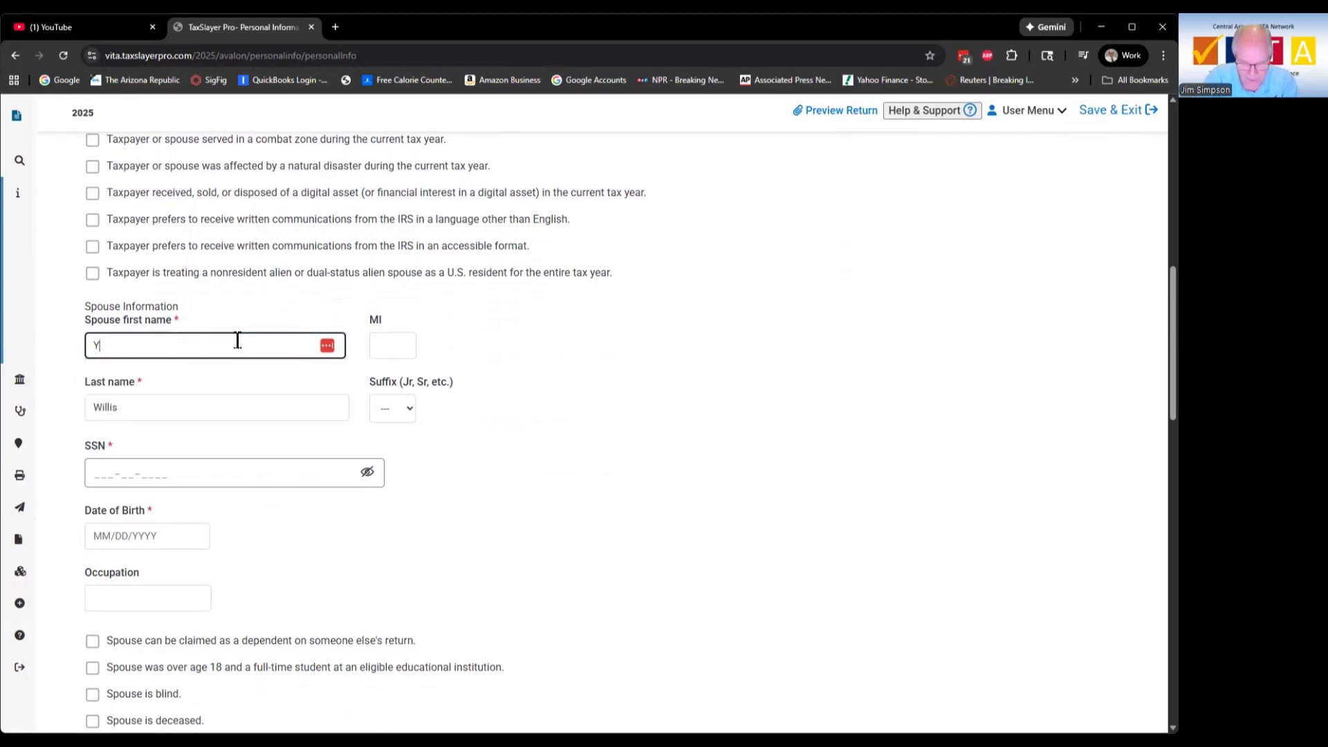
type("vette")
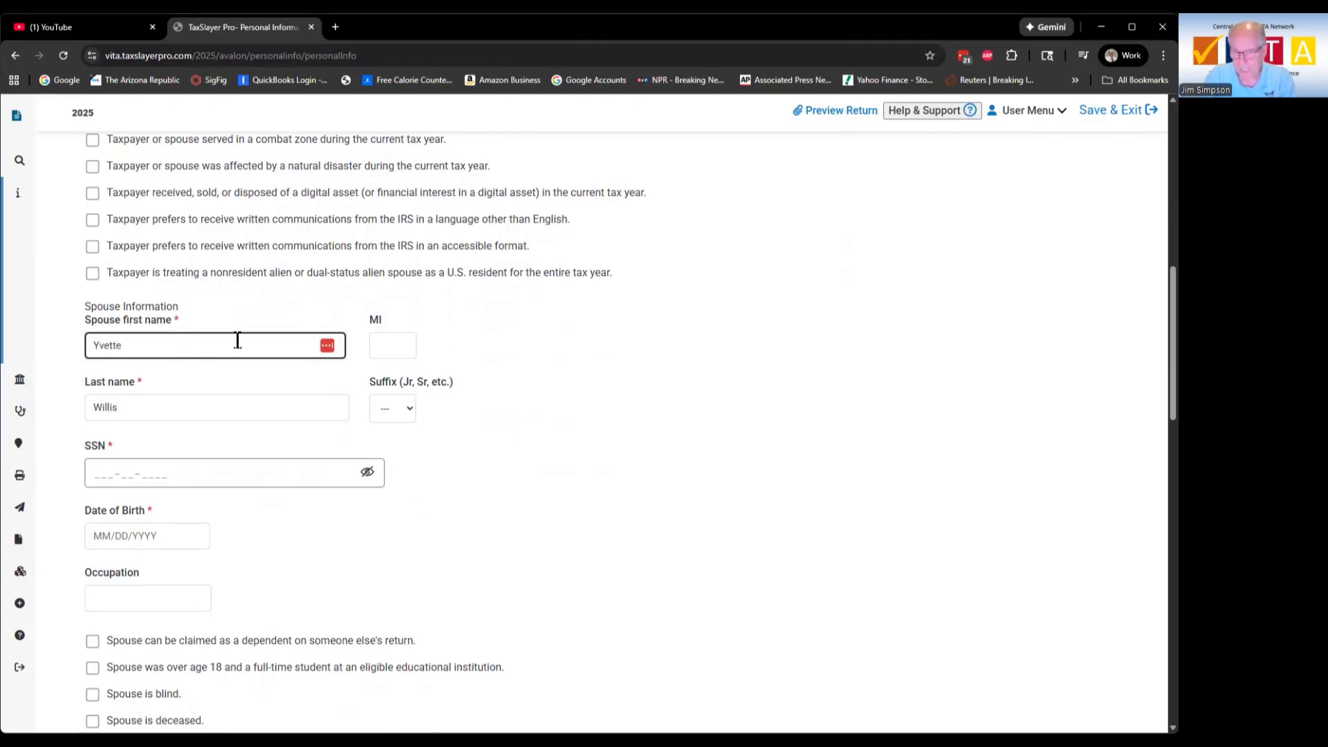
key("Tab")
key("Tab")
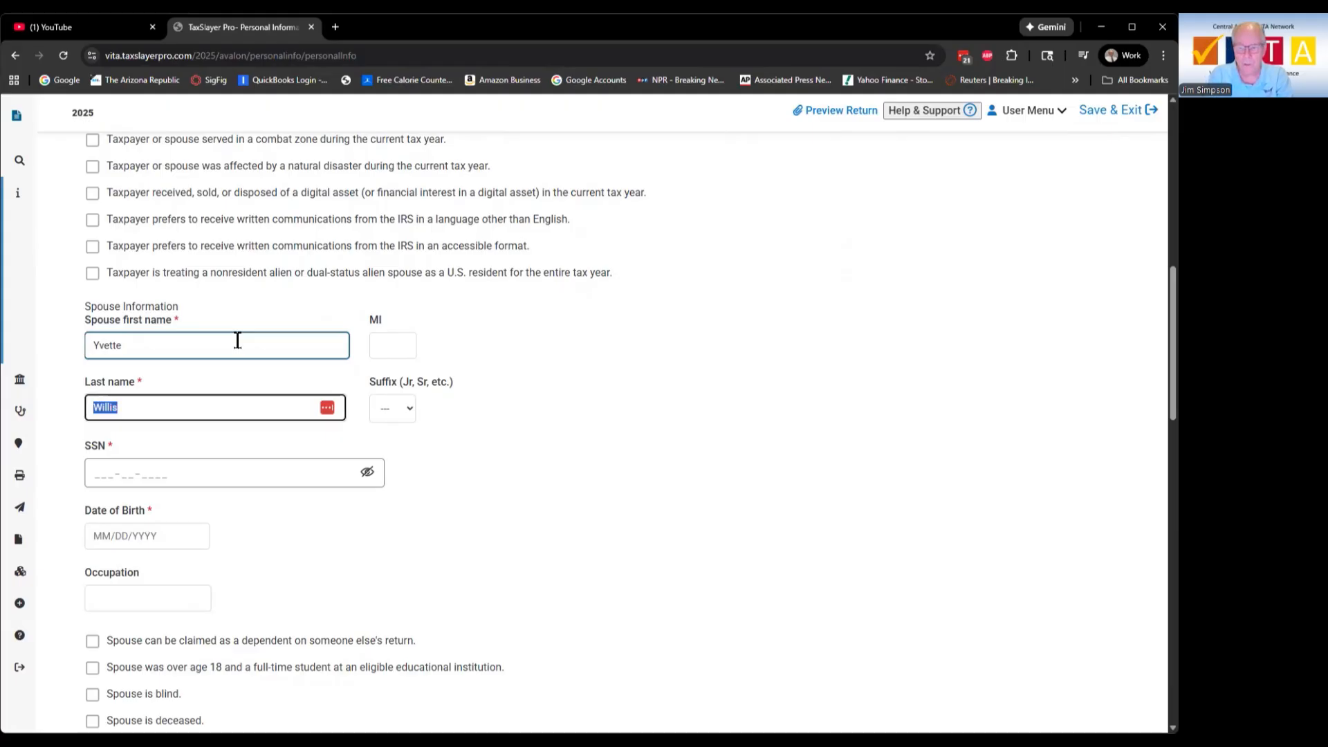
key("Tab")
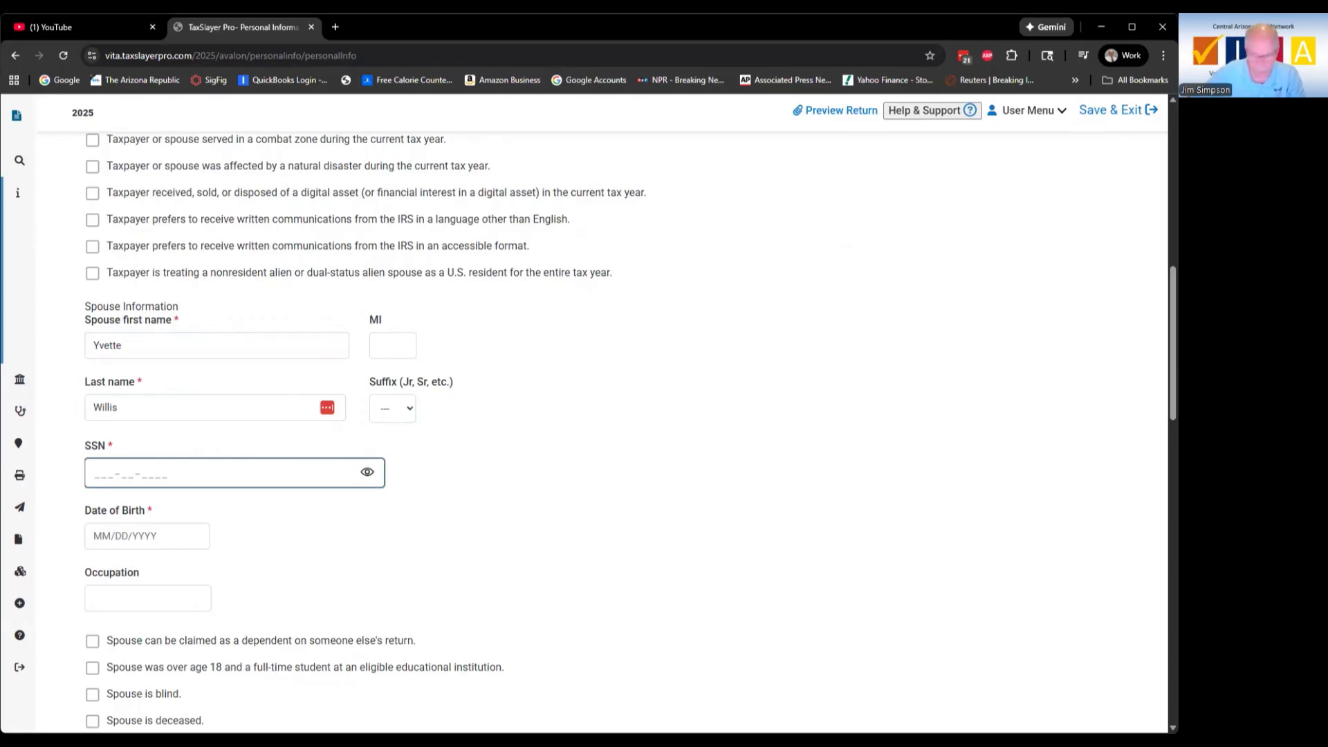
type("417-__-____")
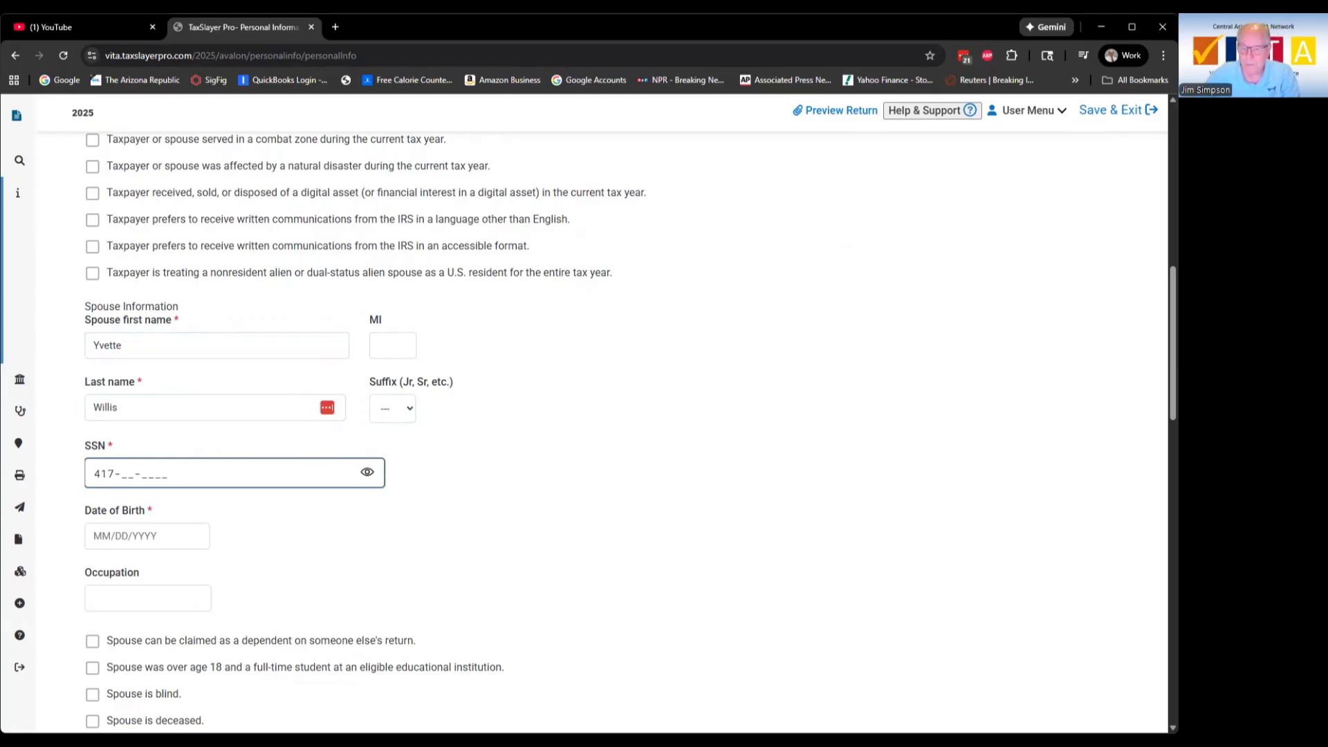
type("00-")
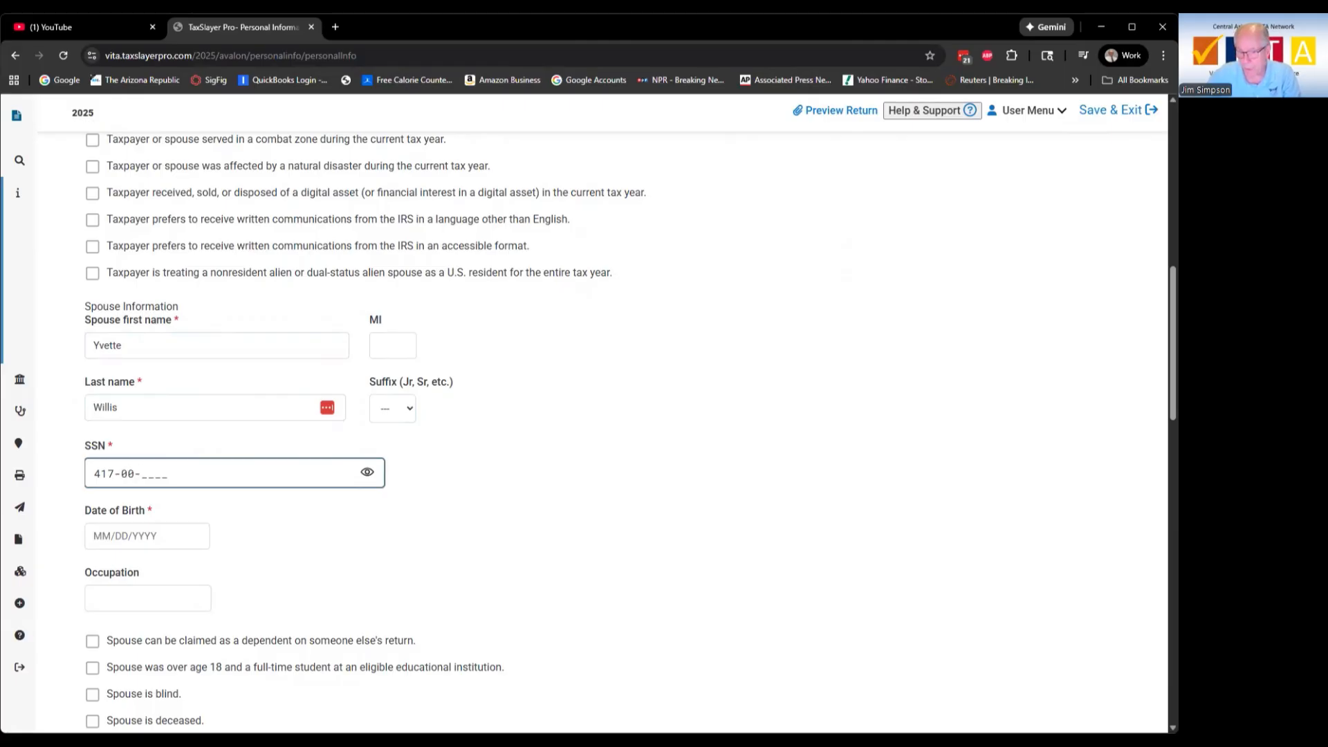
type("1")
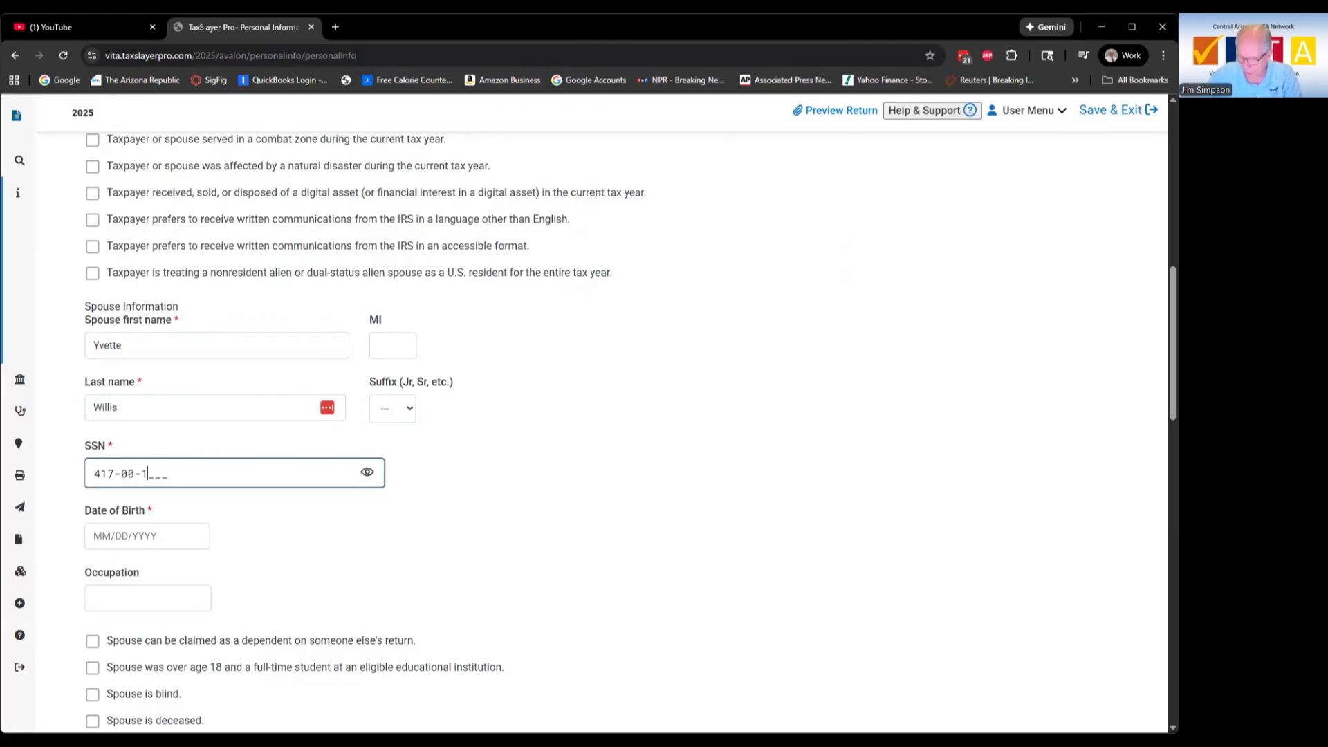
type("235")
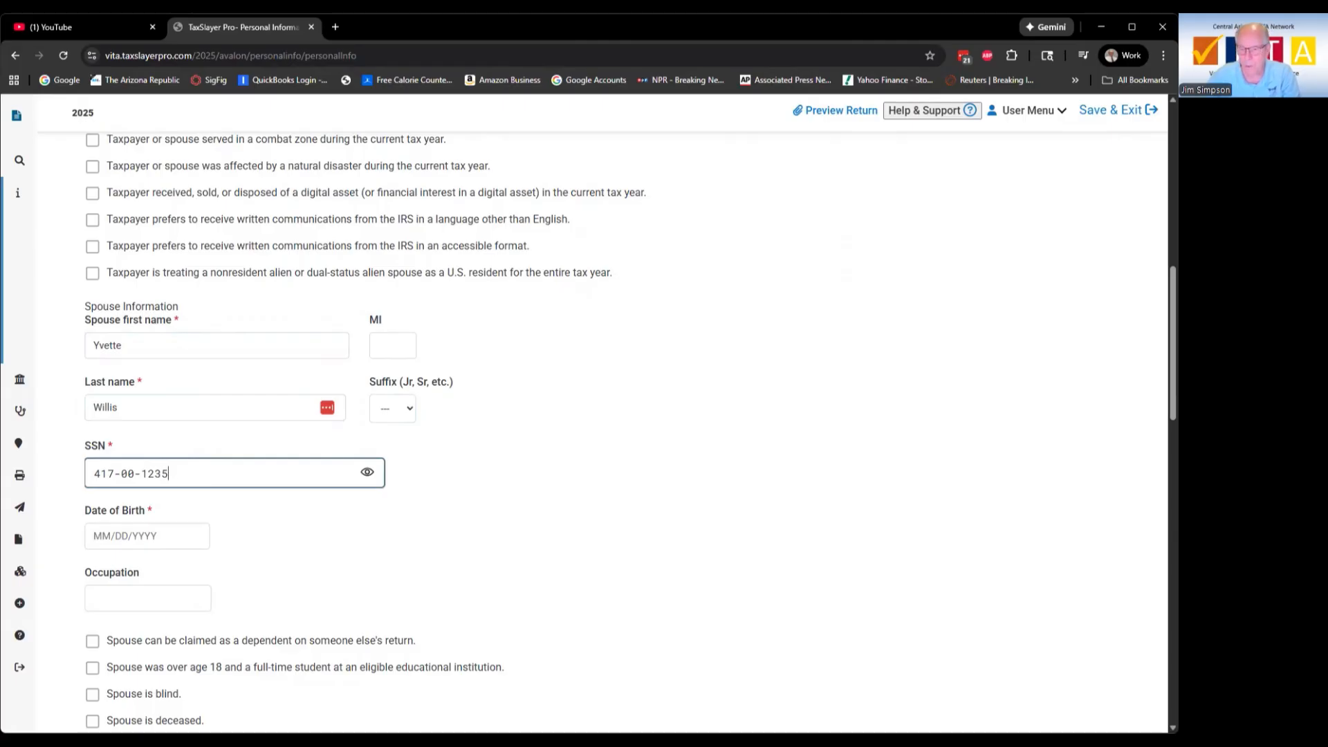
key("Tab")
key("Tab")
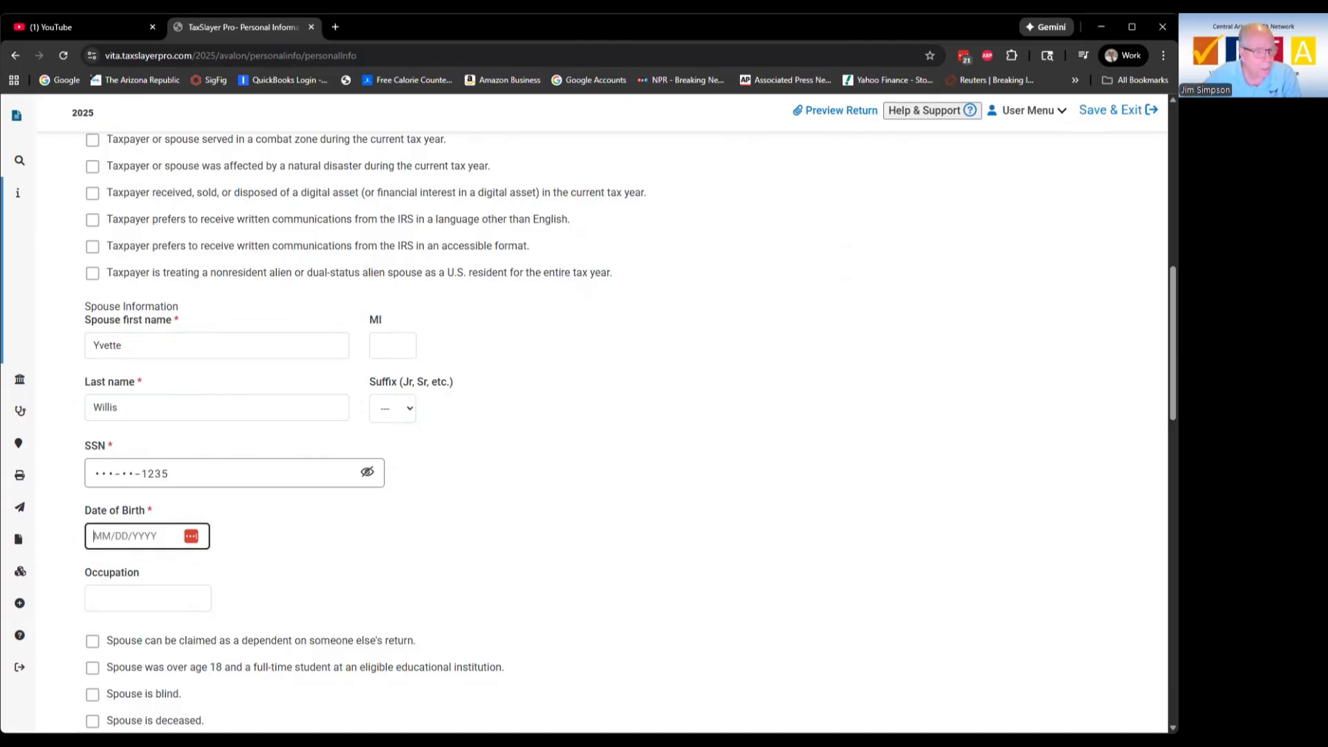
type("10/")
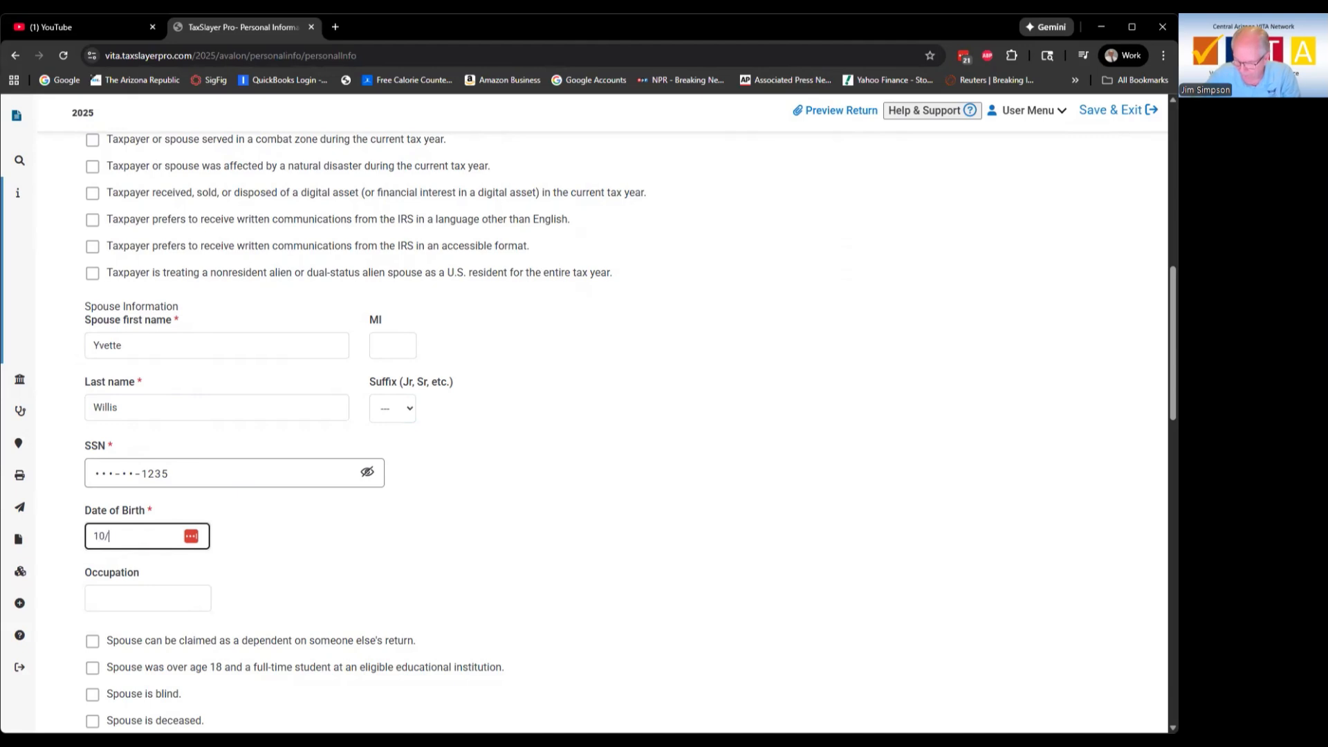
type("08/1955")
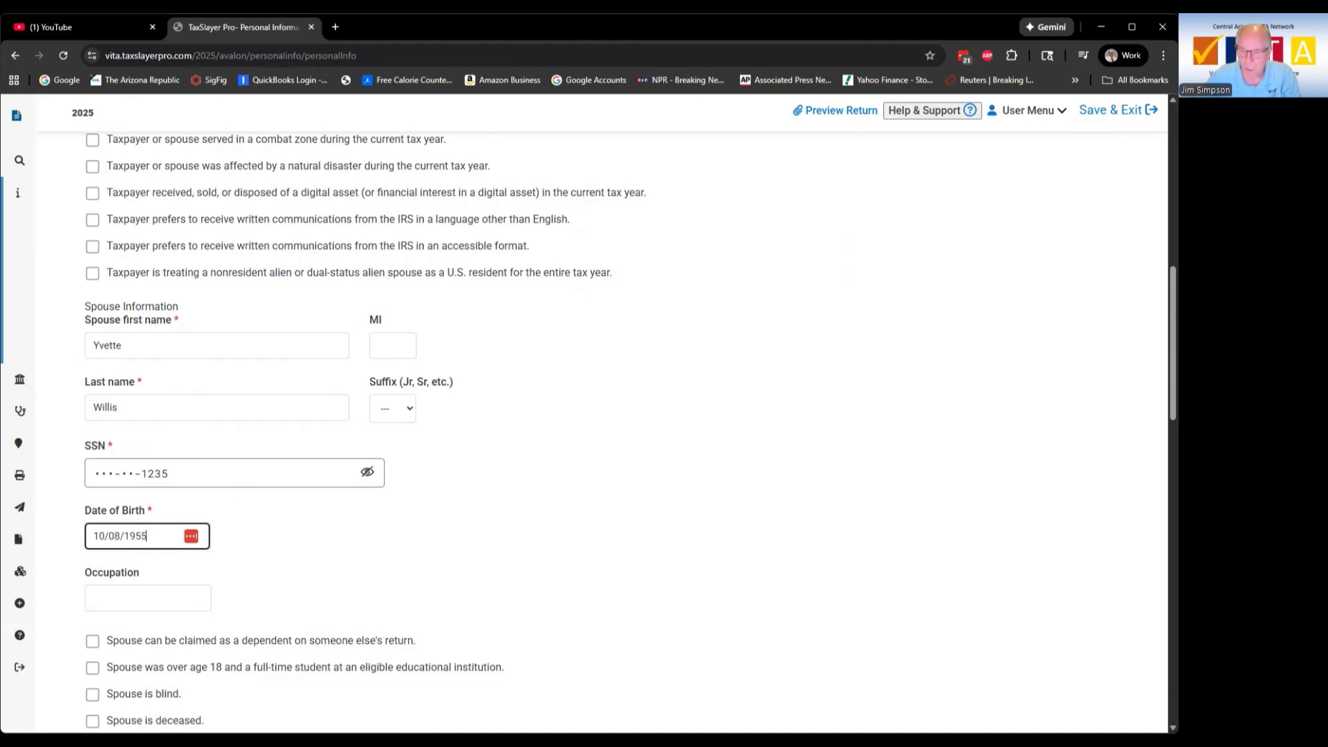
key("Tab")
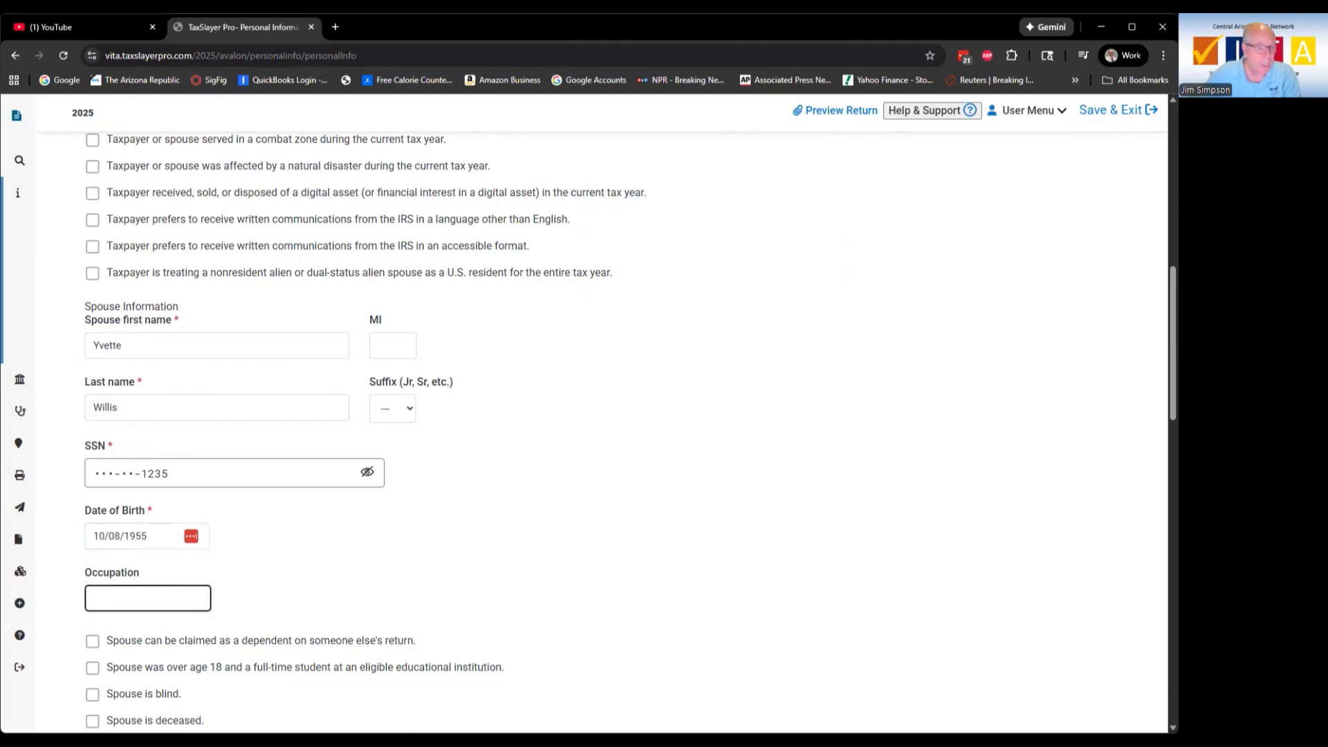
type("Retired")
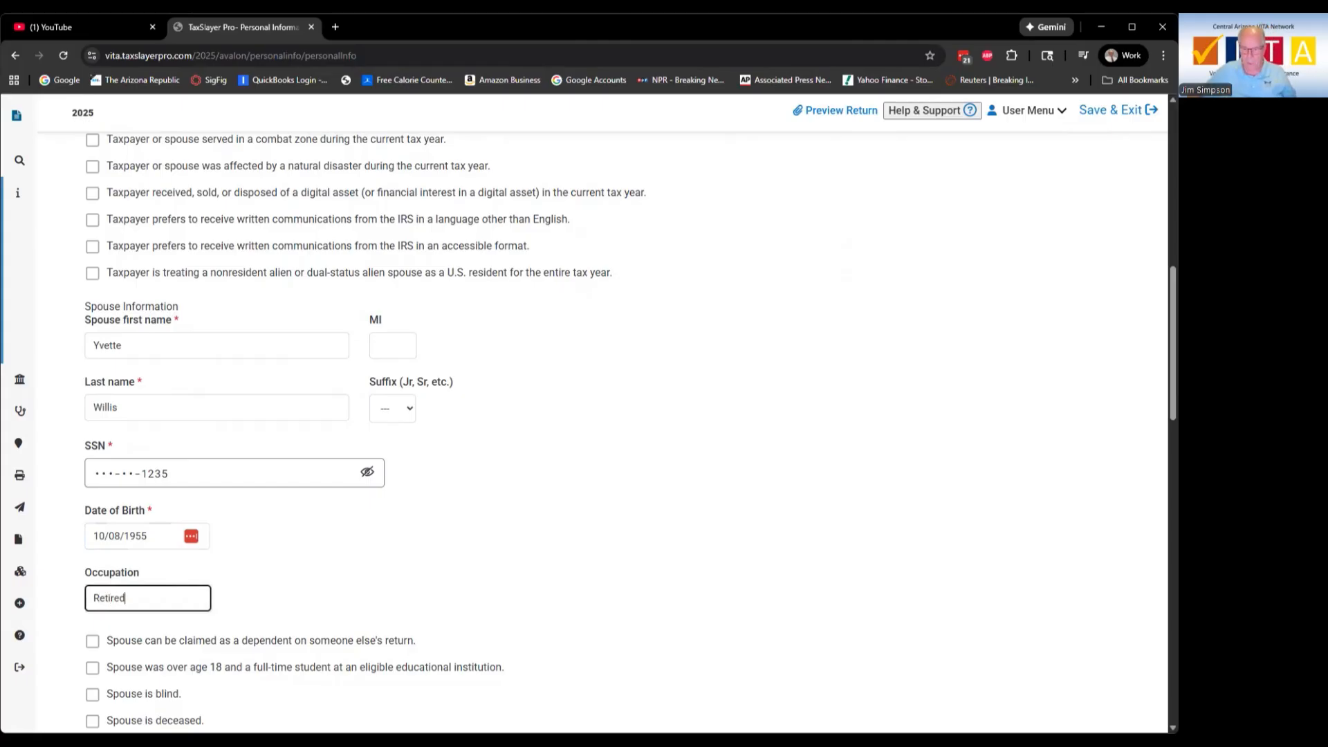
scroll(338, 524, "down", 6)
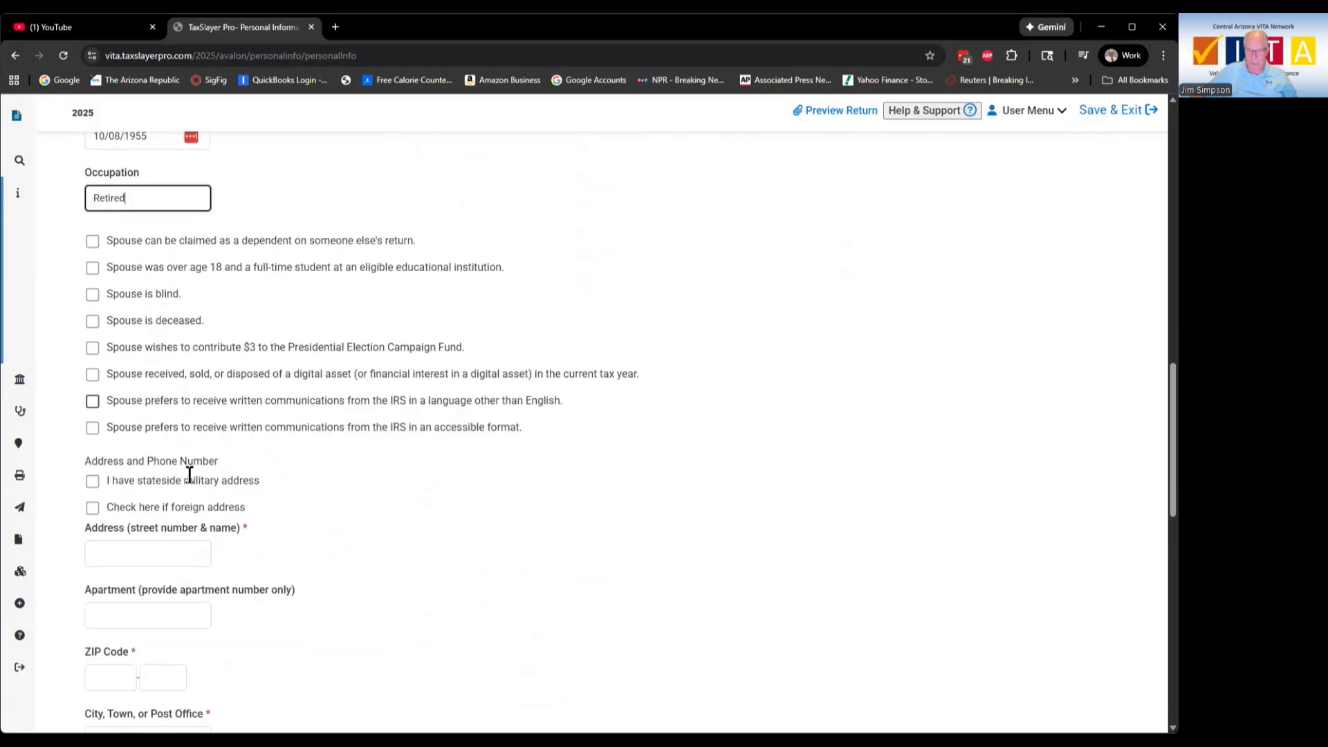
Step: Enter the taxpayer's street address and ZIP code so the city fills in
left_click(184, 553)
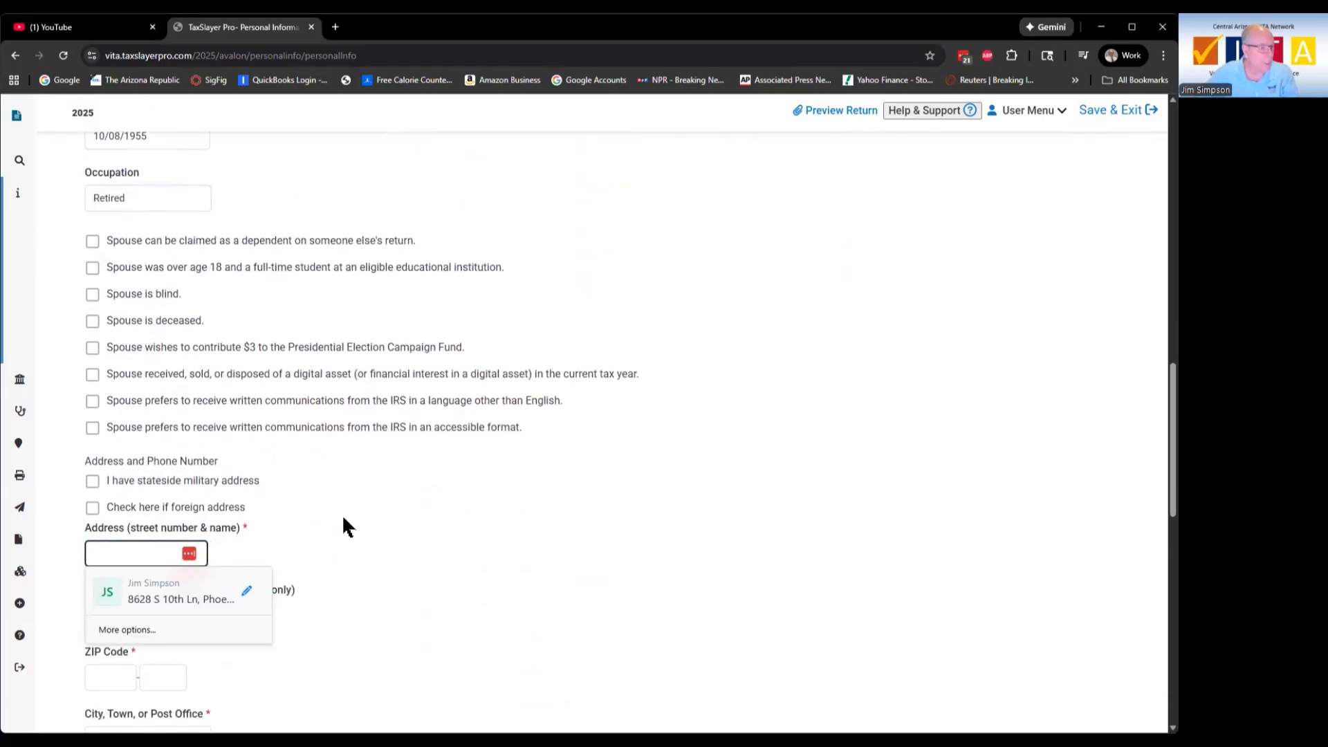
type("1234")
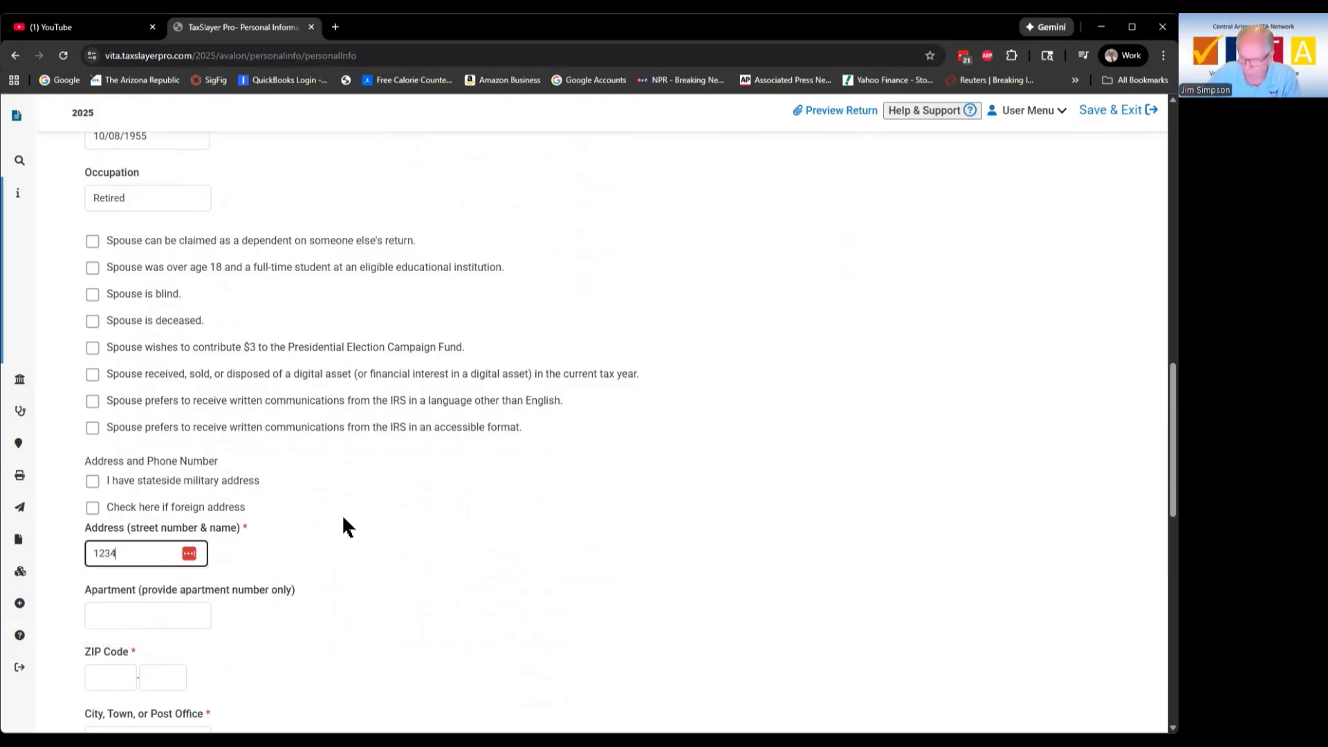
type(" C")
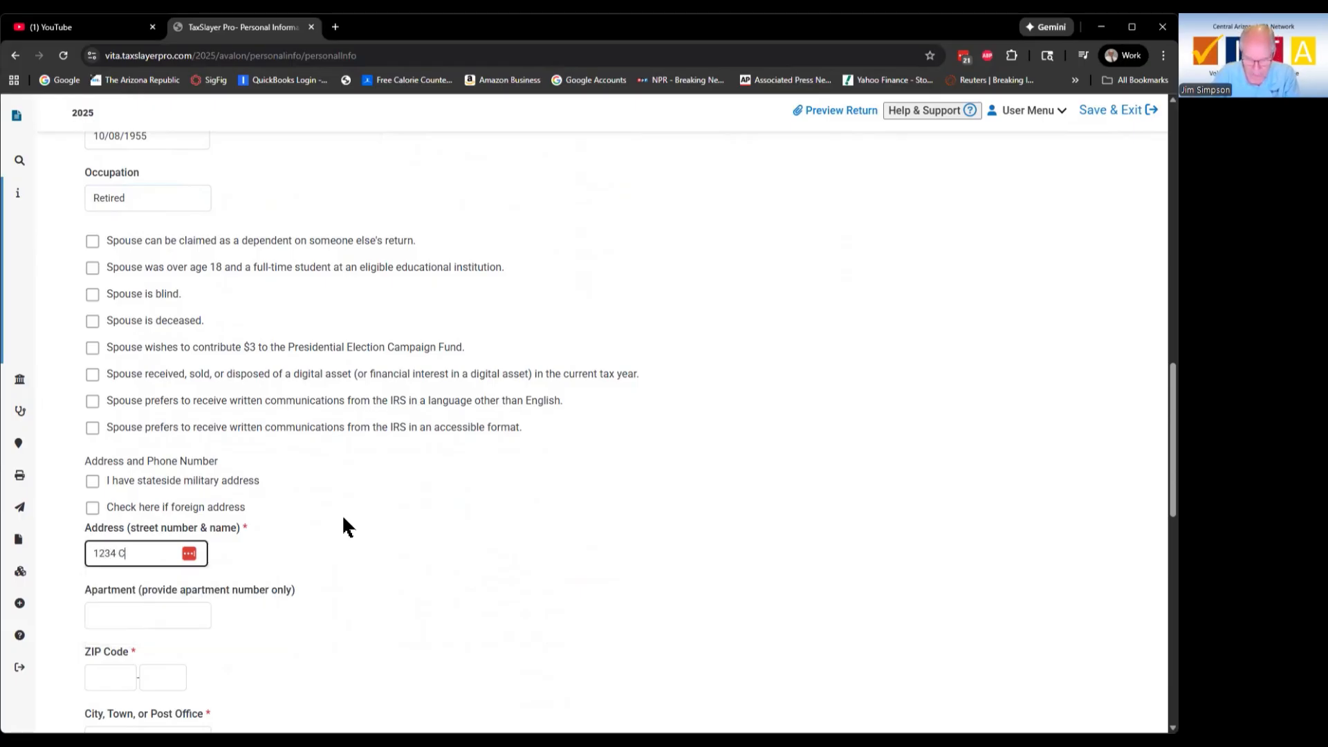
type("harity A")
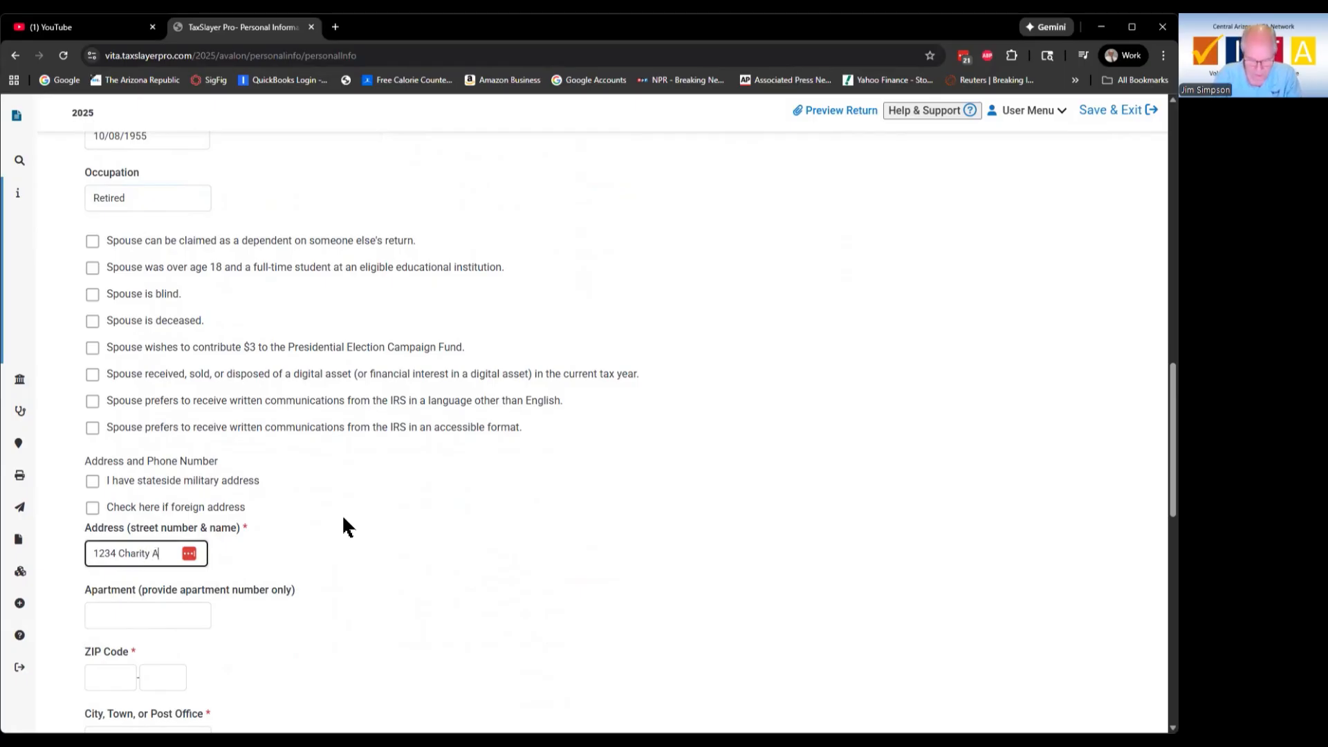
type("ve")
key("Tab")
key("Tab")
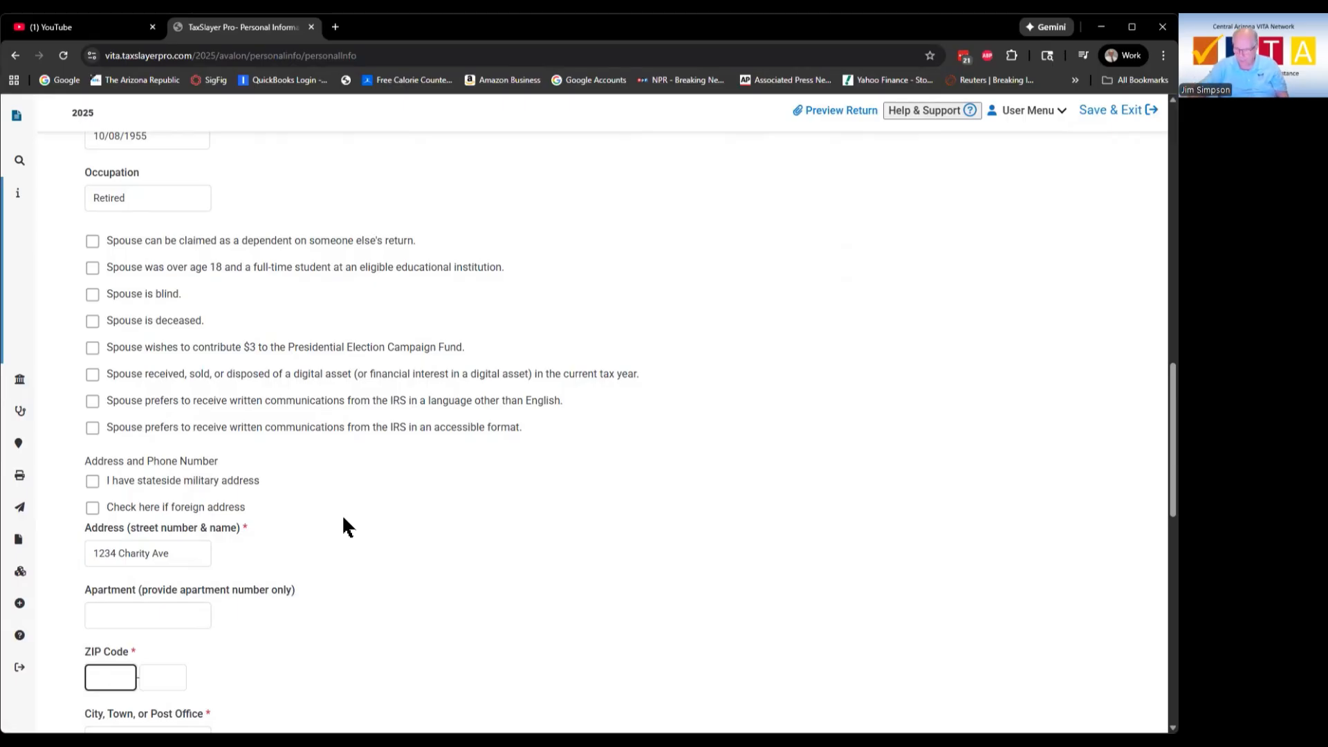
type("85041")
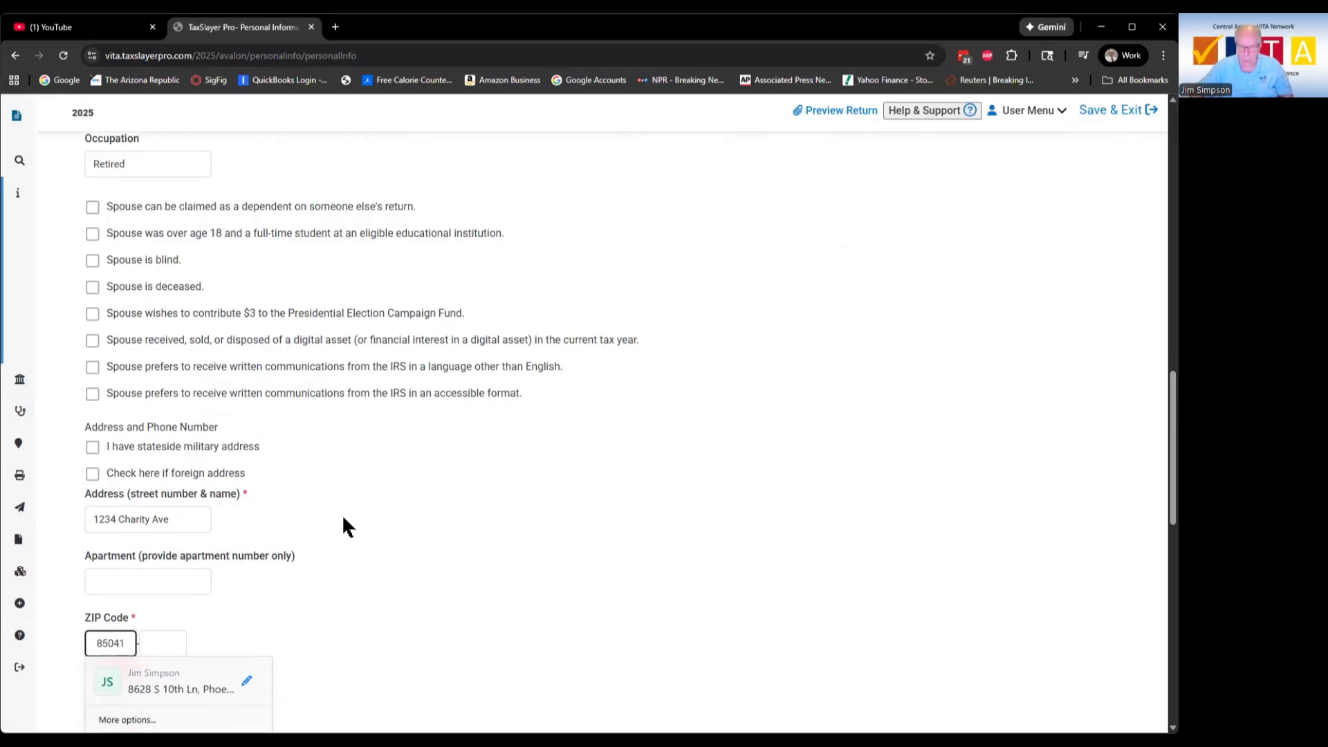
key("Tab")
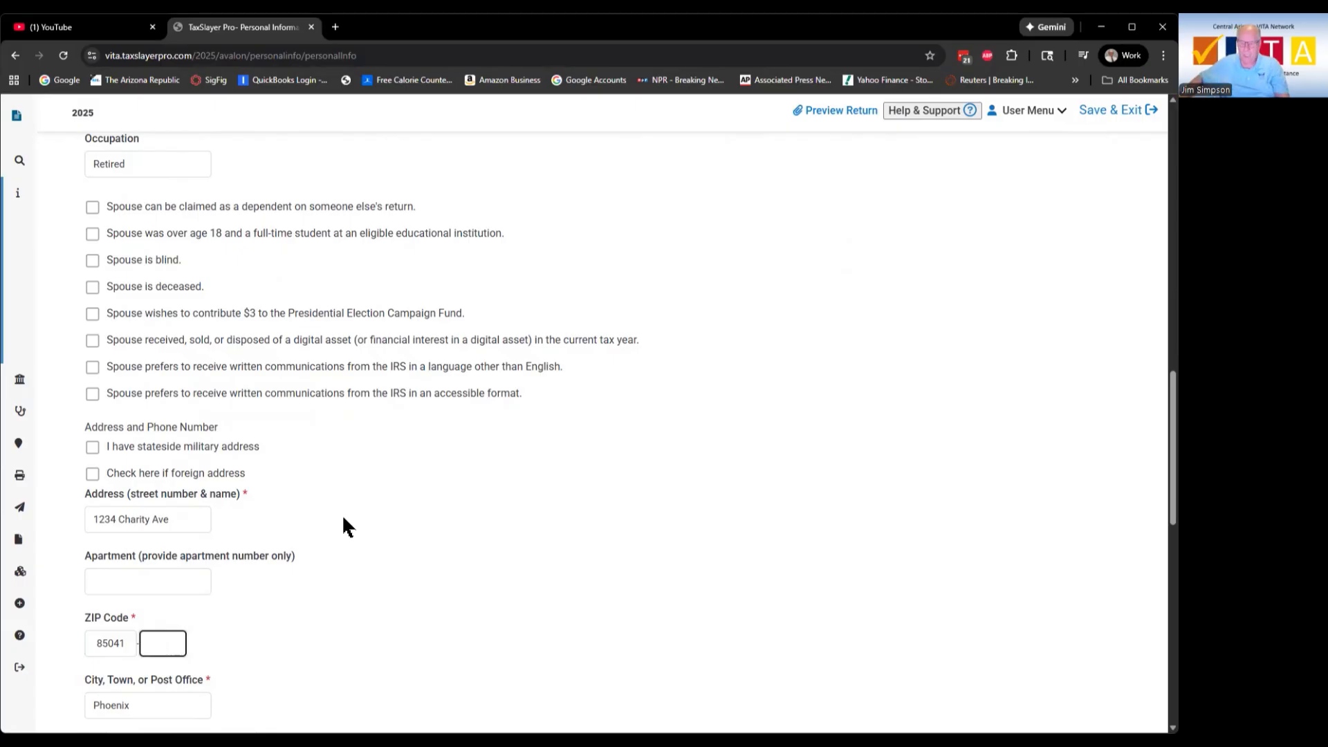
scroll(342, 513, "down", 4)
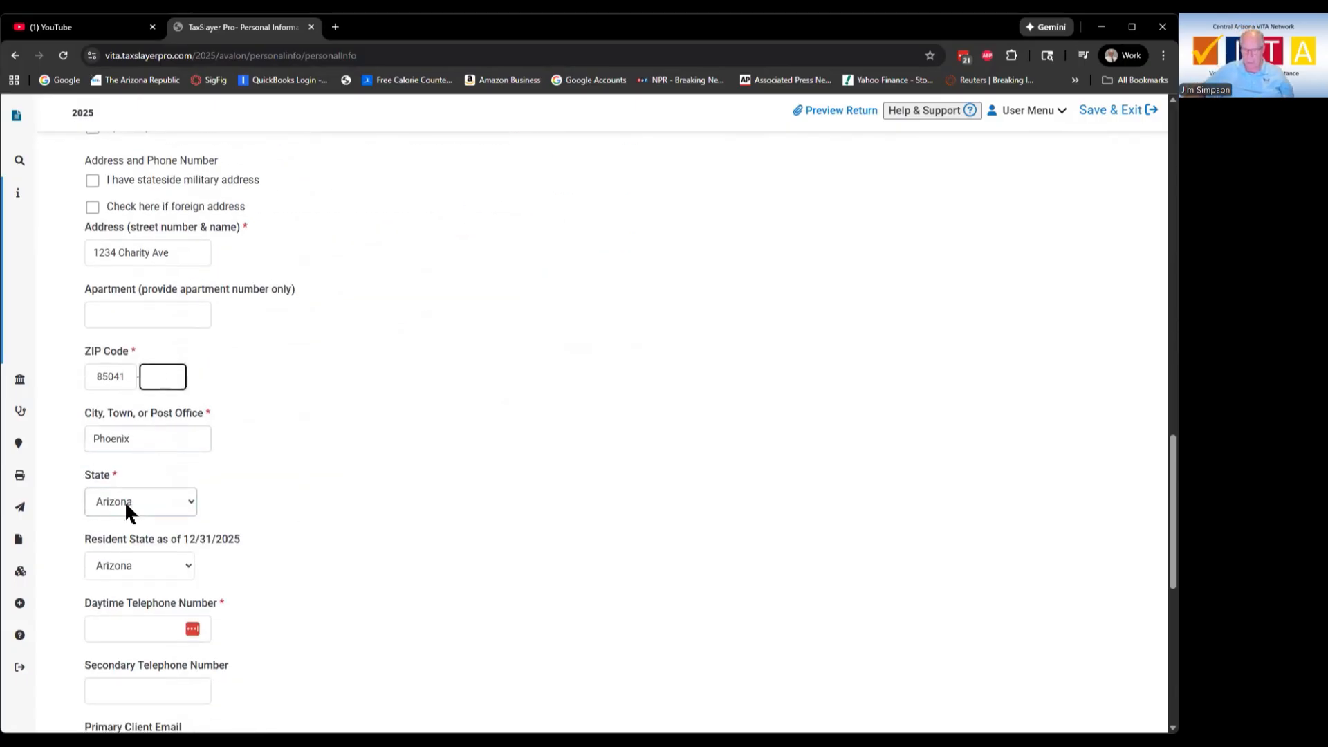
scroll(285, 570, "down", 2)
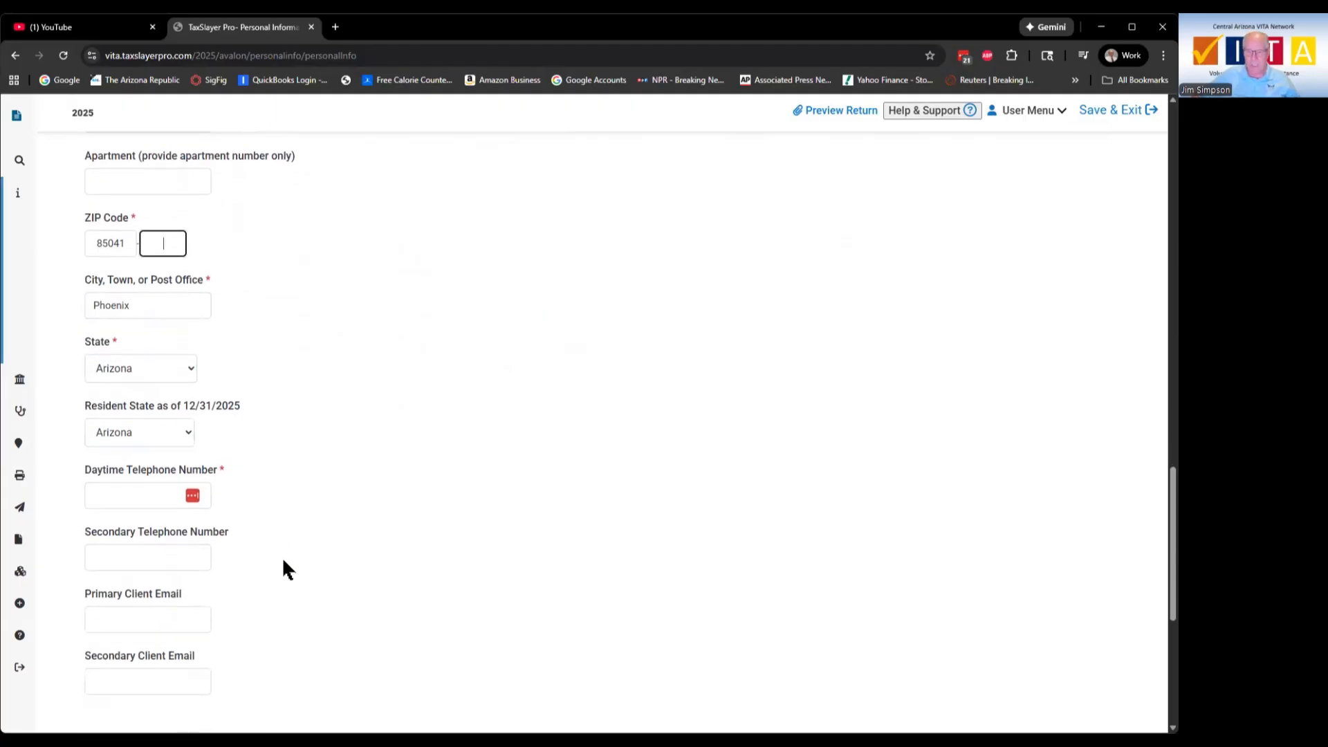
Step: Add the daytime telephone number and submit the Personal Information page
left_click(118, 491)
type("480)123-4567")
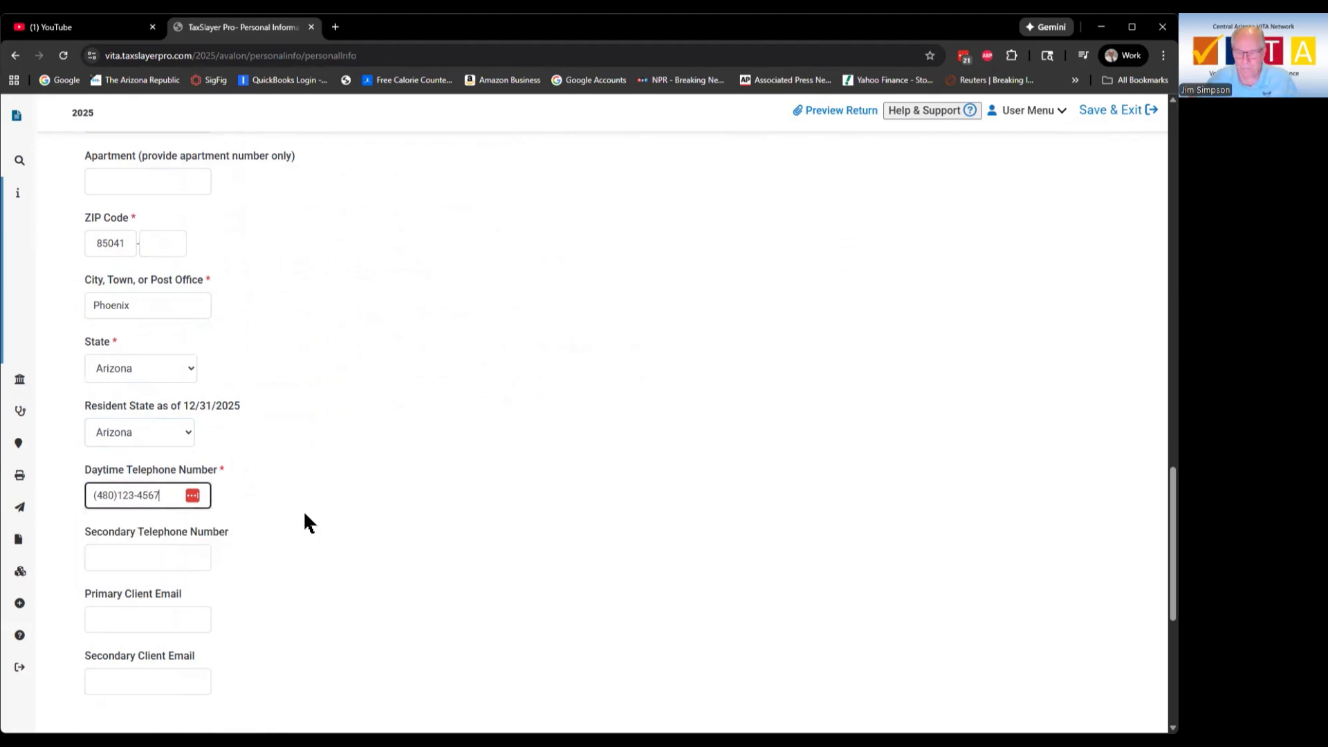
scroll(323, 415, "down", 3)
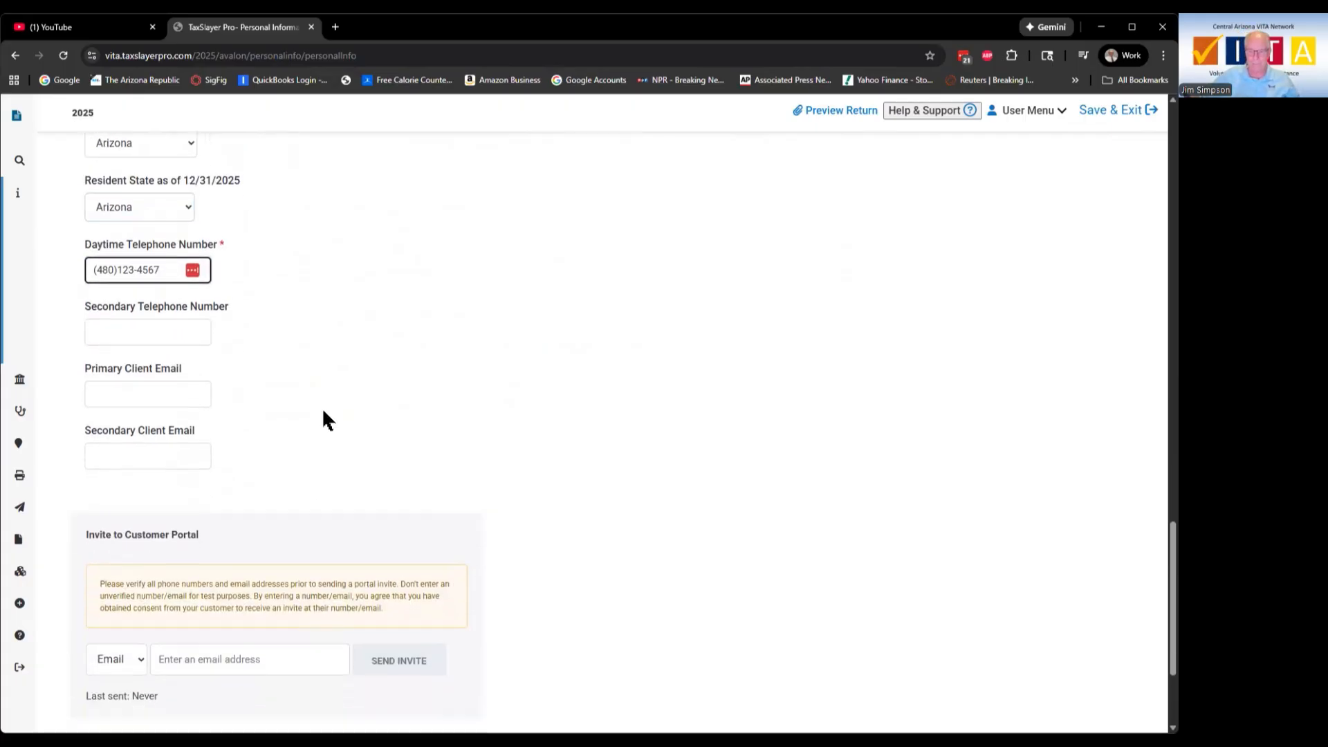
scroll(325, 419, "down", 3)
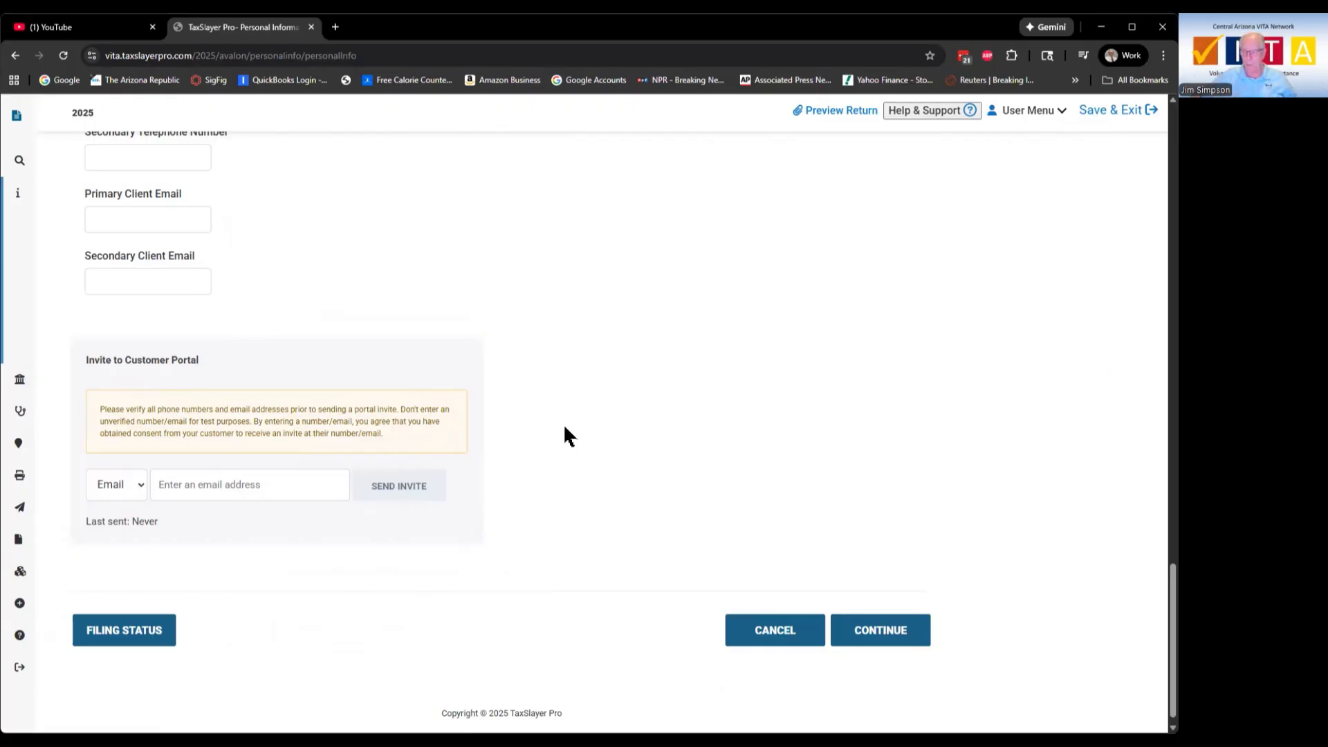
scroll(551, 412, "up", 3)
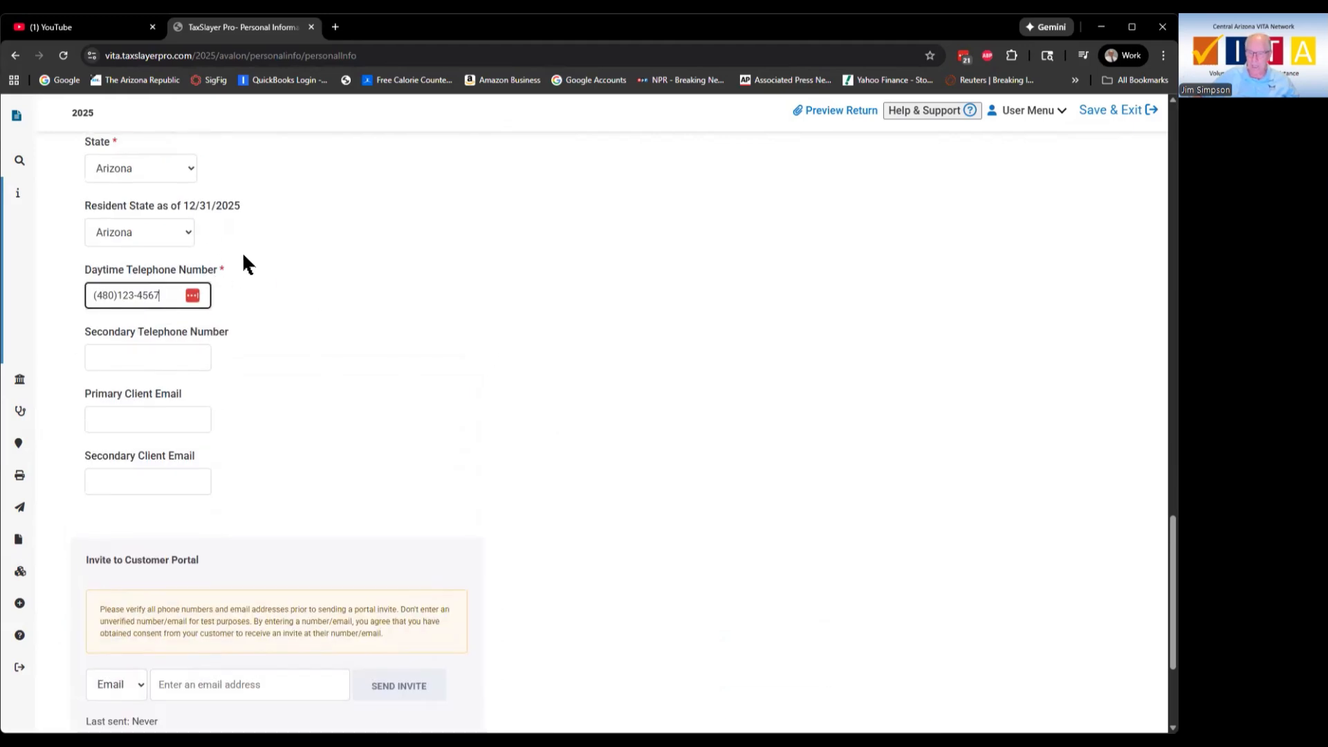
scroll(233, 255, "up", 2)
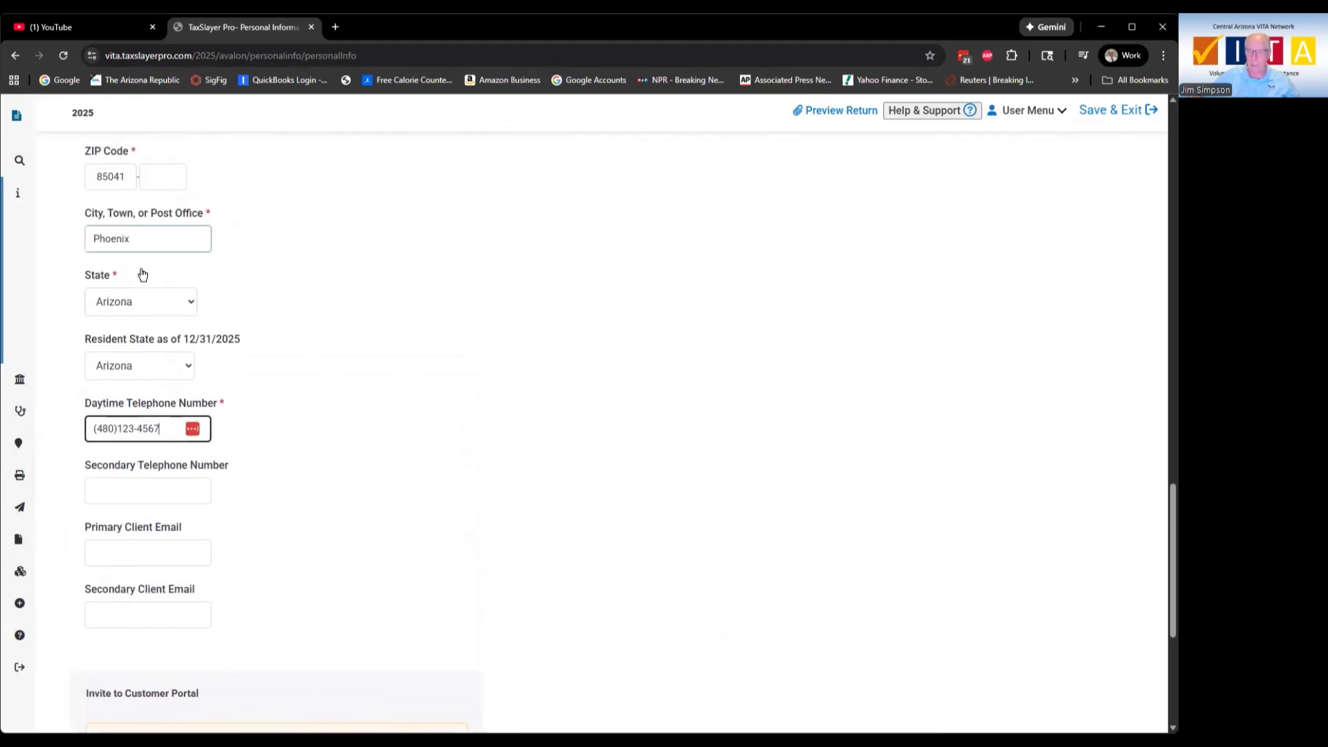
scroll(525, 381, "down", 4)
scroll(540, 401, "down", 1)
left_click(875, 620)
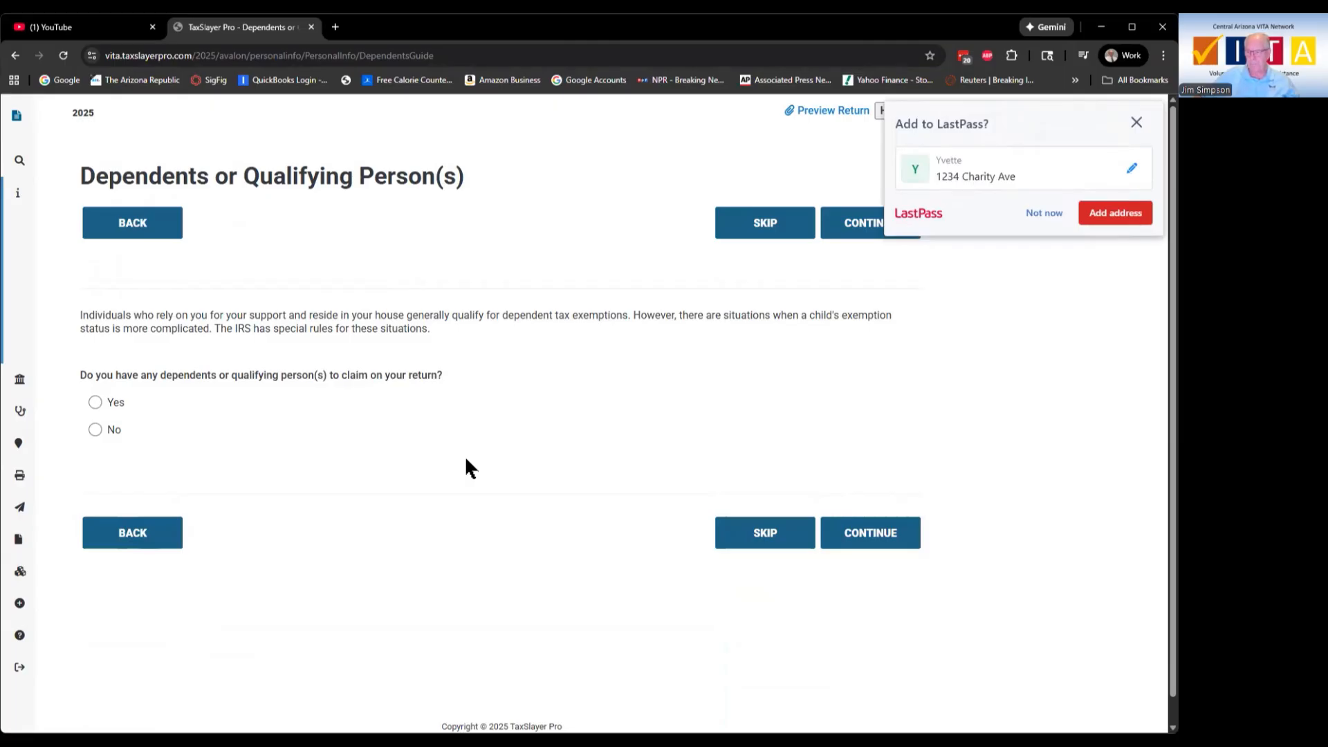
Step: Dismiss the LastPass save-address prompt on the Dependents page
left_click(1057, 213)
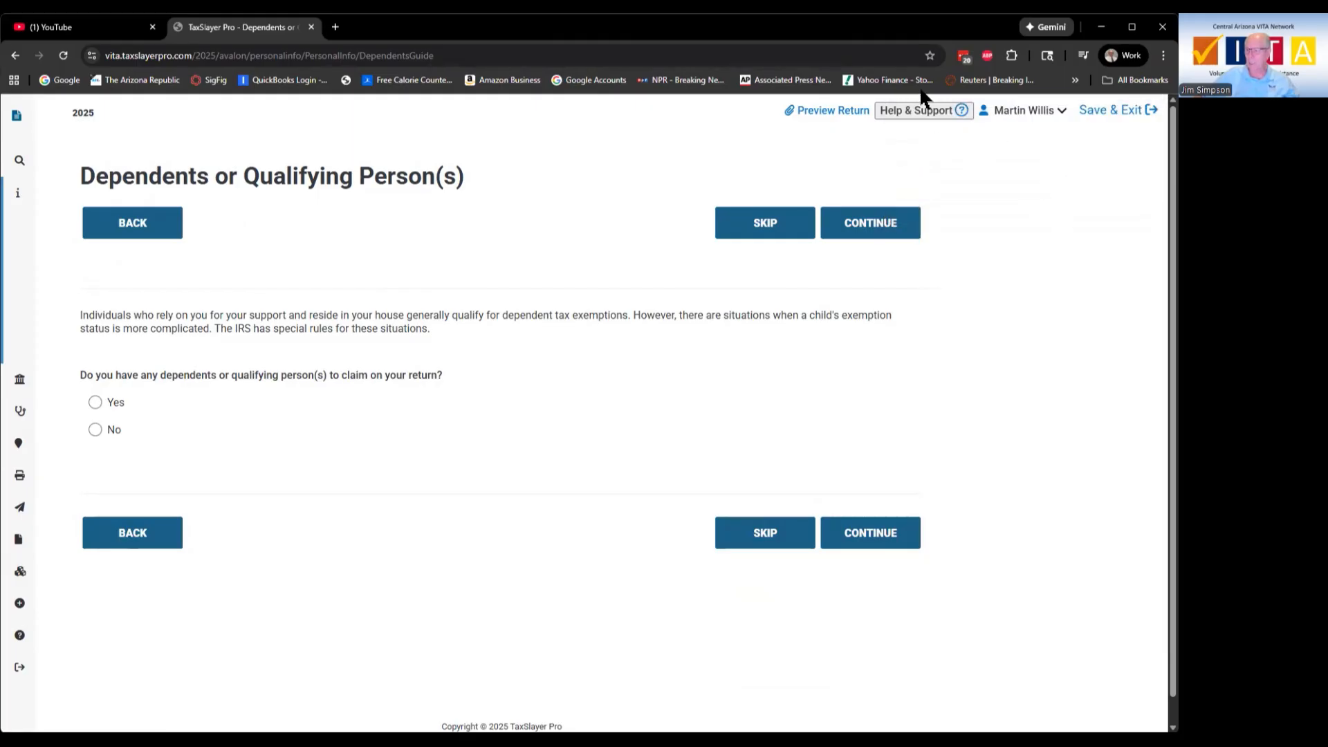
Step: Save and exit the return, then open Client Search to see it listed In Progress
left_click(1103, 112)
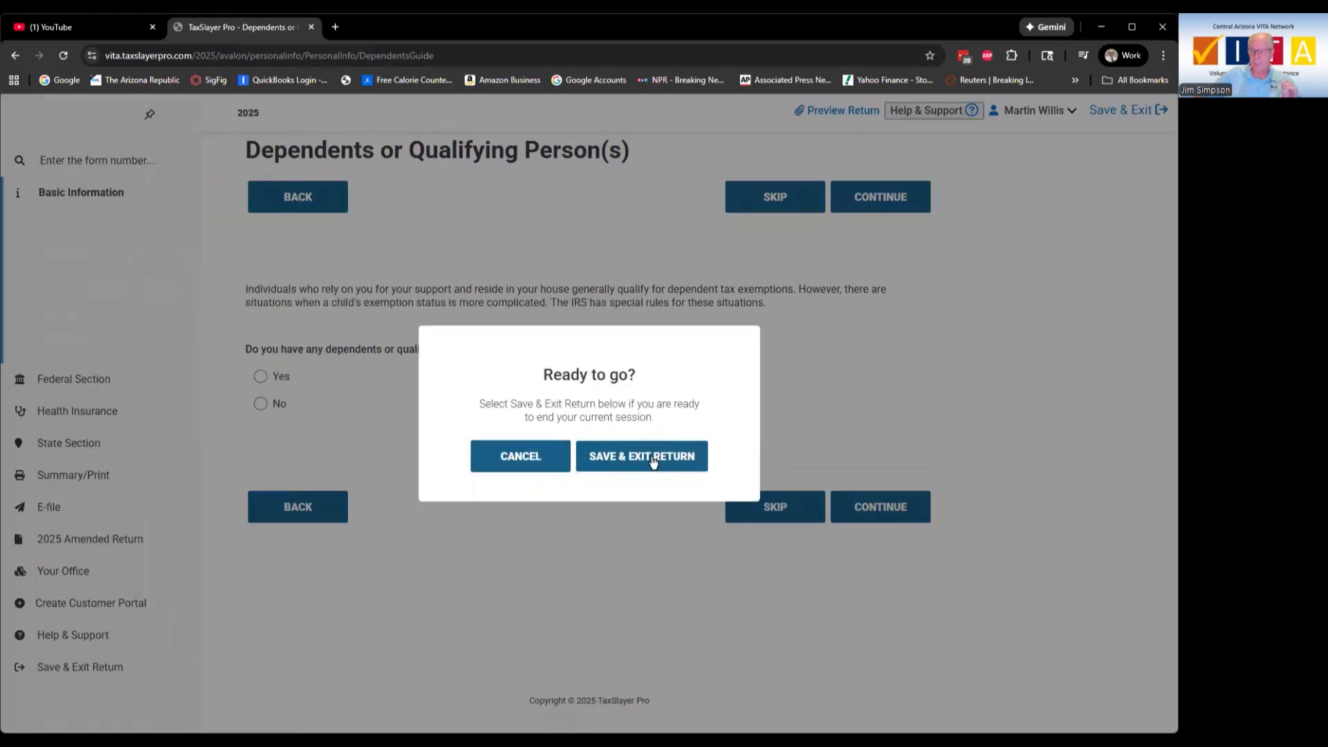
left_click(653, 458)
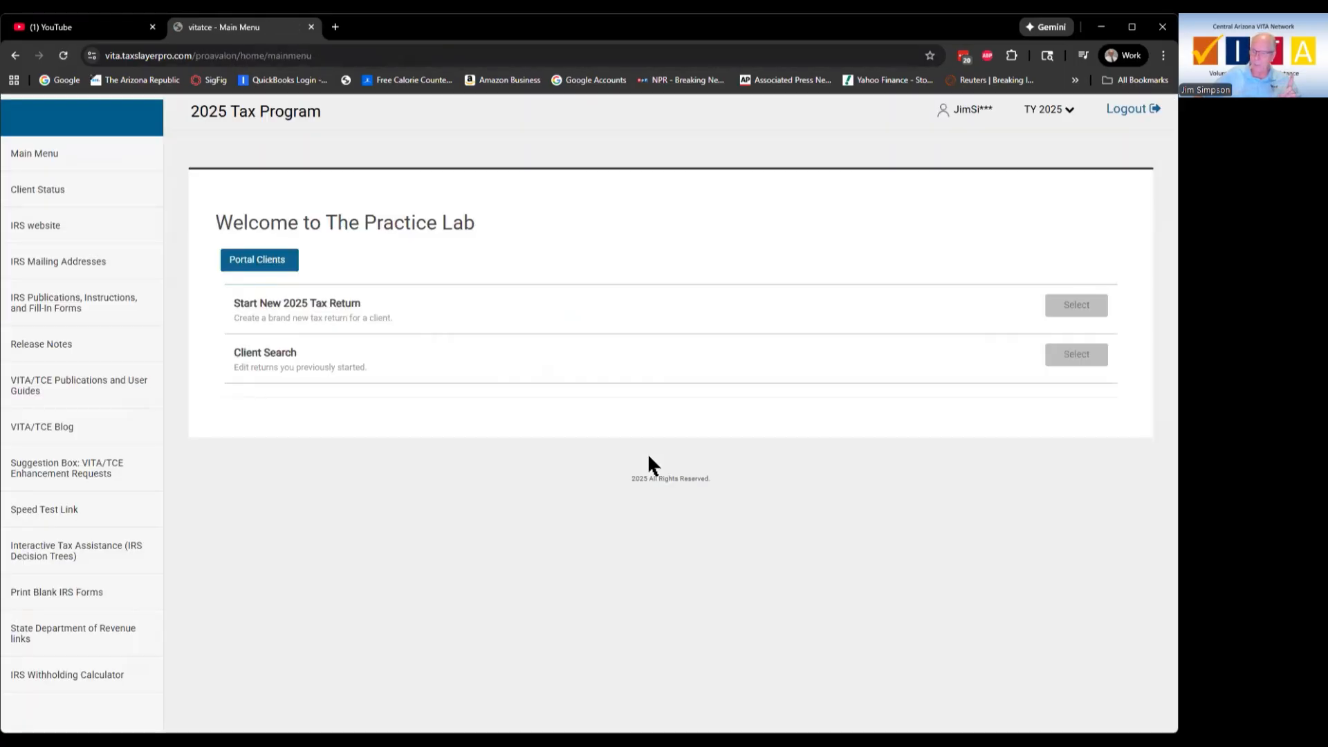
left_click(281, 360)
scroll(543, 484, "down", 2)
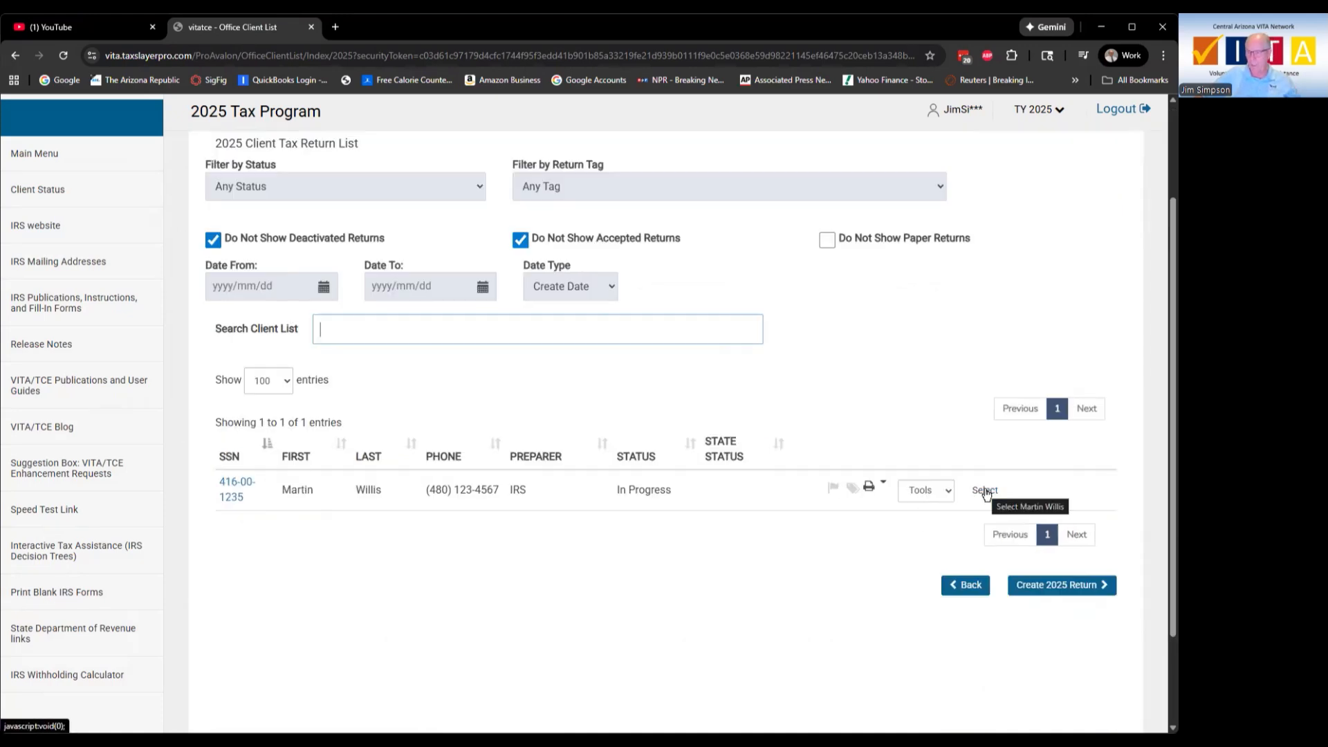
Step: Add a personal note titled TY2025 naming the preparer and quality reviewer in its description
left_click(834, 490)
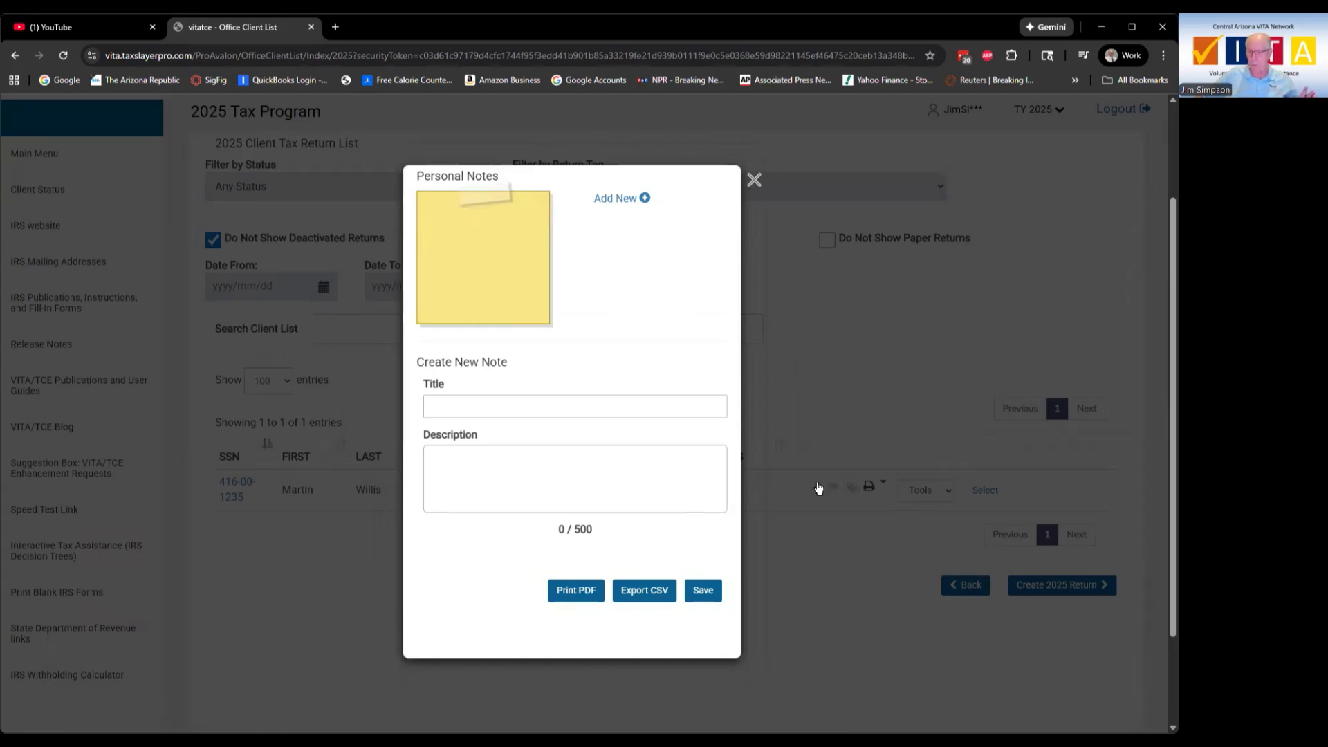
left_click(511, 407)
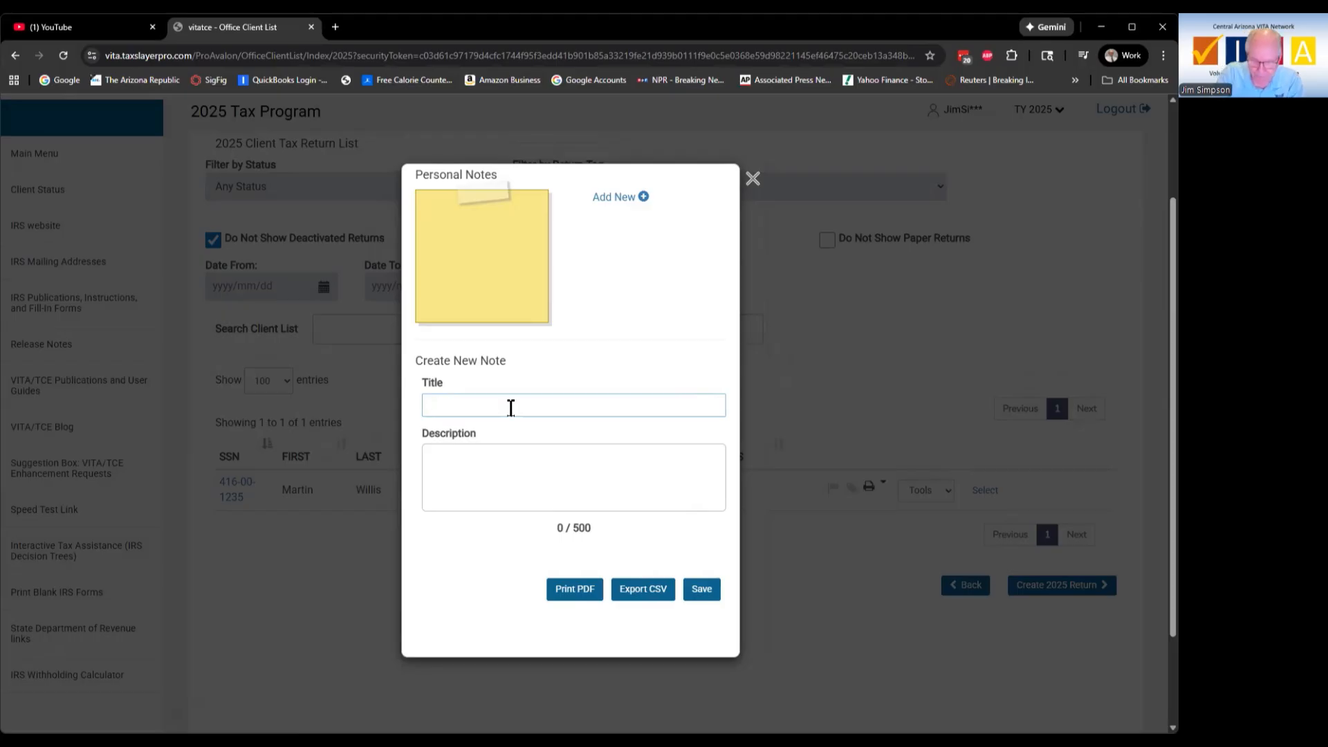
type("TY2025")
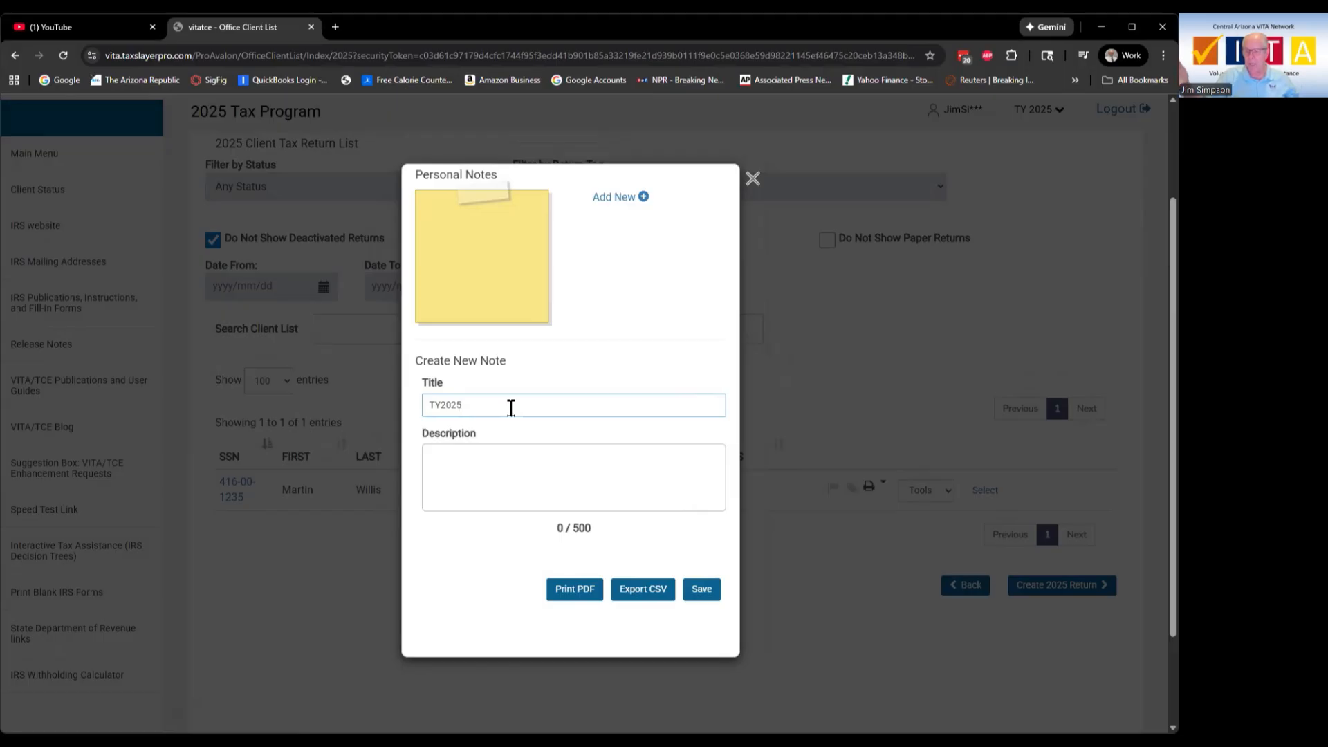
left_click(480, 455)
type("PP")
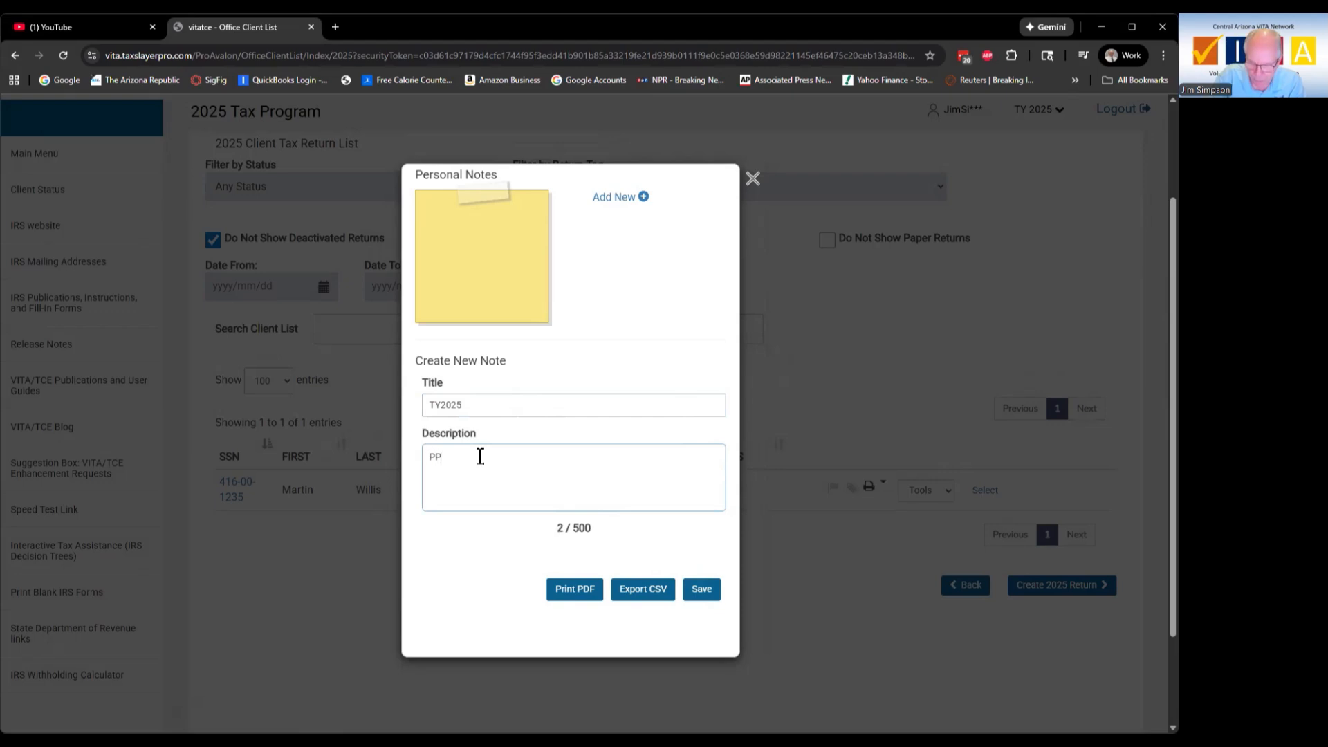
type(": Jim S")
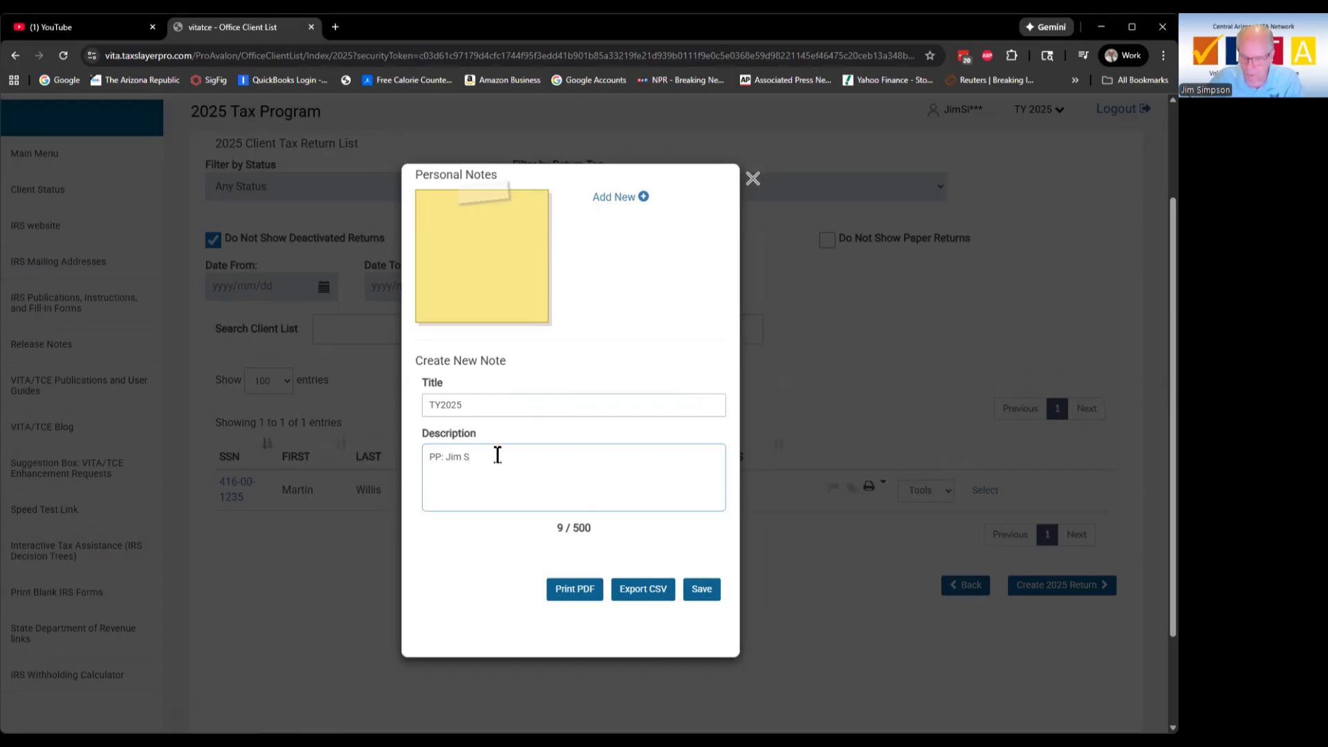
type("; Q")
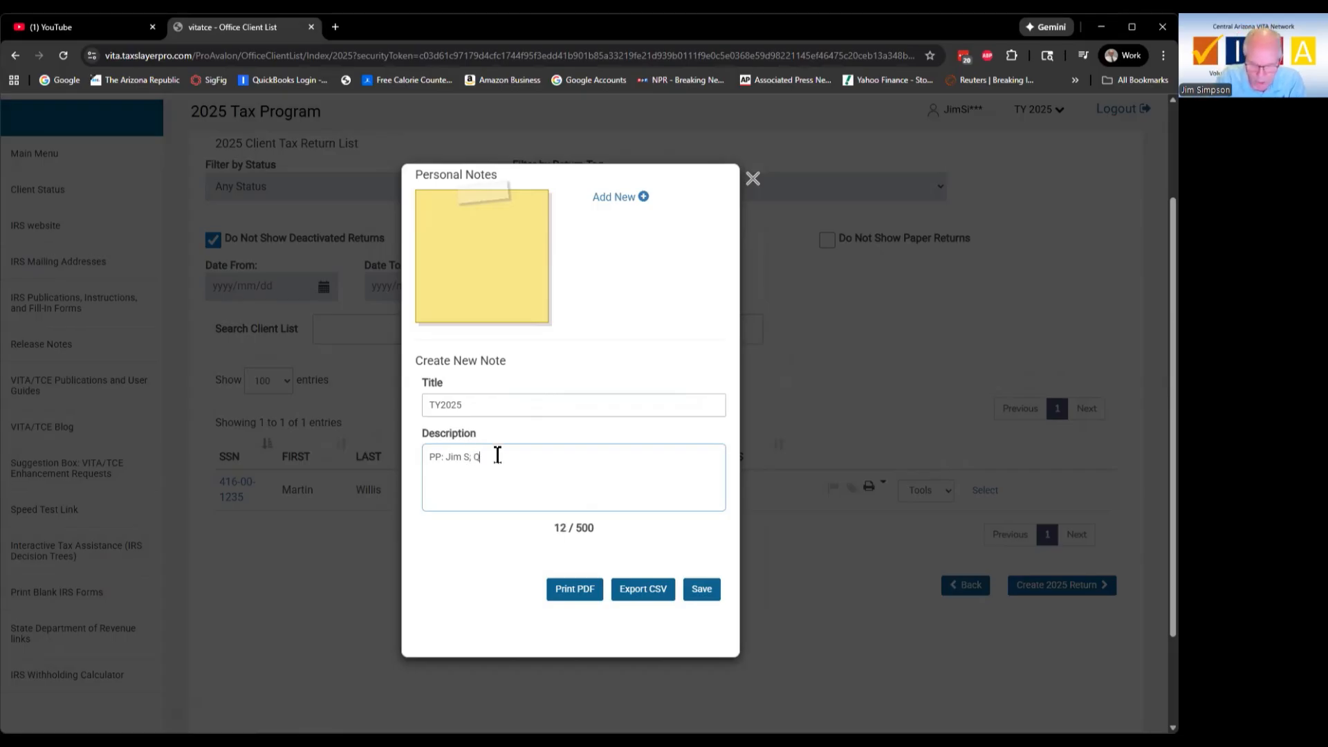
type("R:")
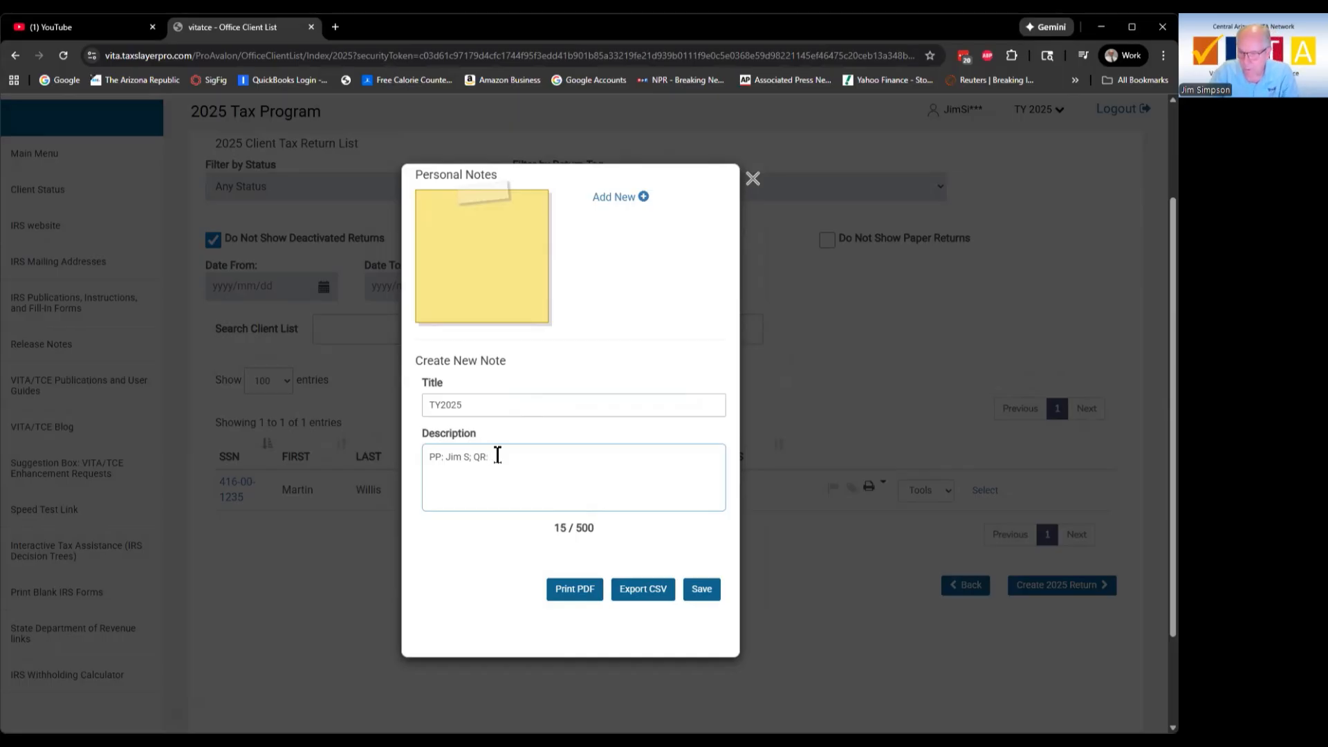
type(" Tricia")
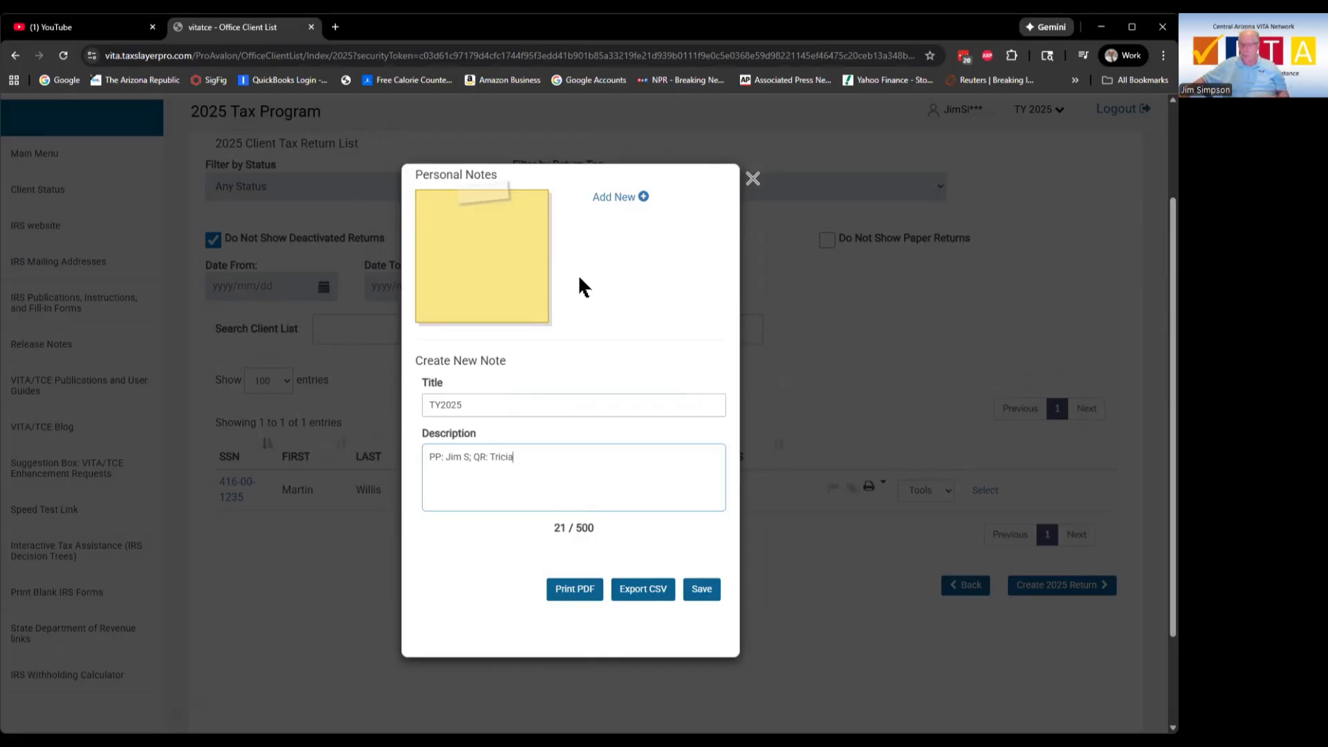
Step: Save the TY2025 note and close the Personal Notes window
left_click(464, 401)
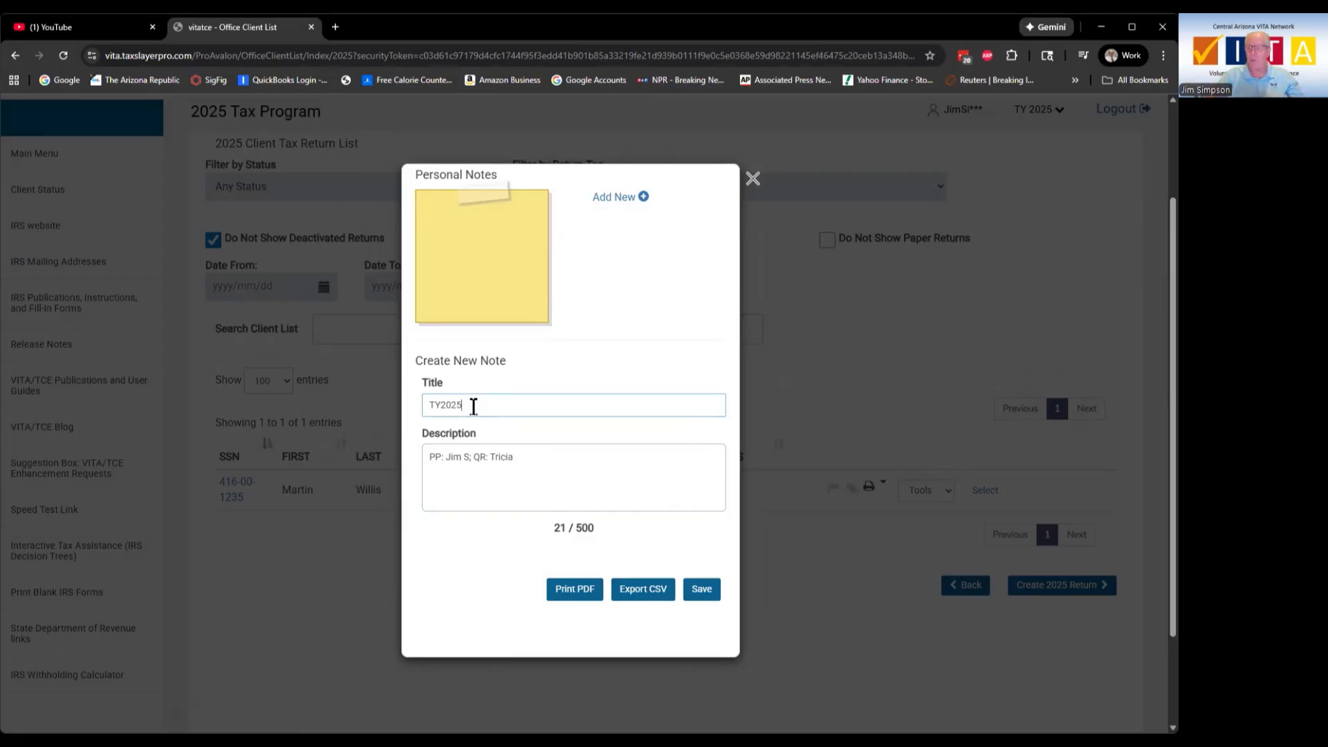
left_click_drag(473, 406, 380, 406)
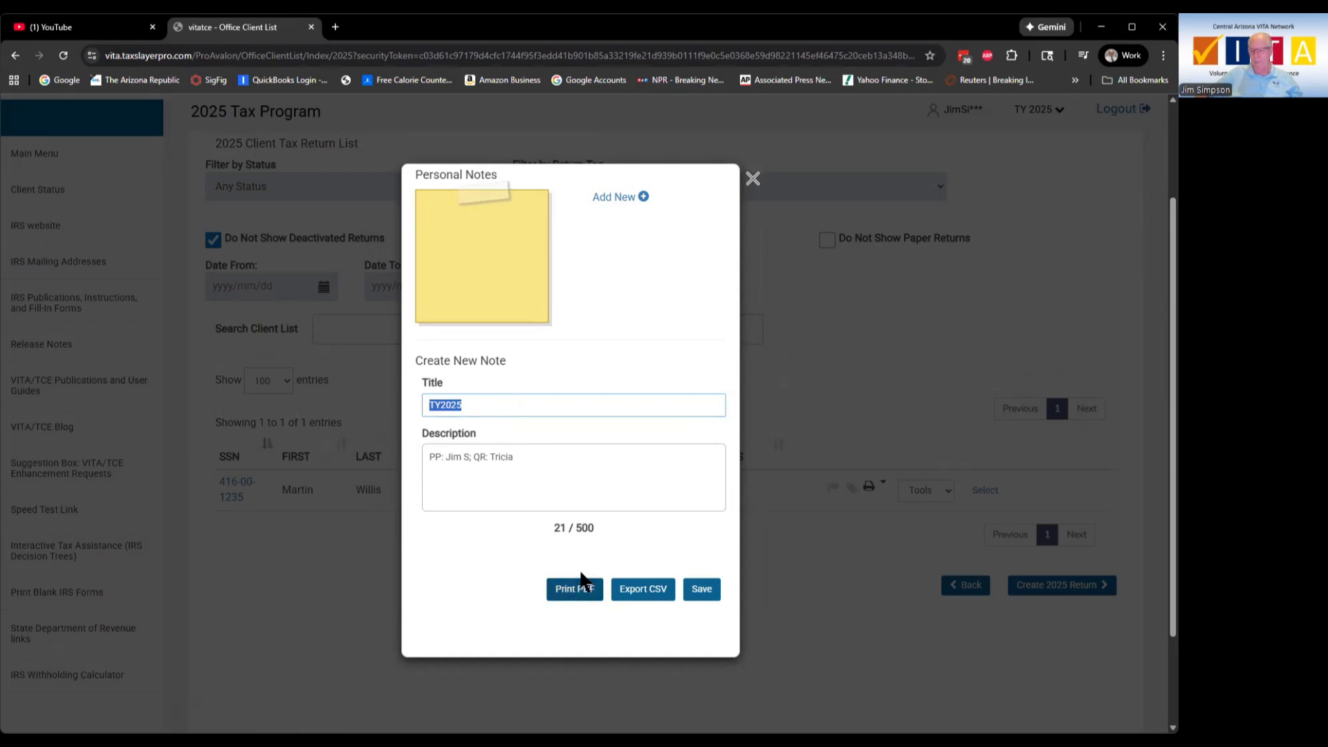
left_click(704, 590)
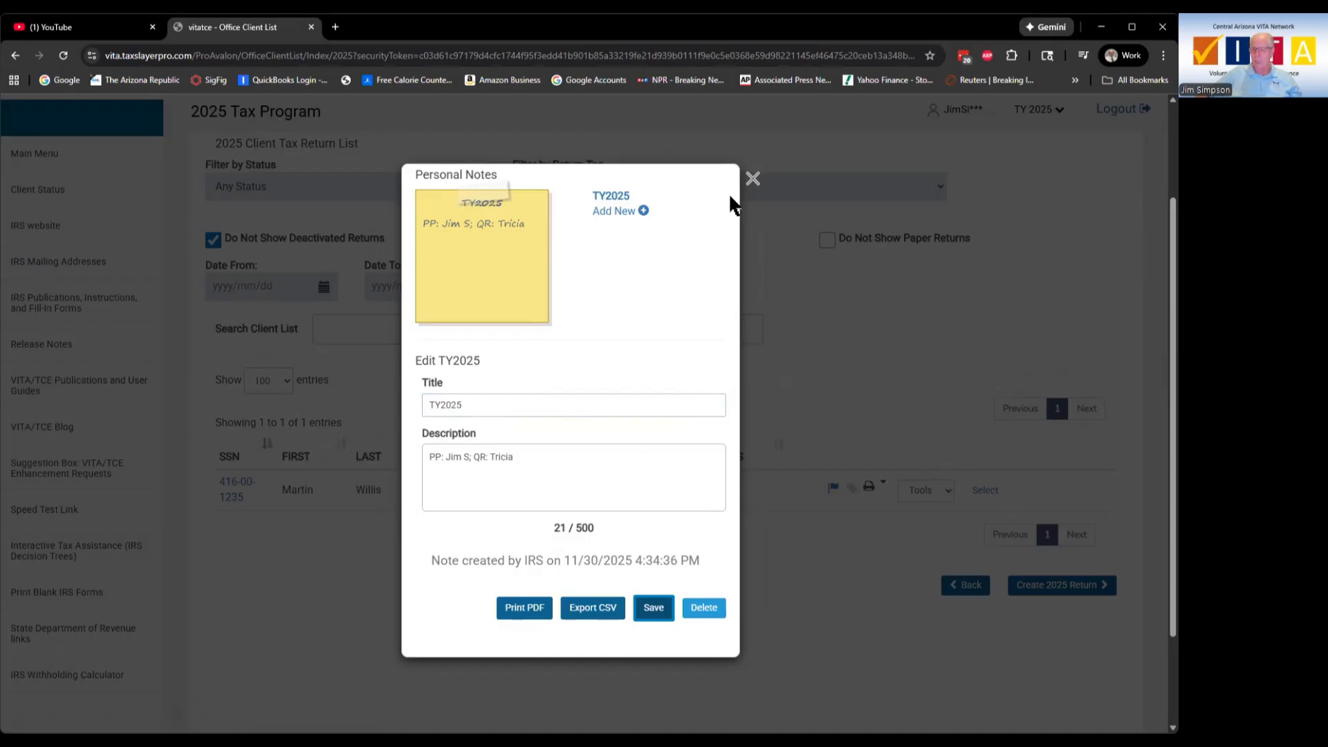
left_click(752, 178)
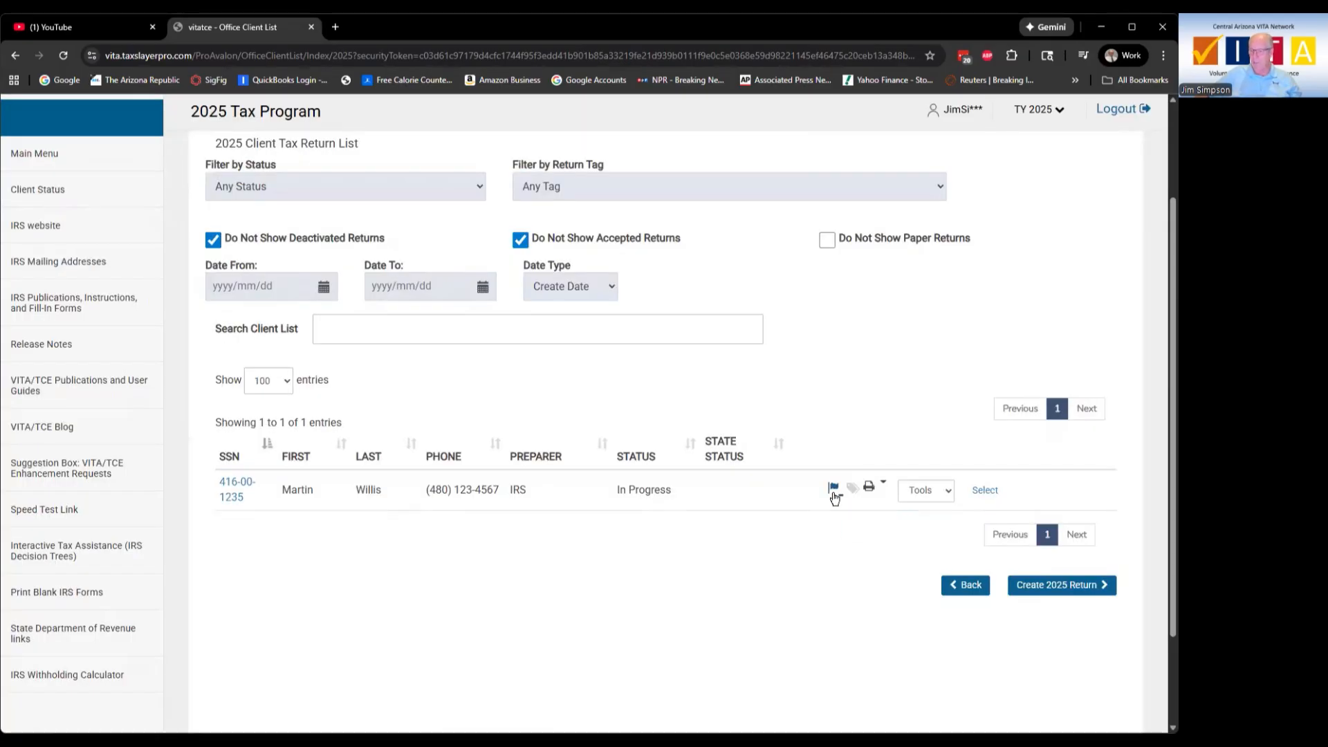
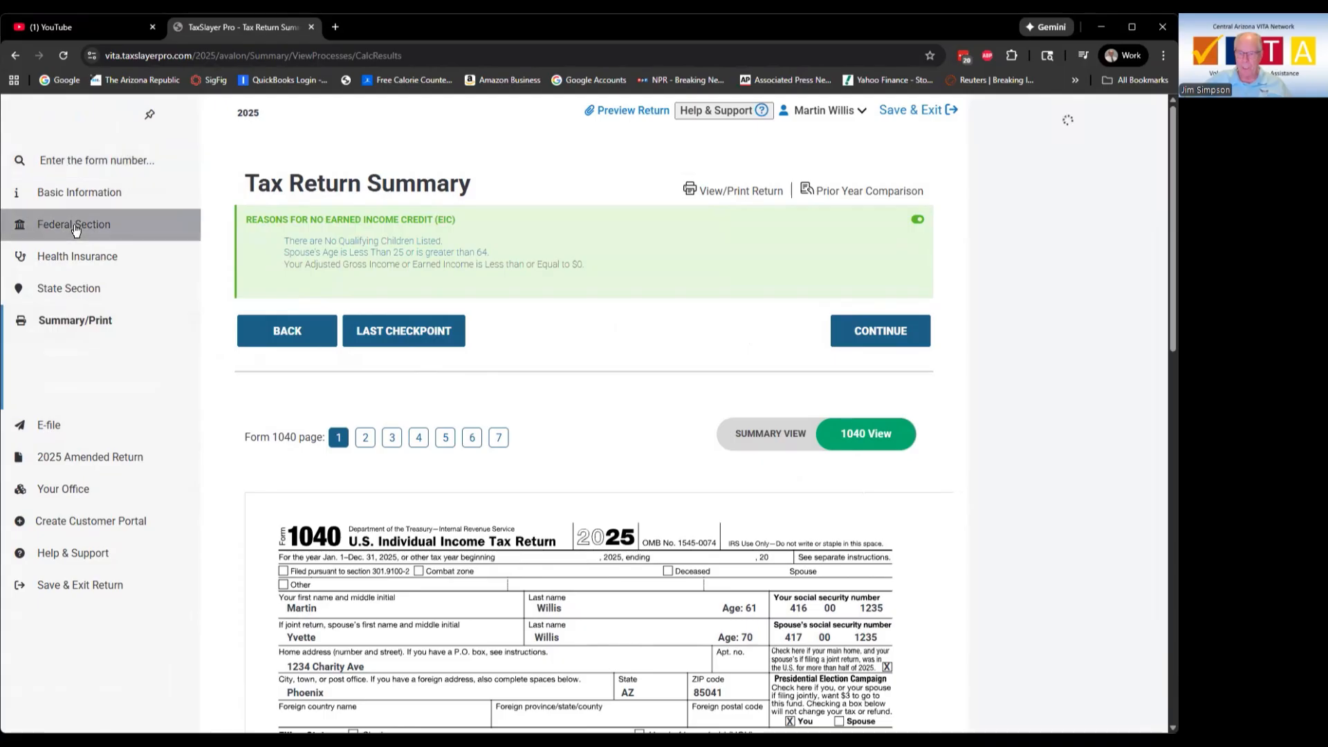
Step: Recalculate through the Federal and State sections, then review the 1040 View showing AGI $0
left_click(76, 229)
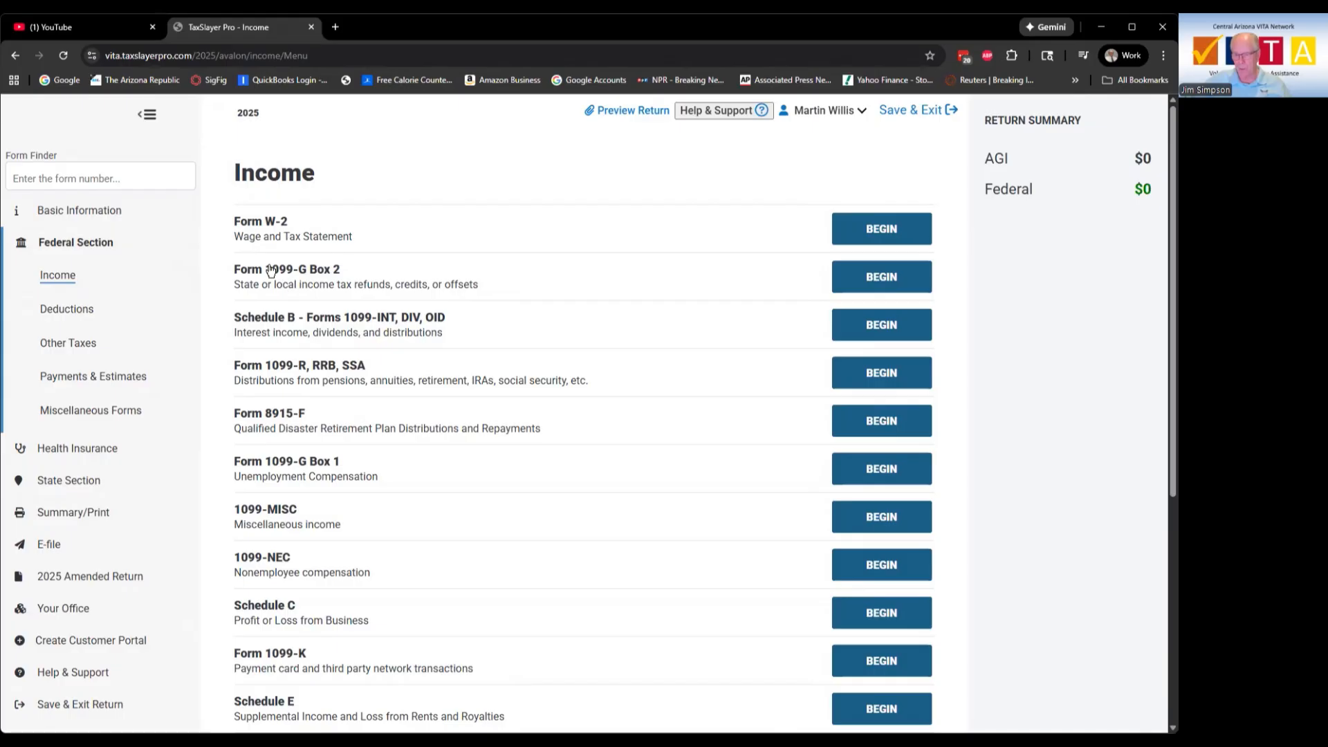
left_click(64, 479)
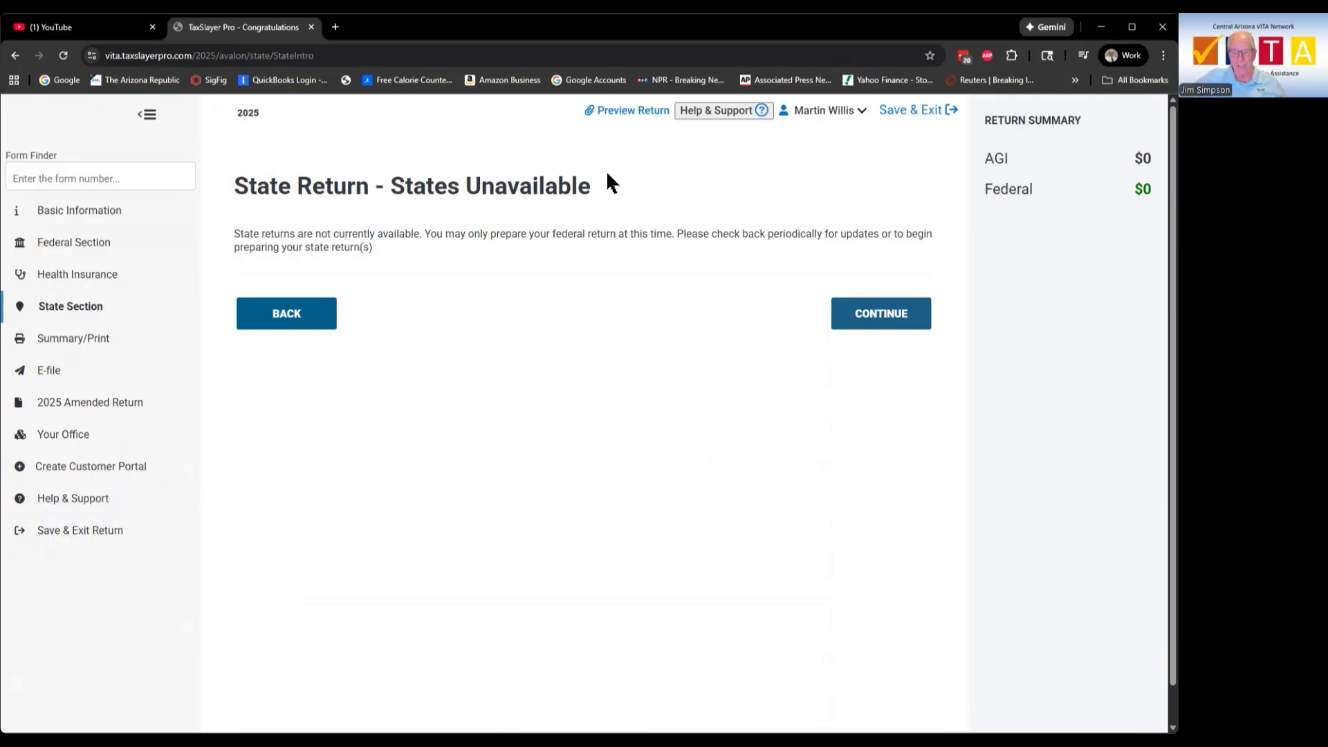
left_click(927, 323)
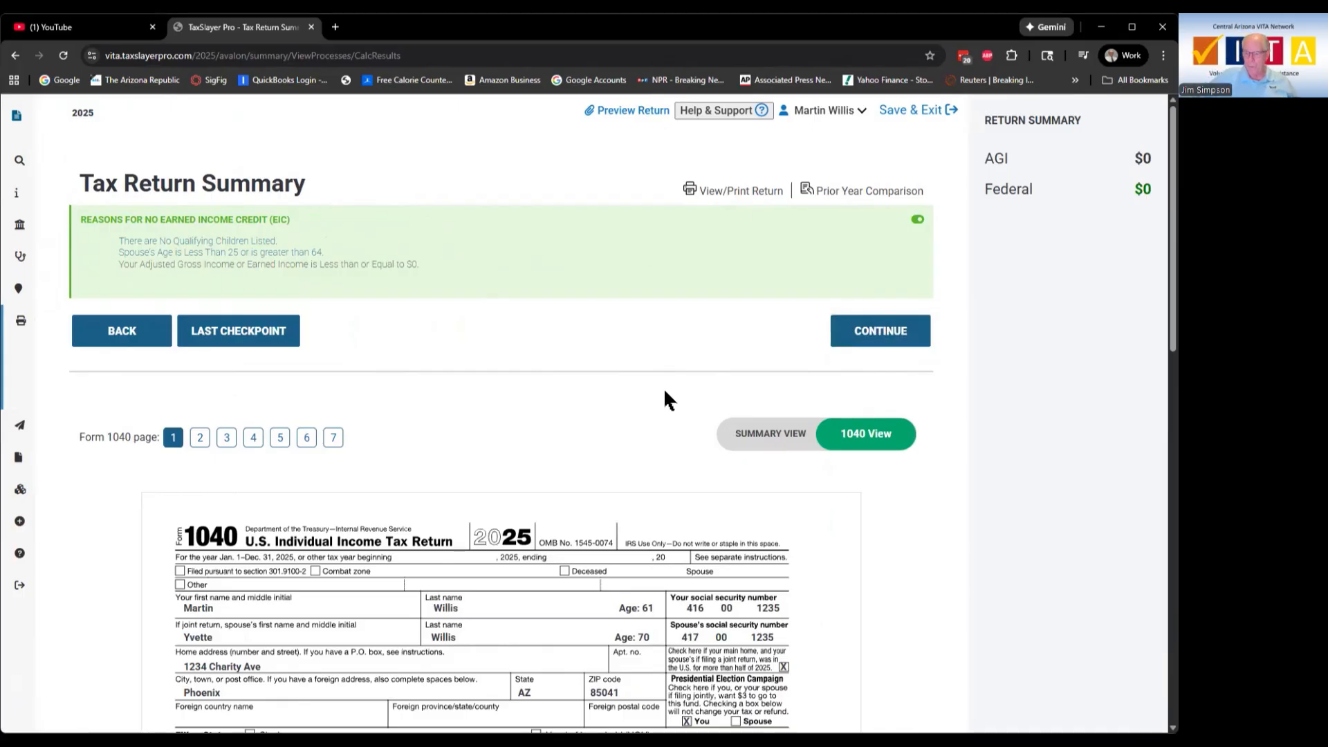
scroll(663, 392, "down", 6)
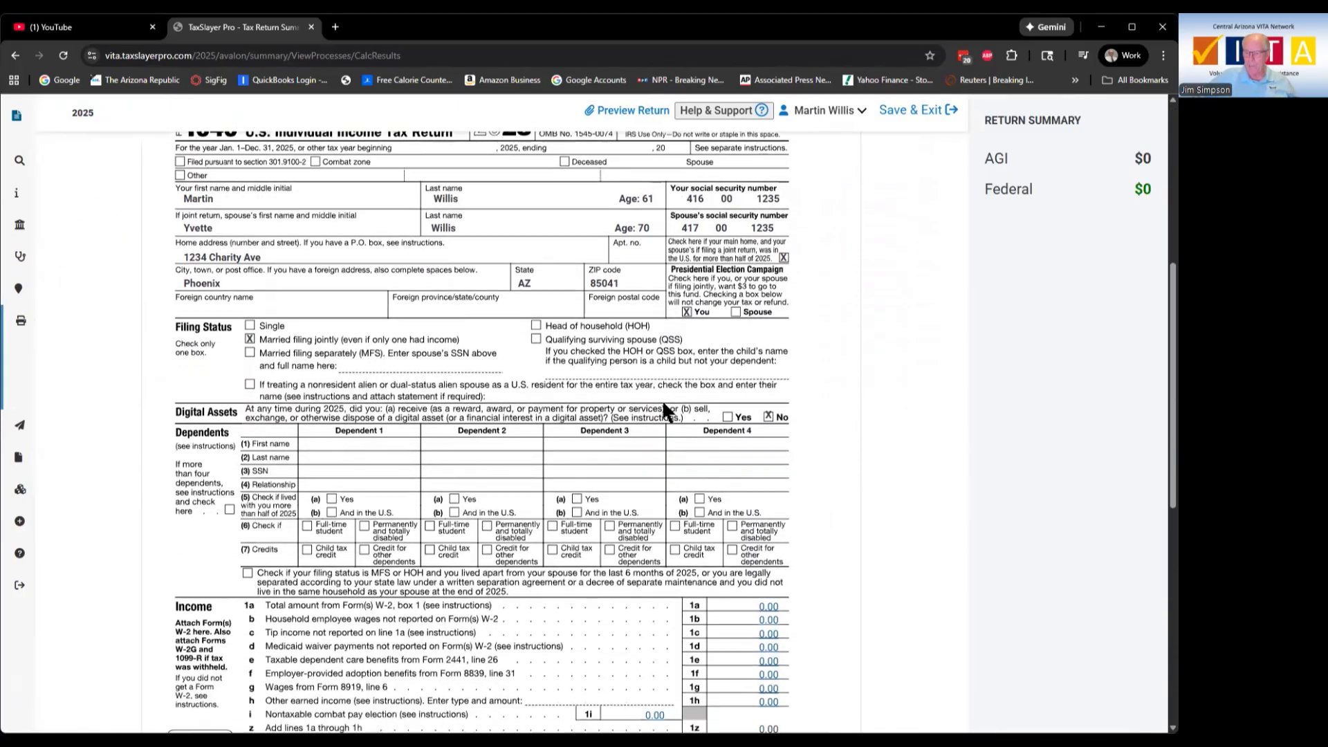
scroll(663, 404, "down", 5)
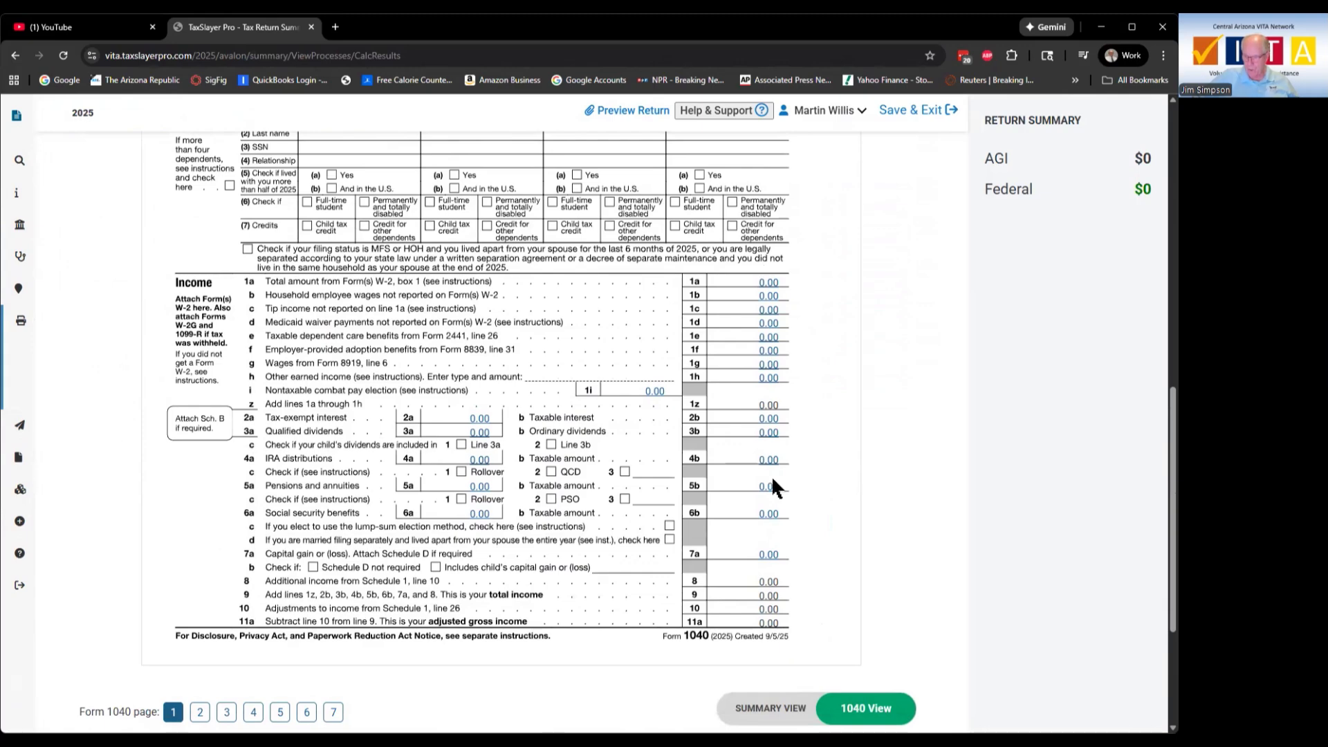
scroll(753, 477, "up", 7)
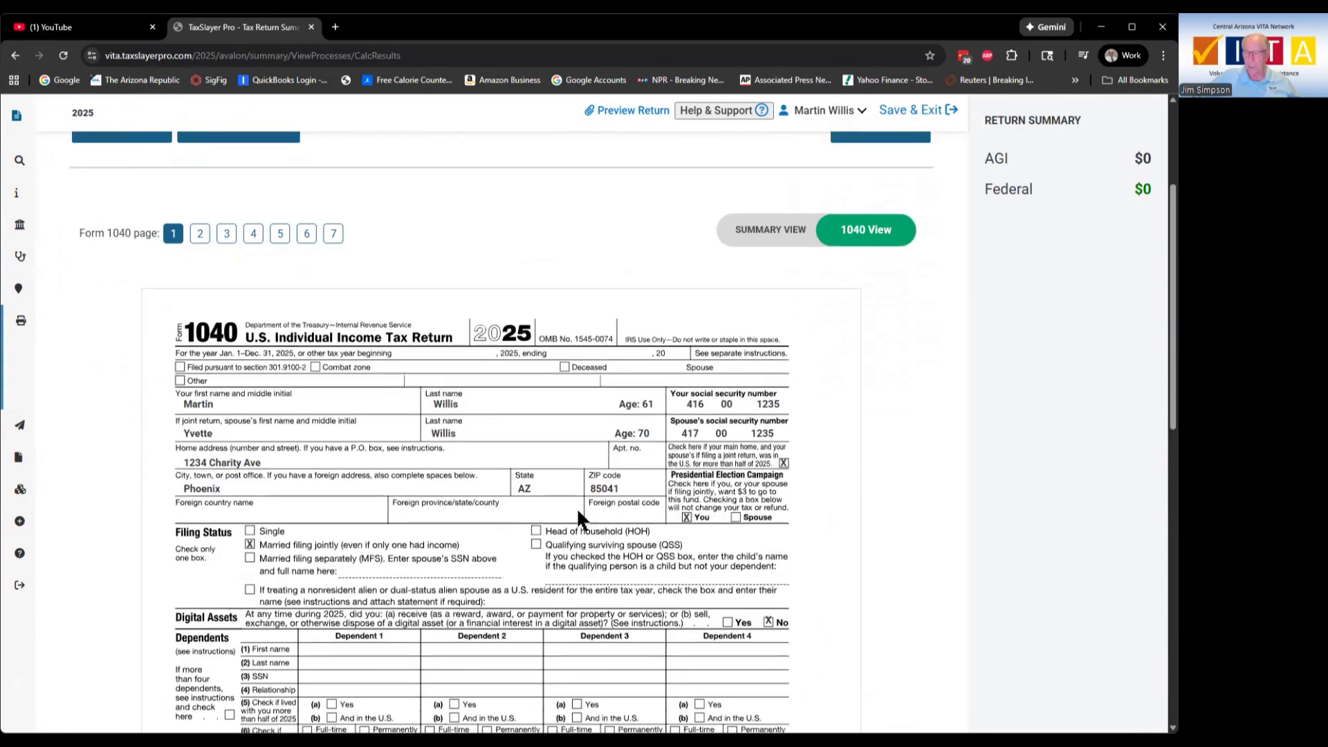
scroll(578, 513, "down", 2)
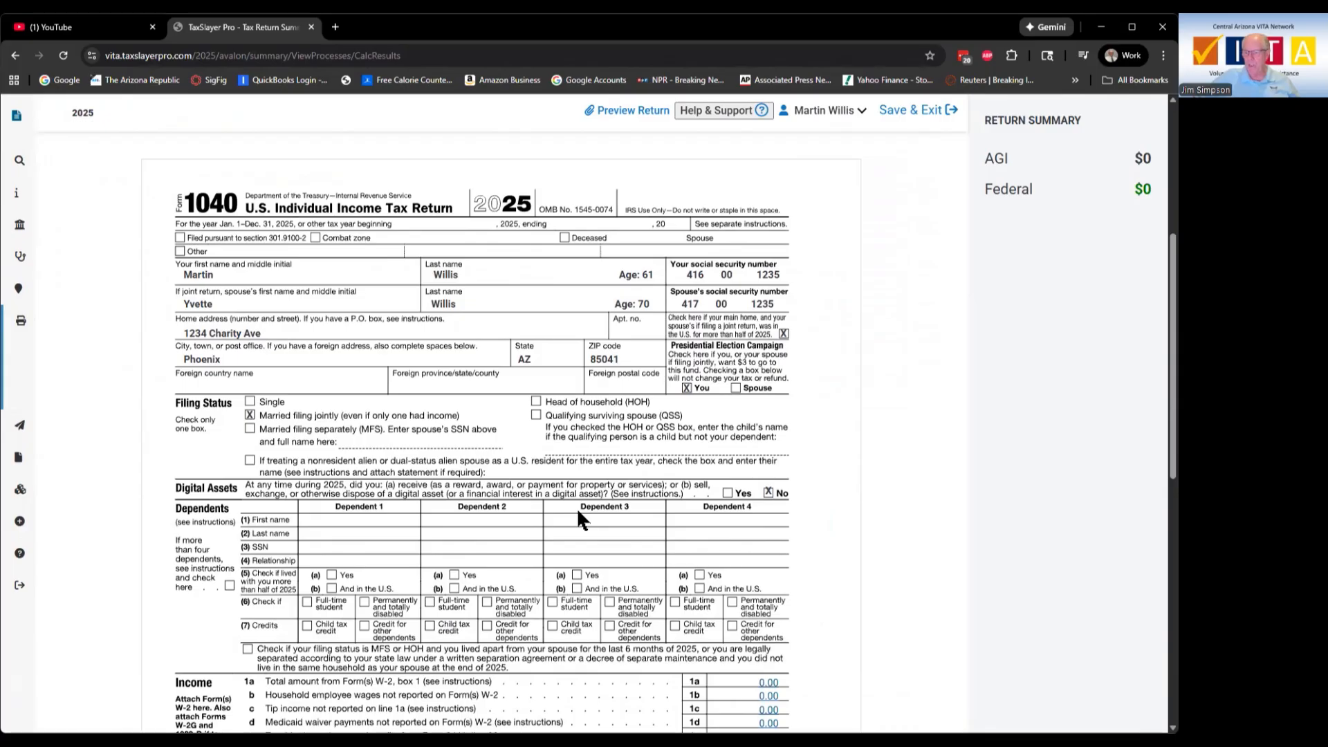
scroll(579, 512, "down", 2)
scroll(579, 513, "up", 5)
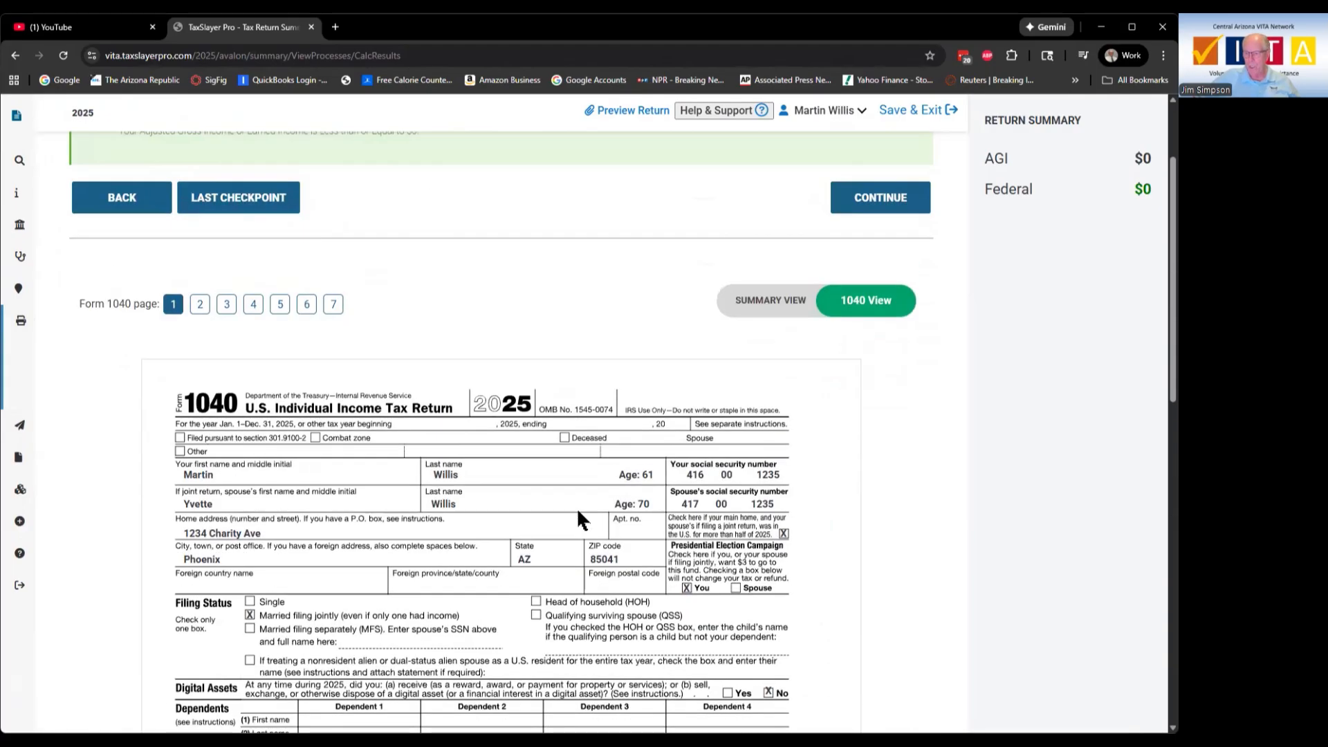
scroll(717, 257, "up", 2)
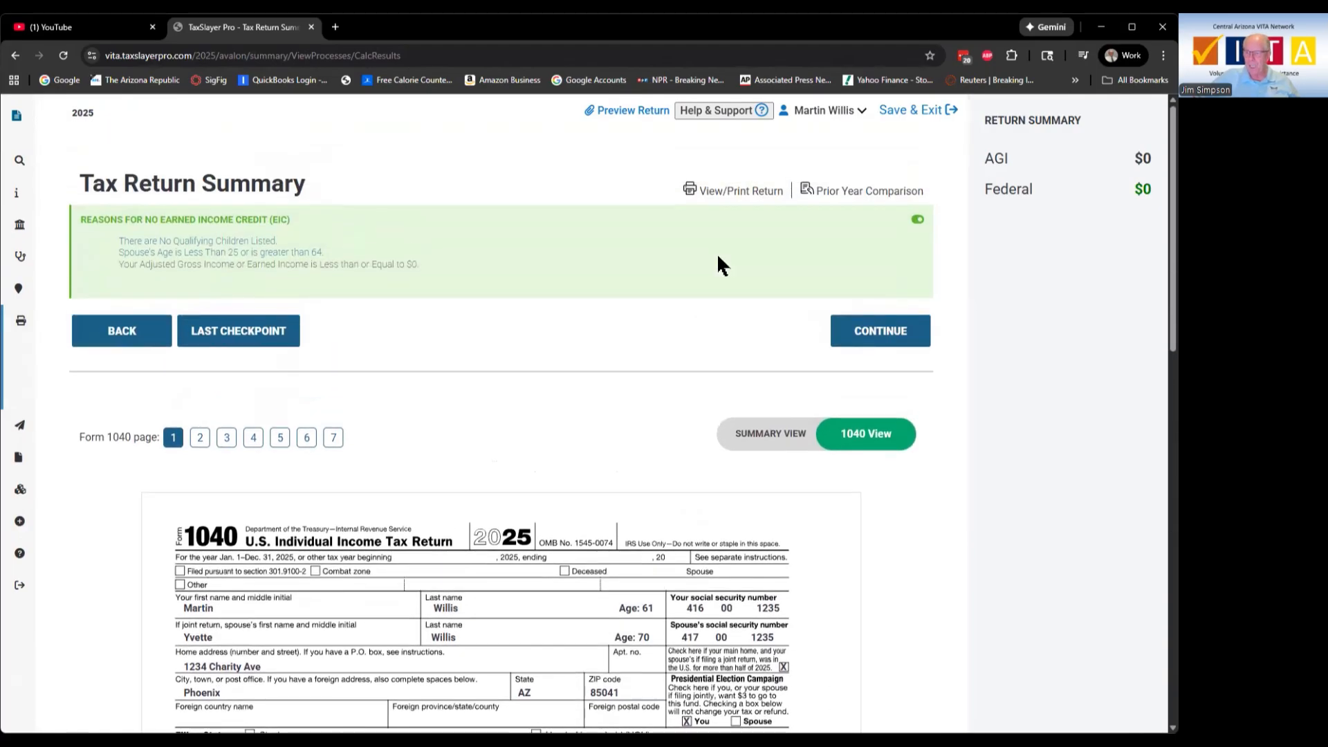
Step: Generate the printable return PDF and zoom it to 150%
left_click(766, 197)
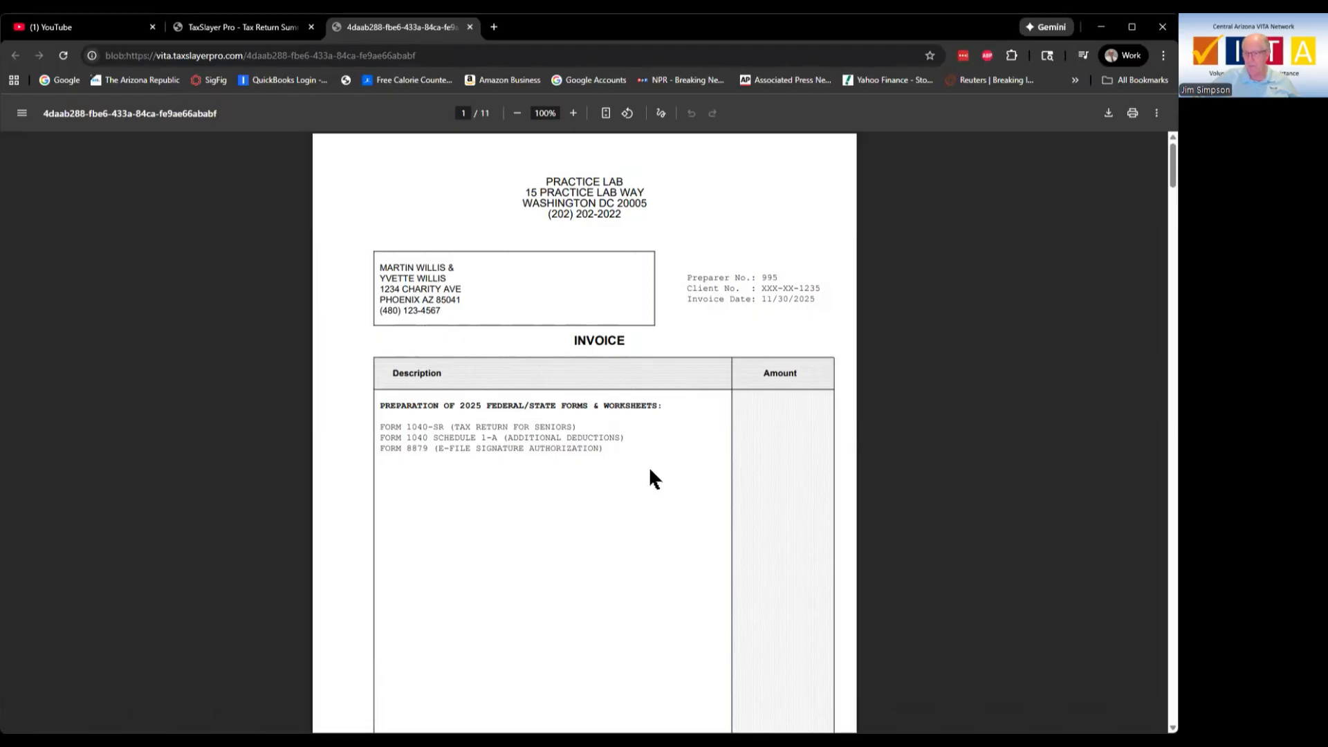
left_click(573, 113)
left_click(572, 113)
left_click(572, 112)
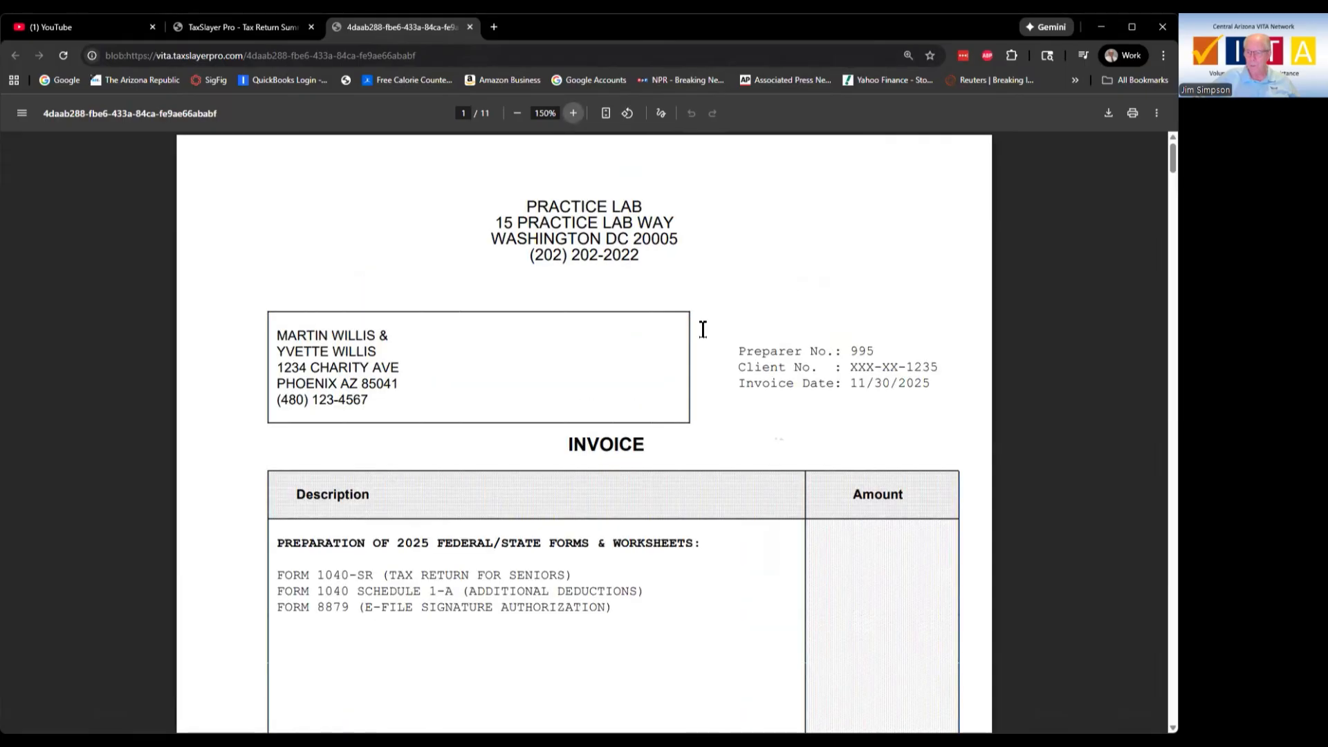
Step: Review the opening pages of the PDF, highlighting the taxpayer's Social Security number
scroll(837, 400, "down", 3)
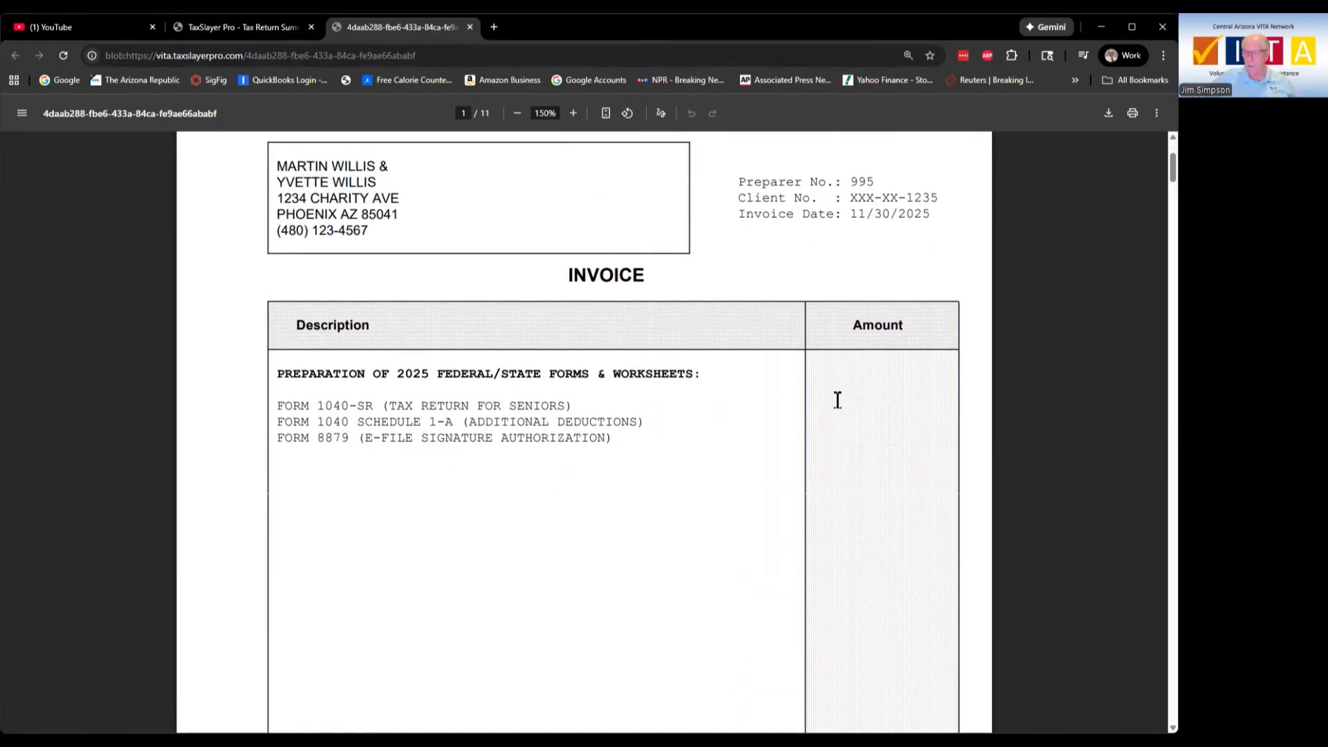
scroll(836, 400, "down", 13)
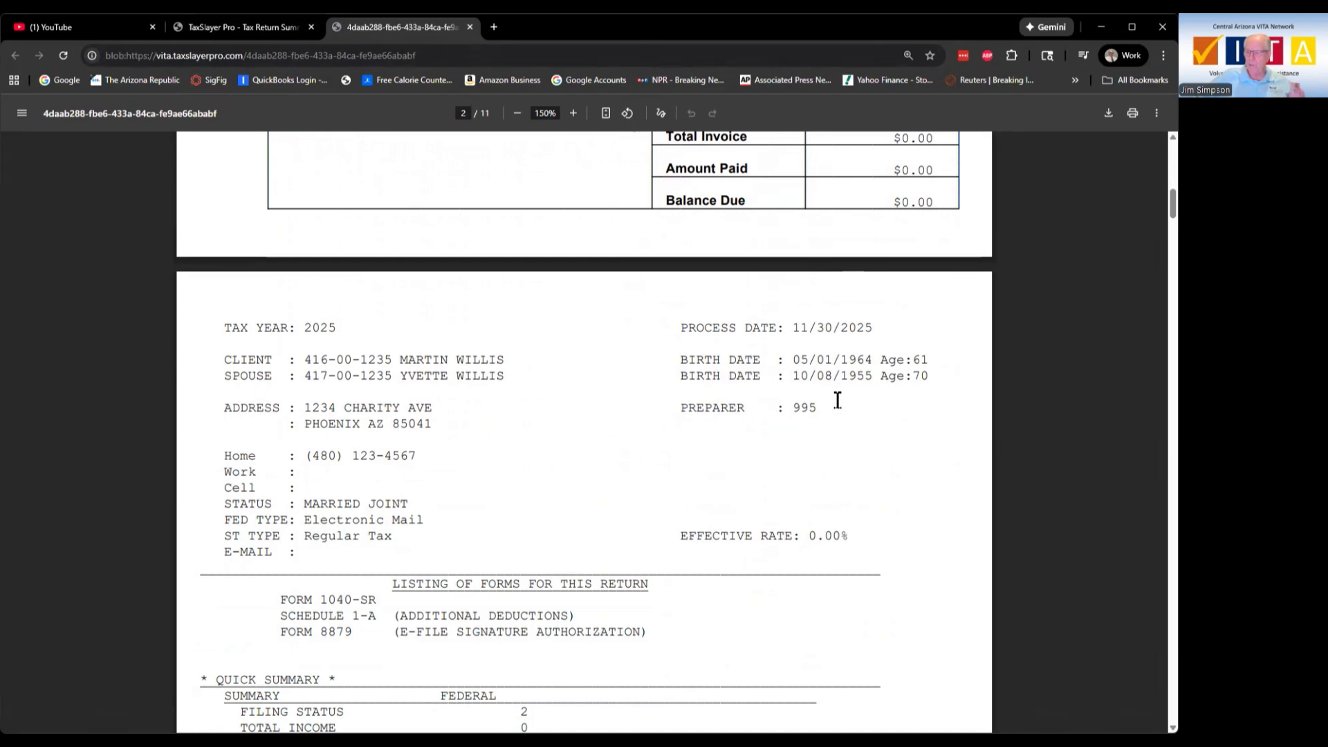
scroll(837, 400, "down", 1)
scroll(837, 400, "down", 3)
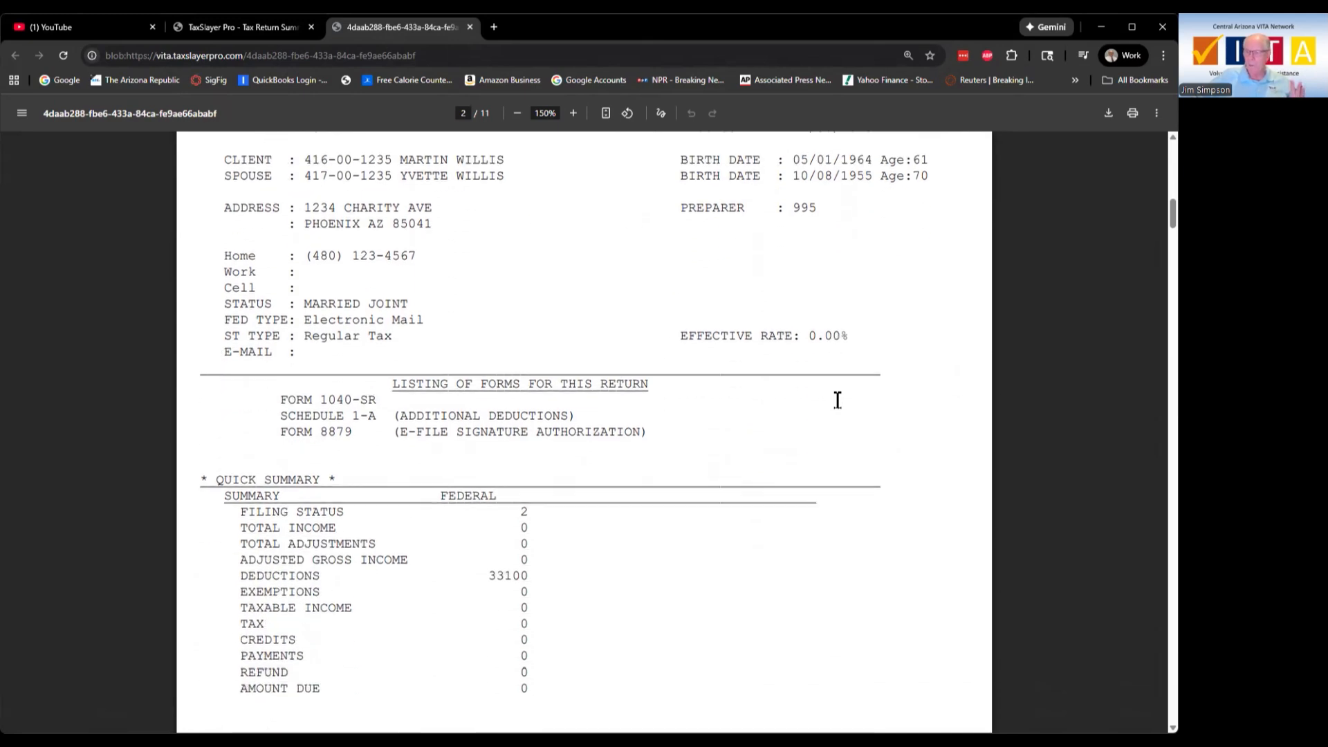
left_click_drag(793, 157, 873, 158)
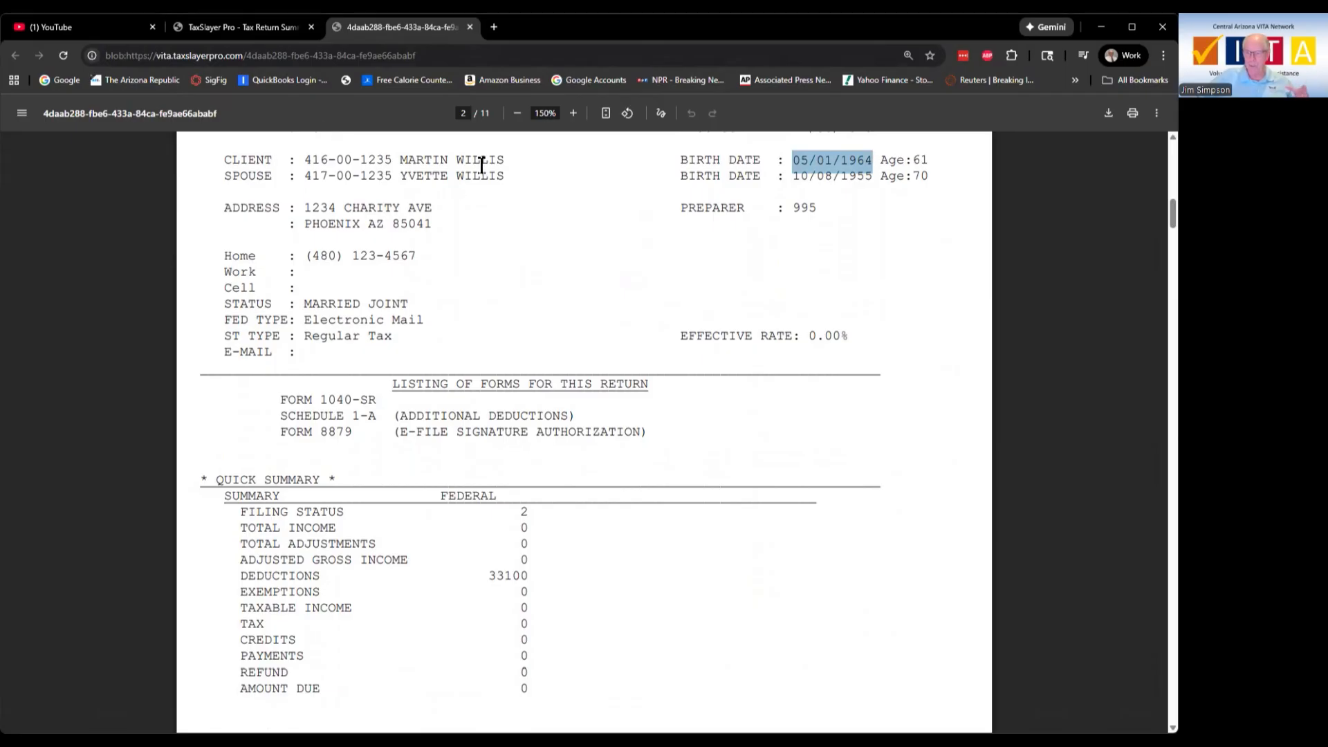
left_click_drag(306, 157, 382, 155)
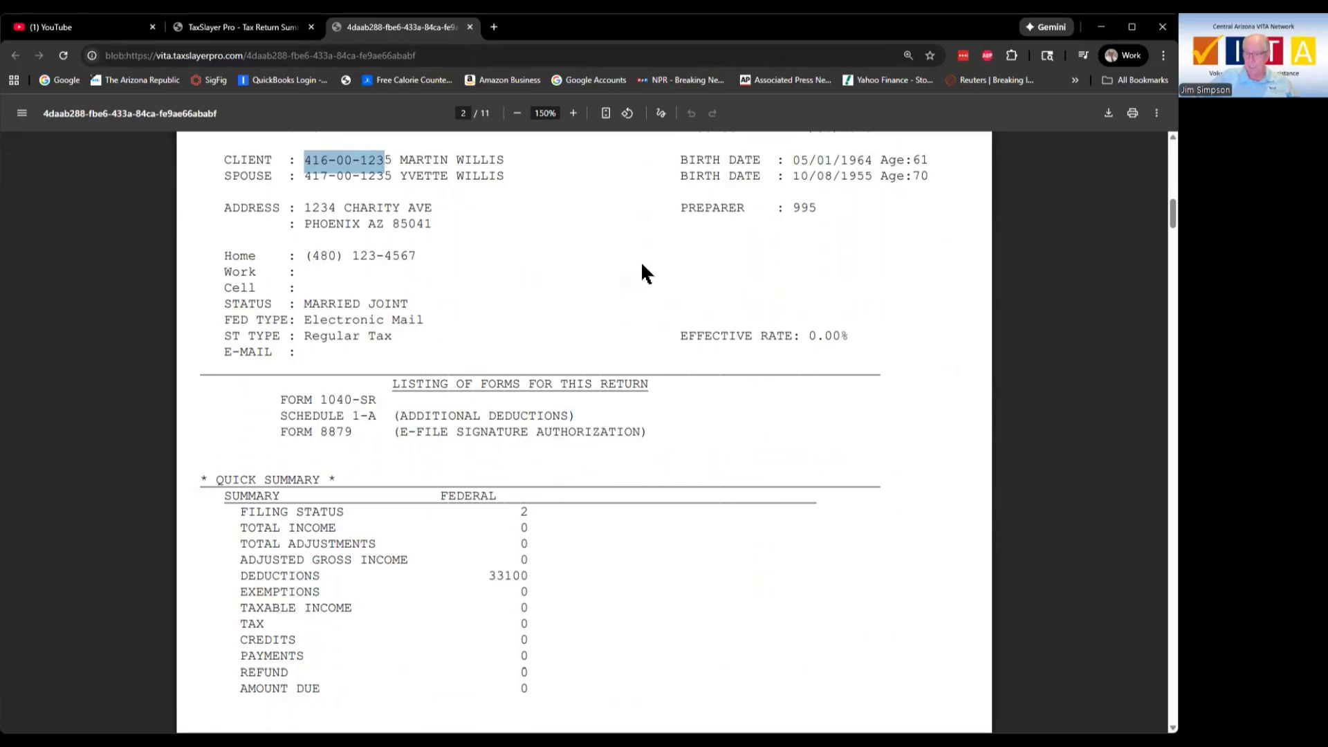
scroll(642, 266, "down", 1)
scroll(642, 265, "down", 10)
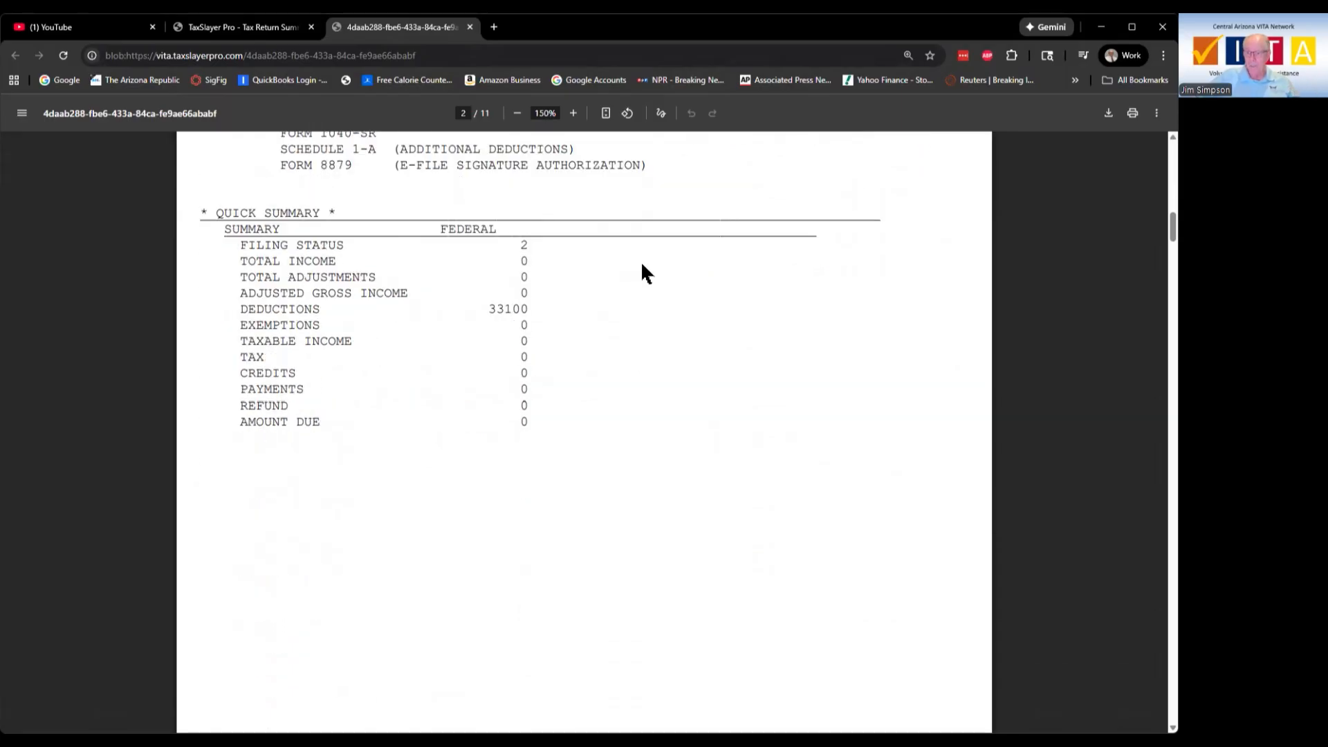
scroll(642, 265, "up", 12)
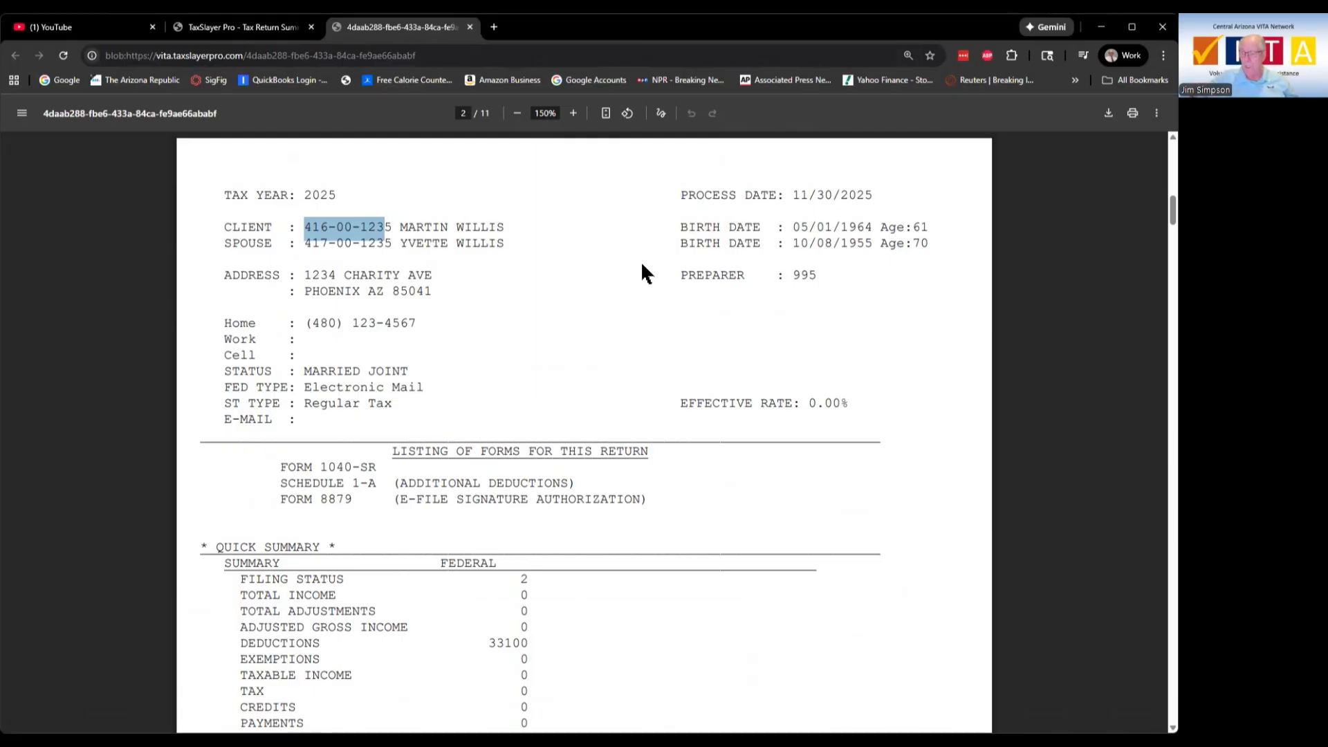
Step: Read through the remaining pages, including Form 8879 and Form 1040-SR
scroll(658, 313, "down", 10)
scroll(658, 315, "down", 5)
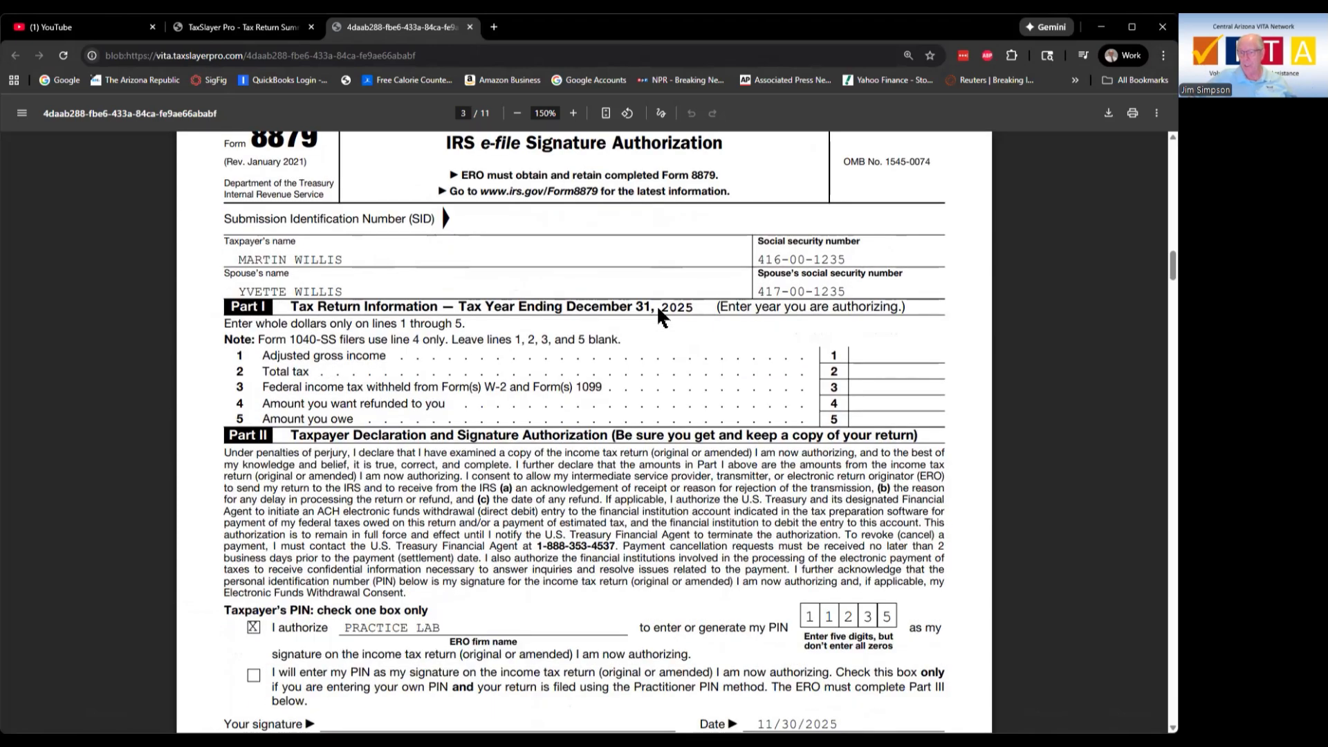
scroll(658, 313, "down", 4)
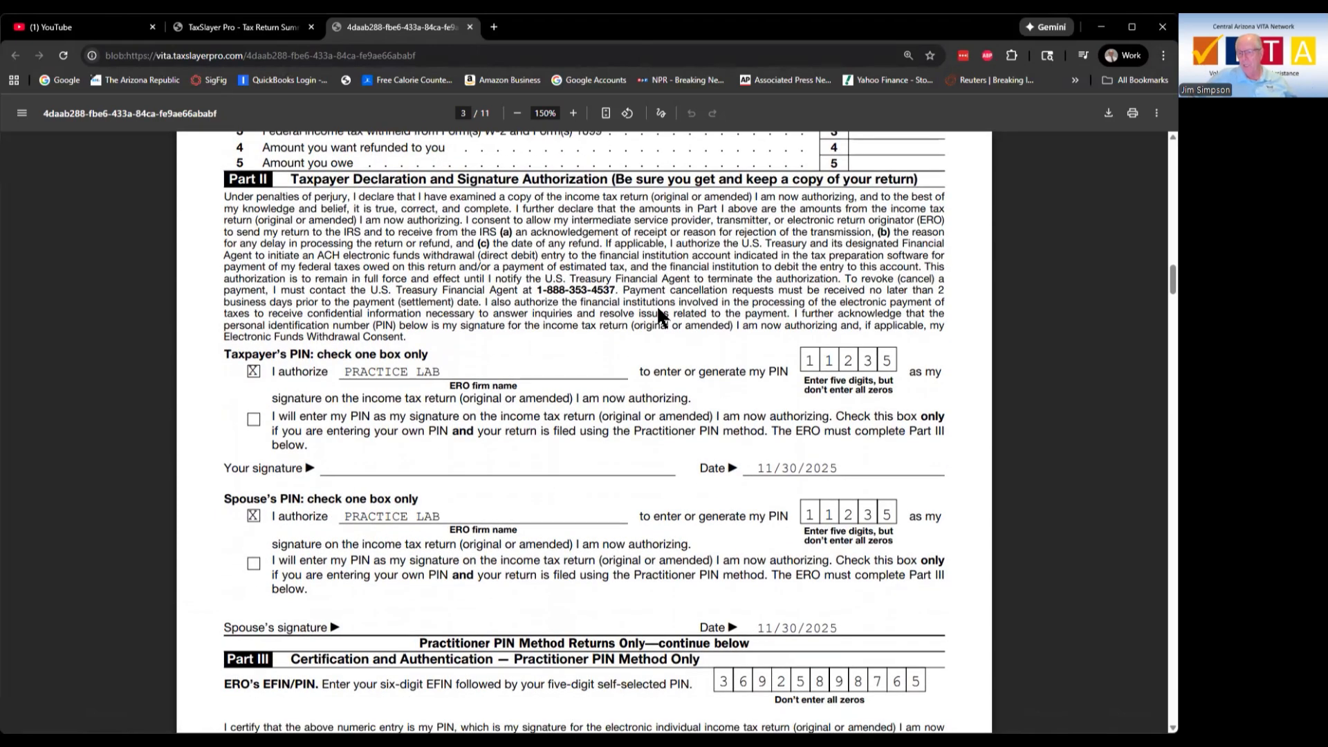
scroll(658, 315, "down", 6)
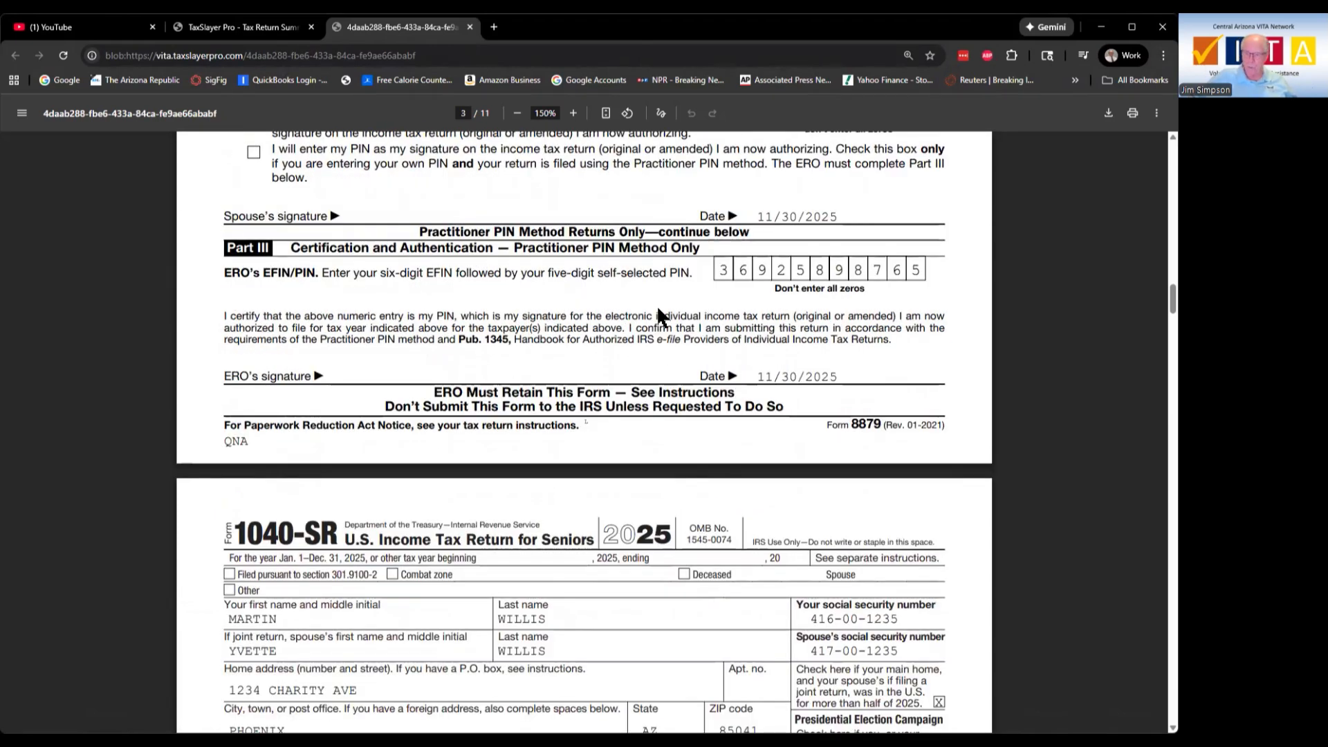
scroll(658, 315, "down", 4)
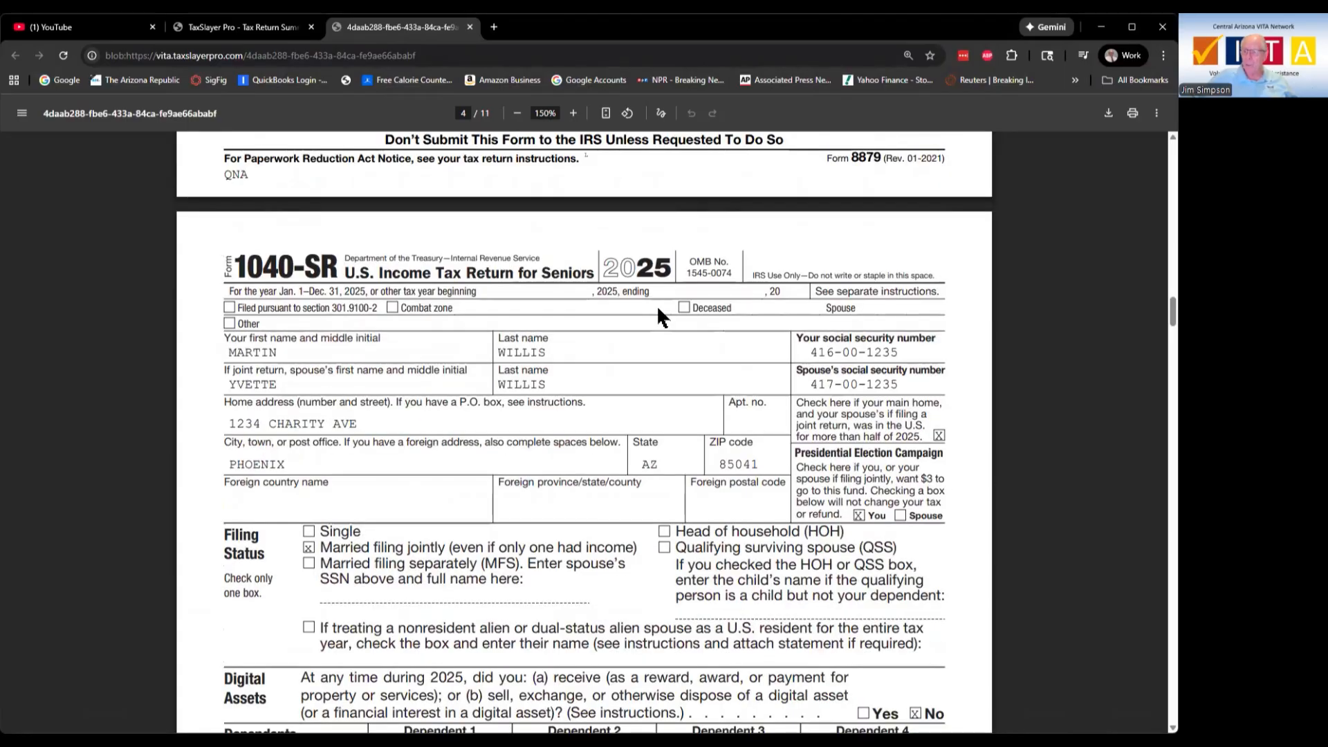
scroll(661, 316, "down", 1)
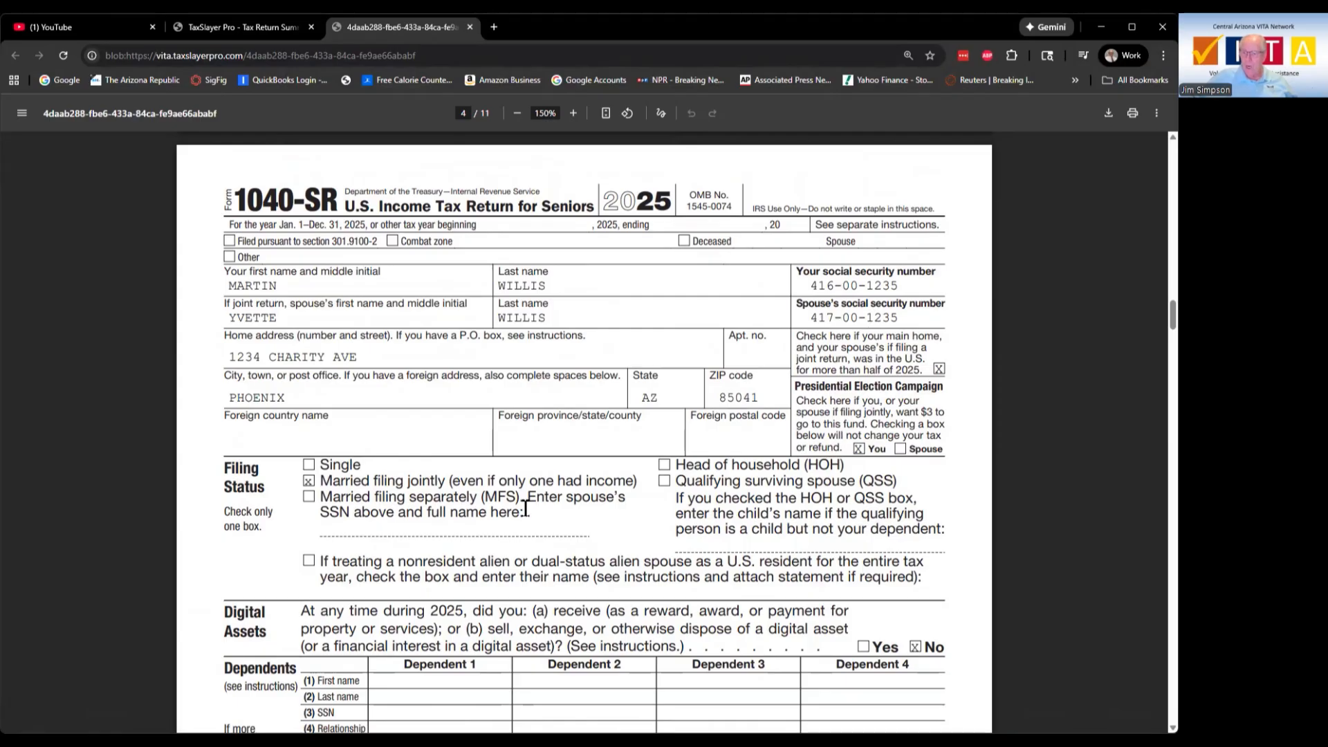
scroll(526, 511, "down", 1)
scroll(488, 526, "down", 2)
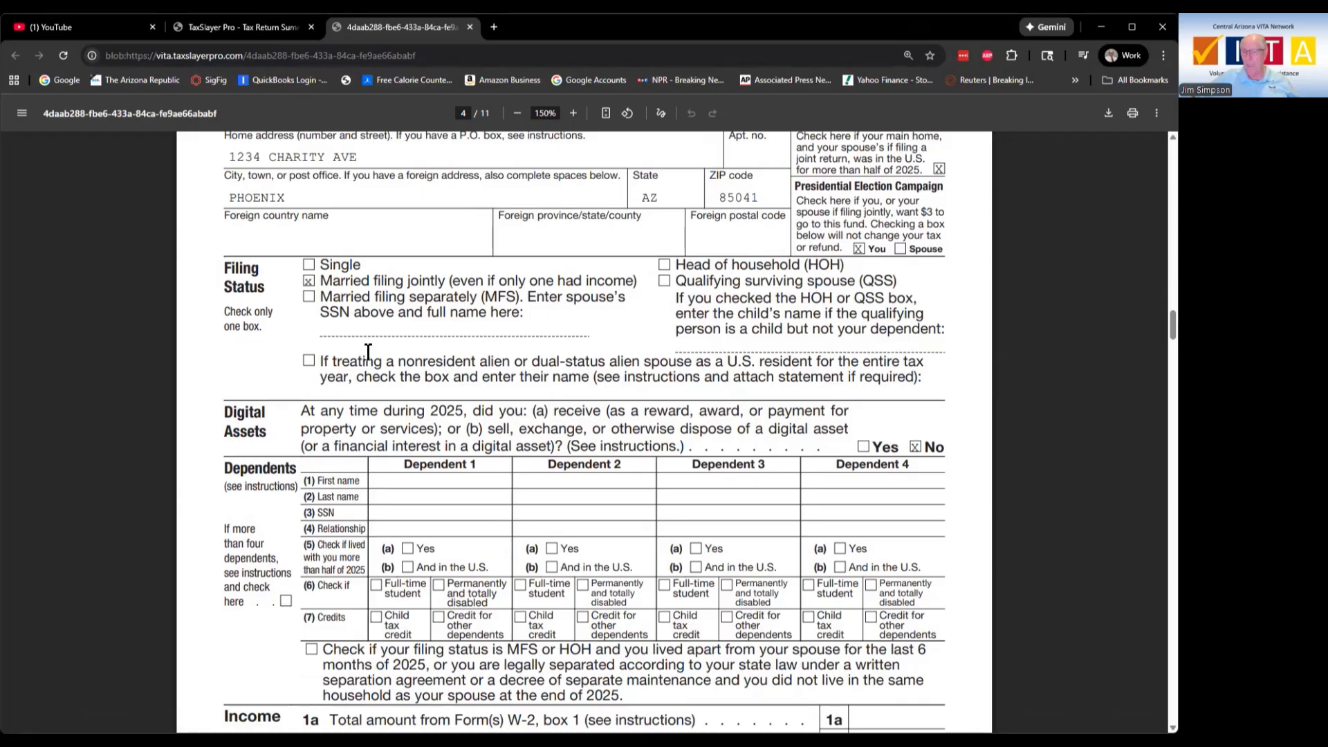
Step: Close the PDF tab and start the e-file process from the sidebar
left_click(470, 28)
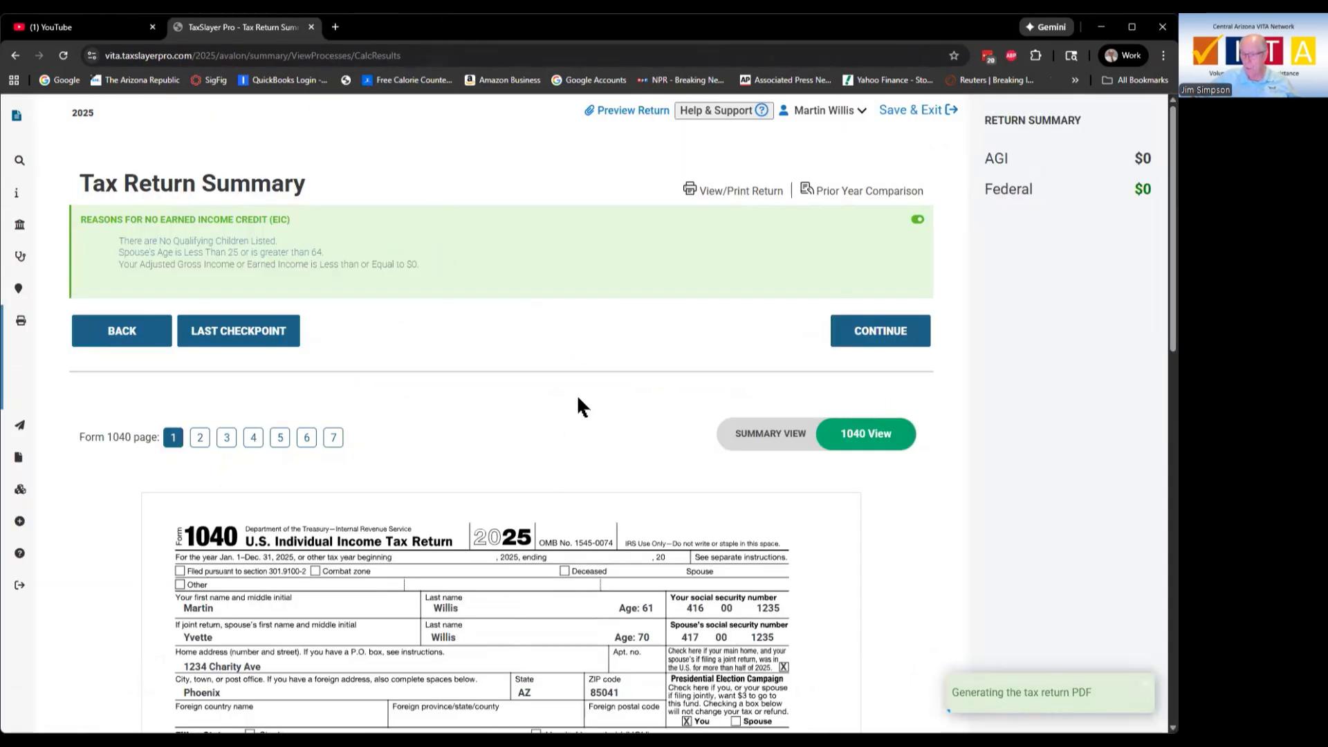
scroll(578, 398, "down", 5)
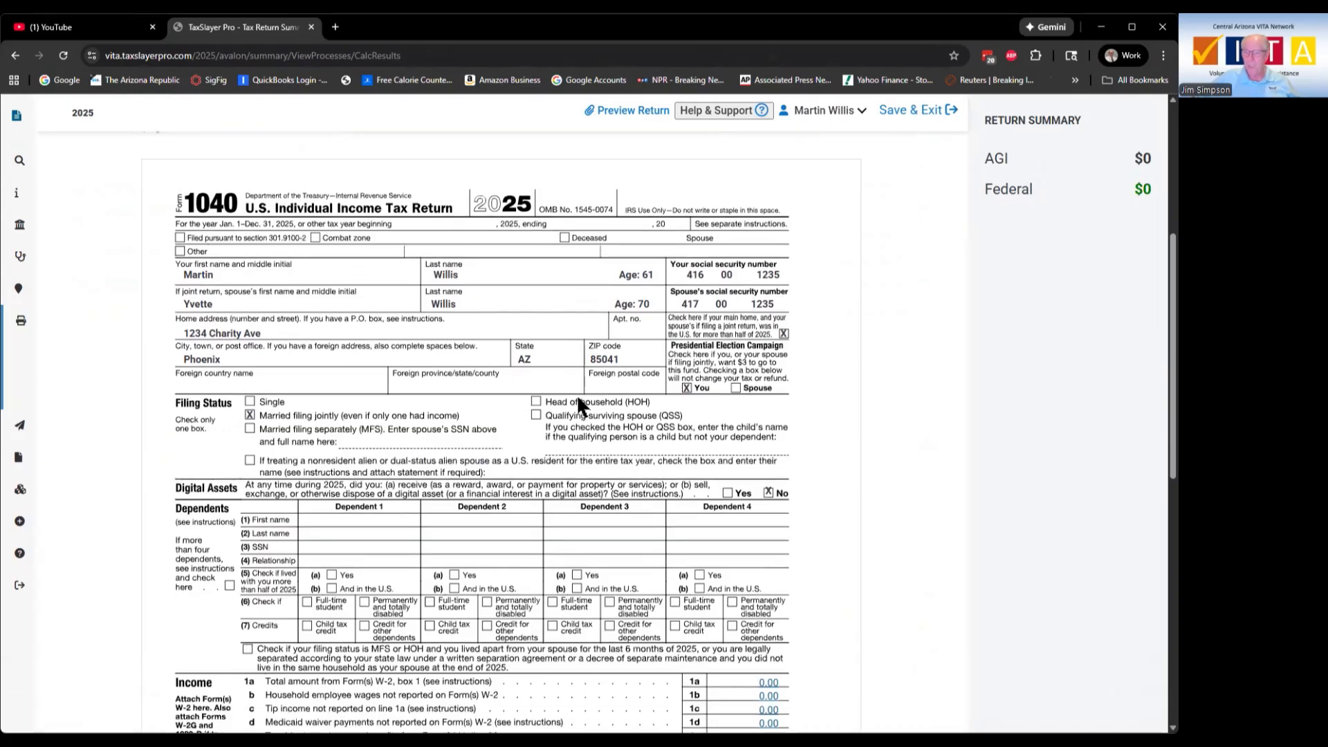
mouse_move(9, 273)
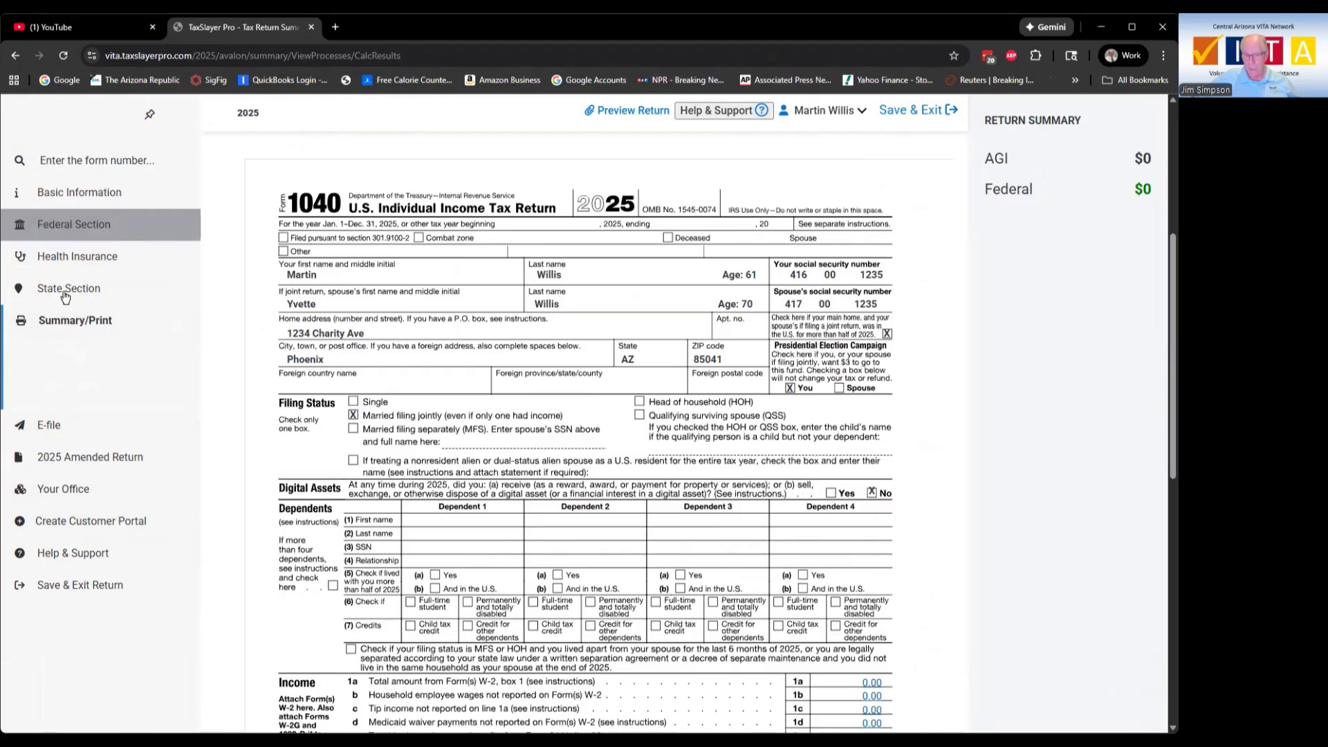
left_click(51, 422)
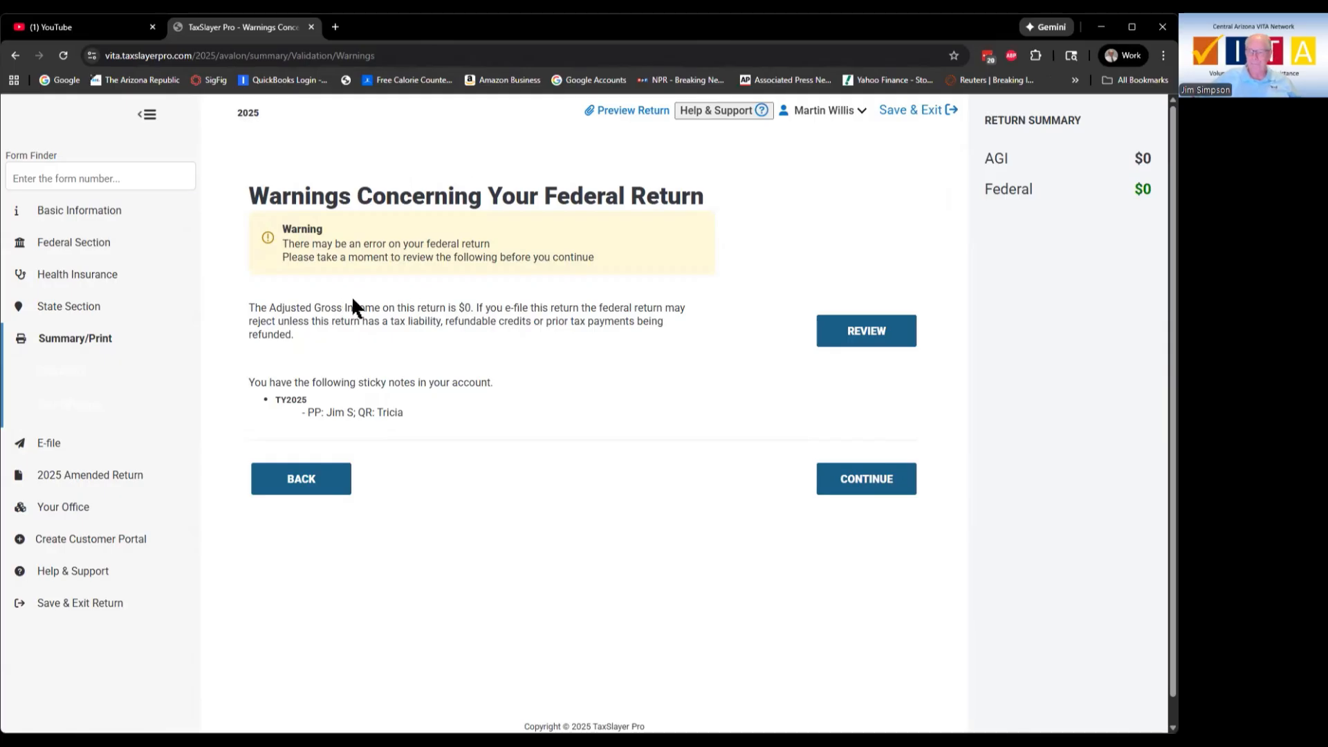
Step: Note the $0 adjusted gross income warning and continue past it
left_click_drag(460, 304, 470, 303)
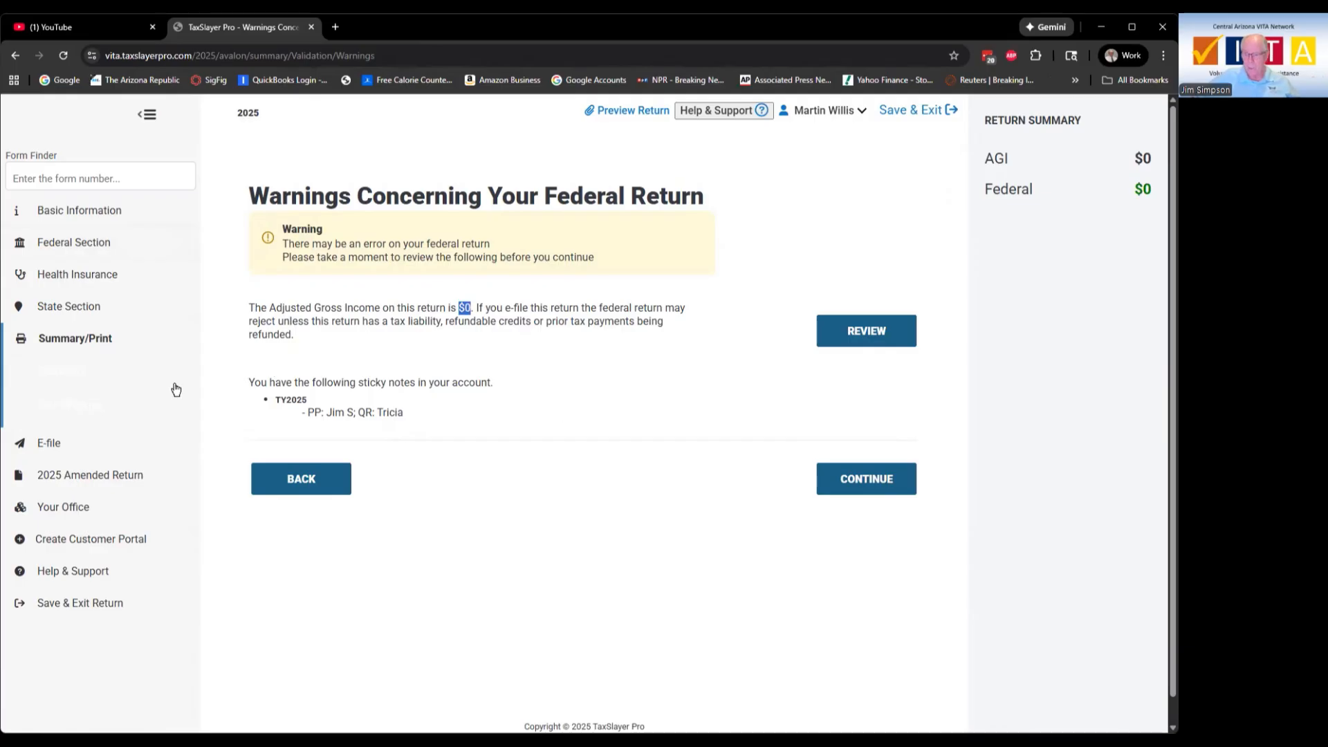
left_click(872, 484)
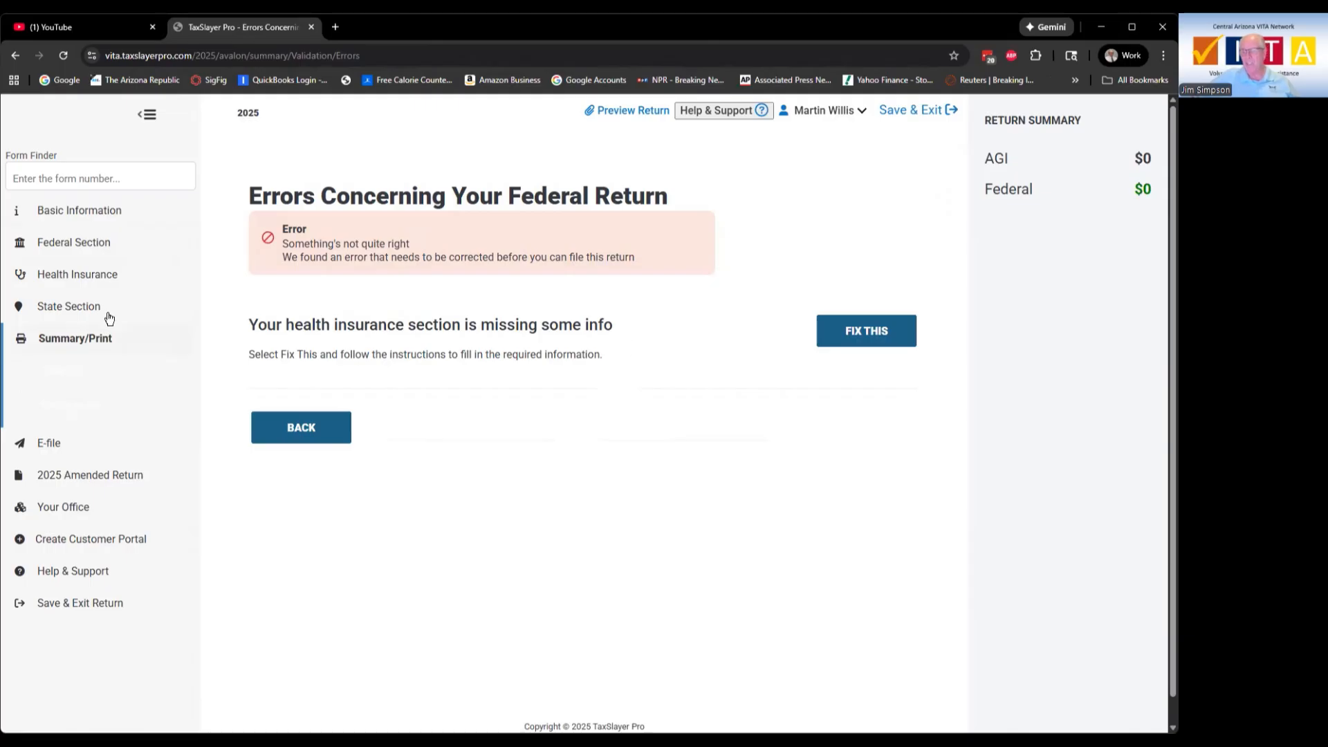
Step: Open the Health Insurance section to supply the missing coverage information
left_click(100, 277)
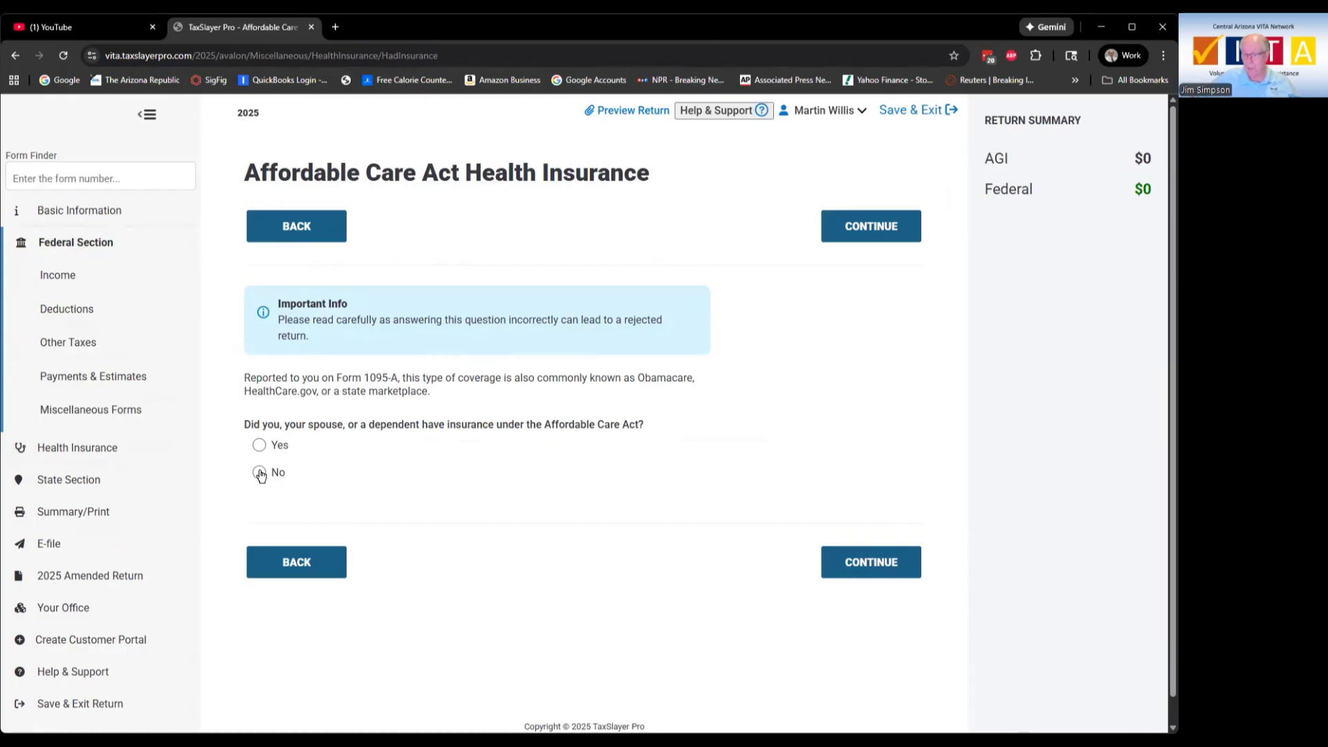
Step: Leave the Marketplace coverage answer at No, return to E-file, and continue past the $0 AGI warning
left_click(860, 557)
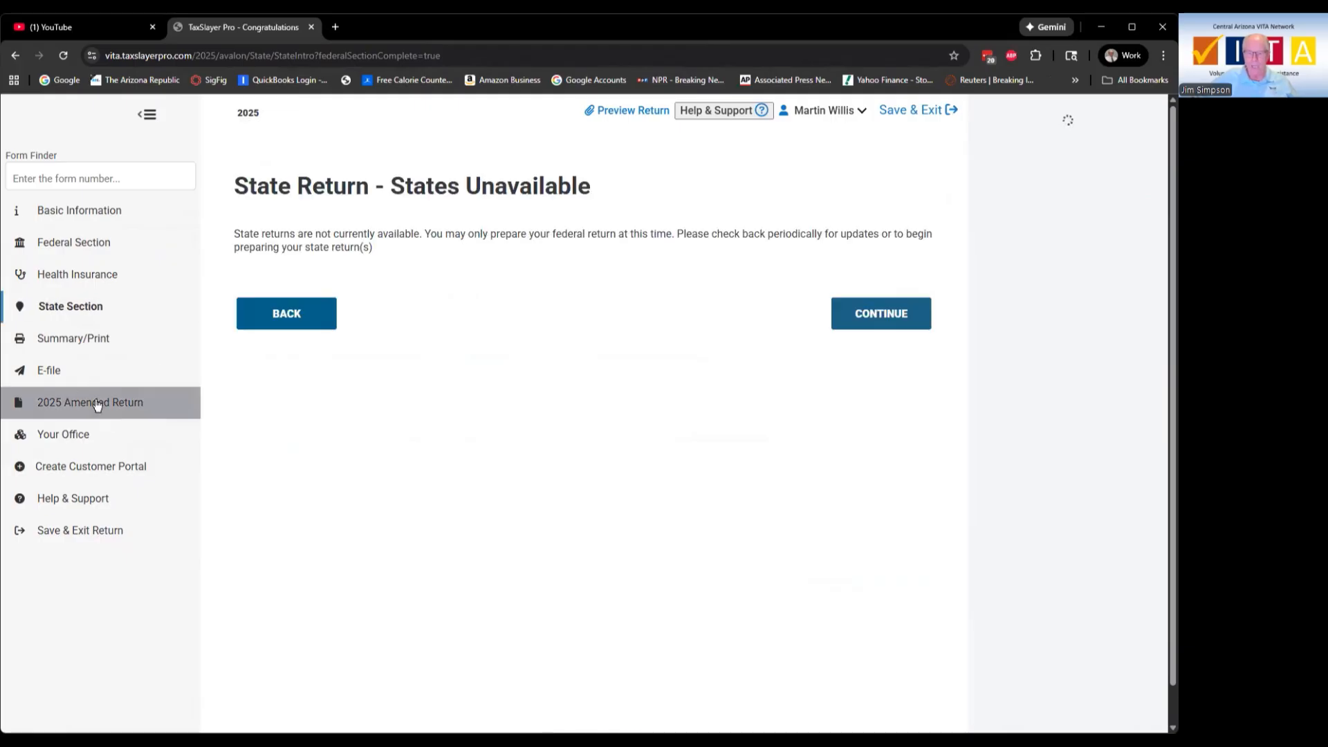
left_click(56, 371)
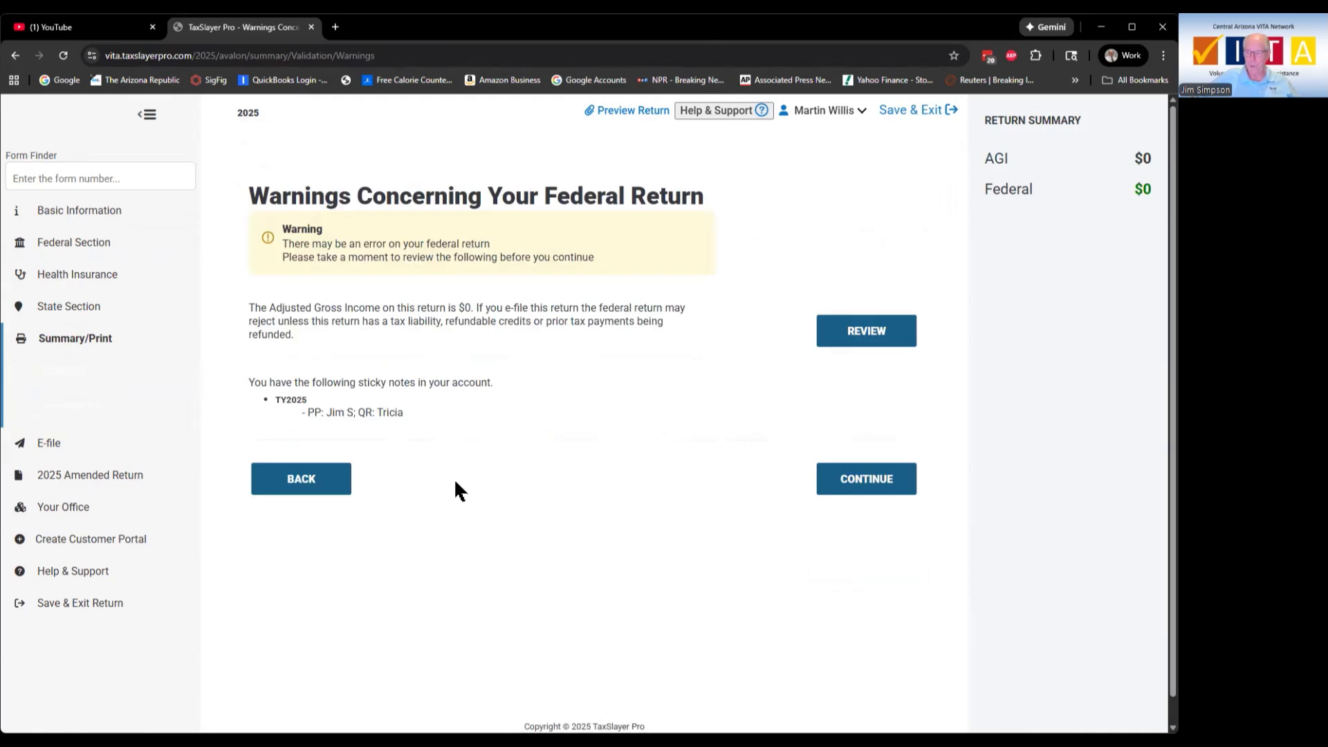
left_click(865, 480)
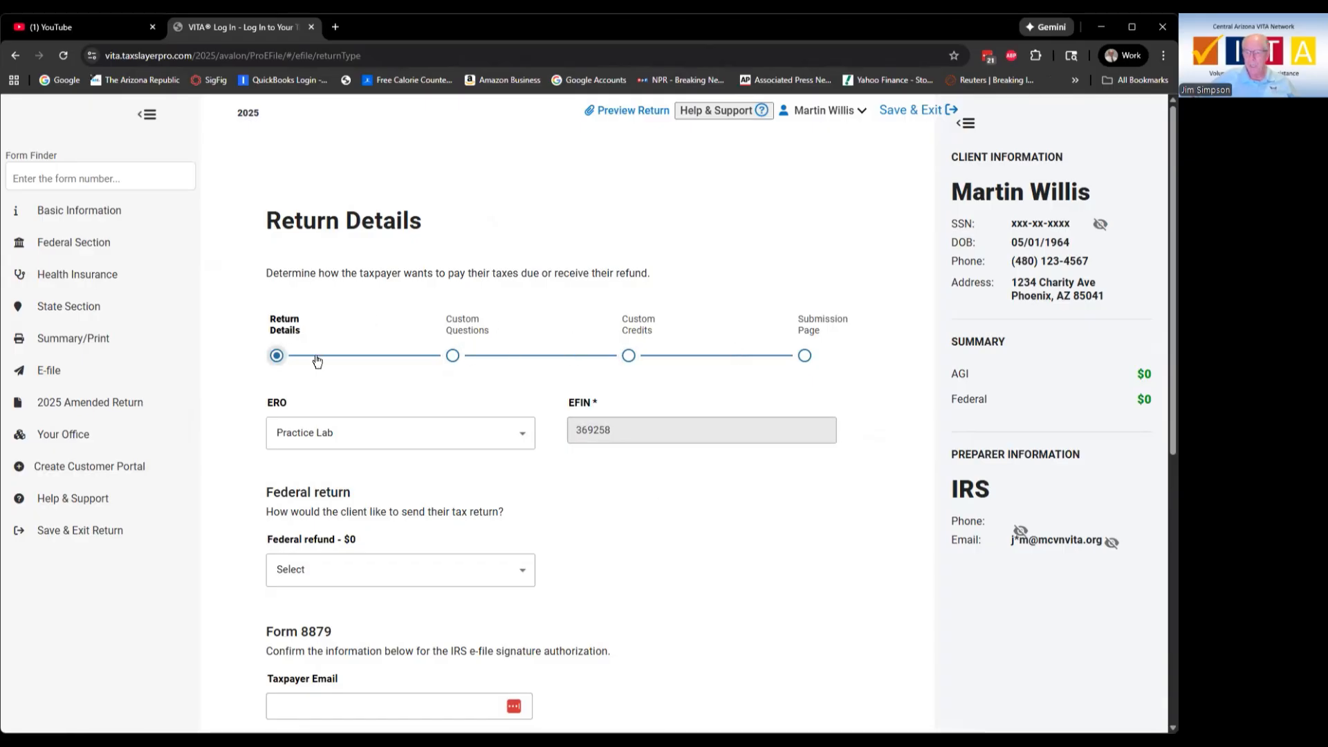
Step: Set the federal return method to E-file: Mail Payment and save the Return Details
scroll(762, 517, "down", 2)
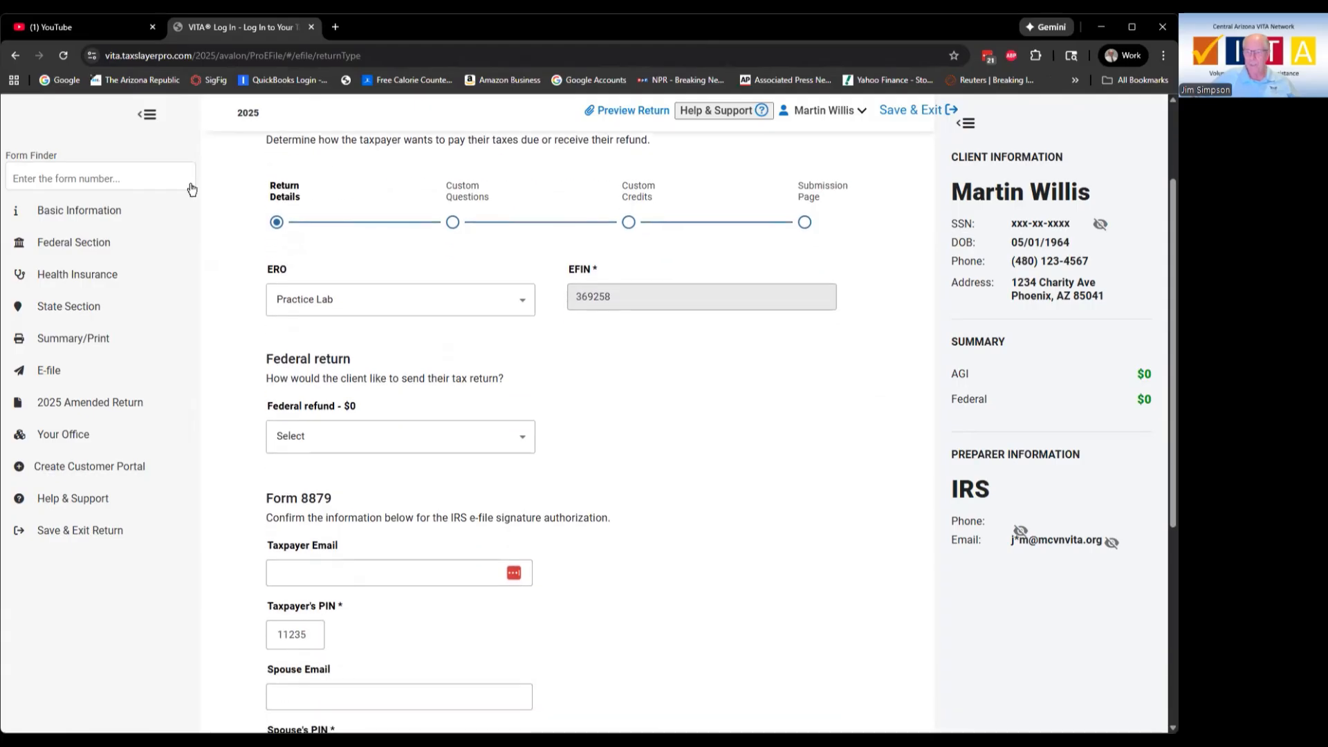
left_click(363, 431)
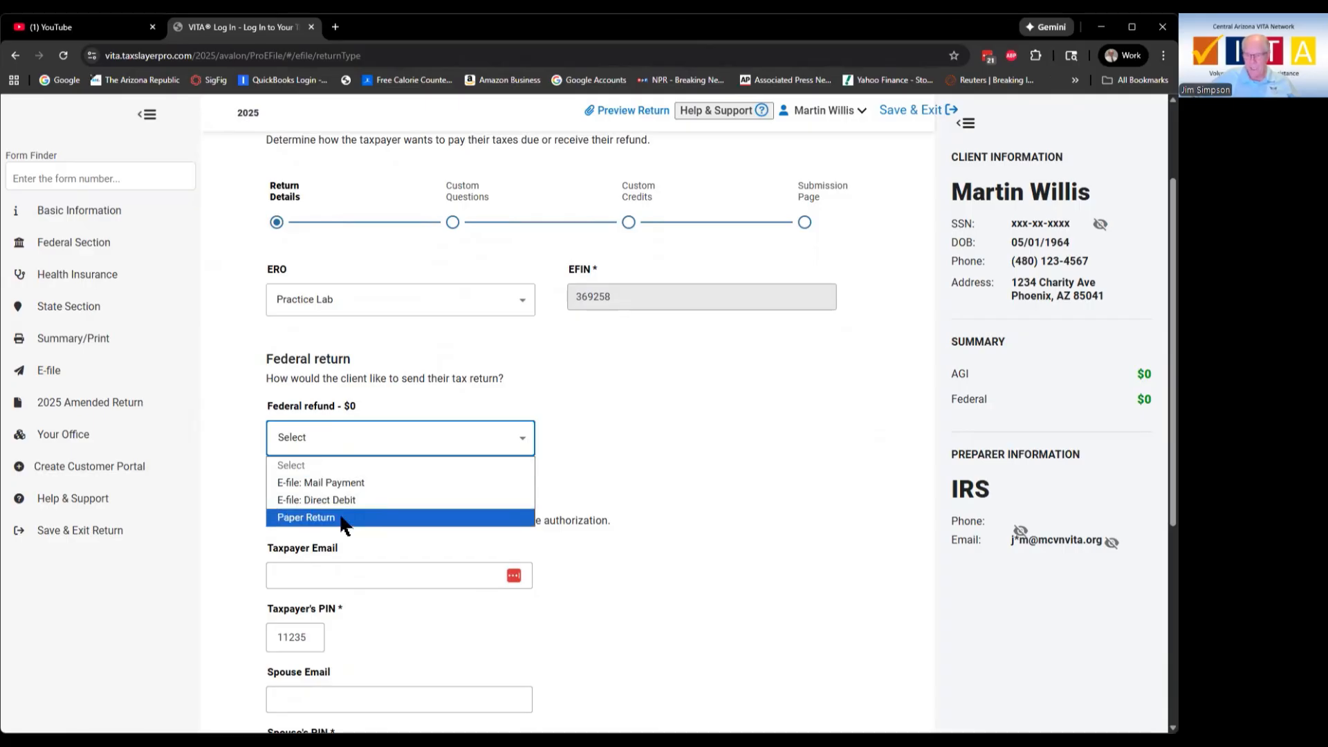
left_click(345, 482)
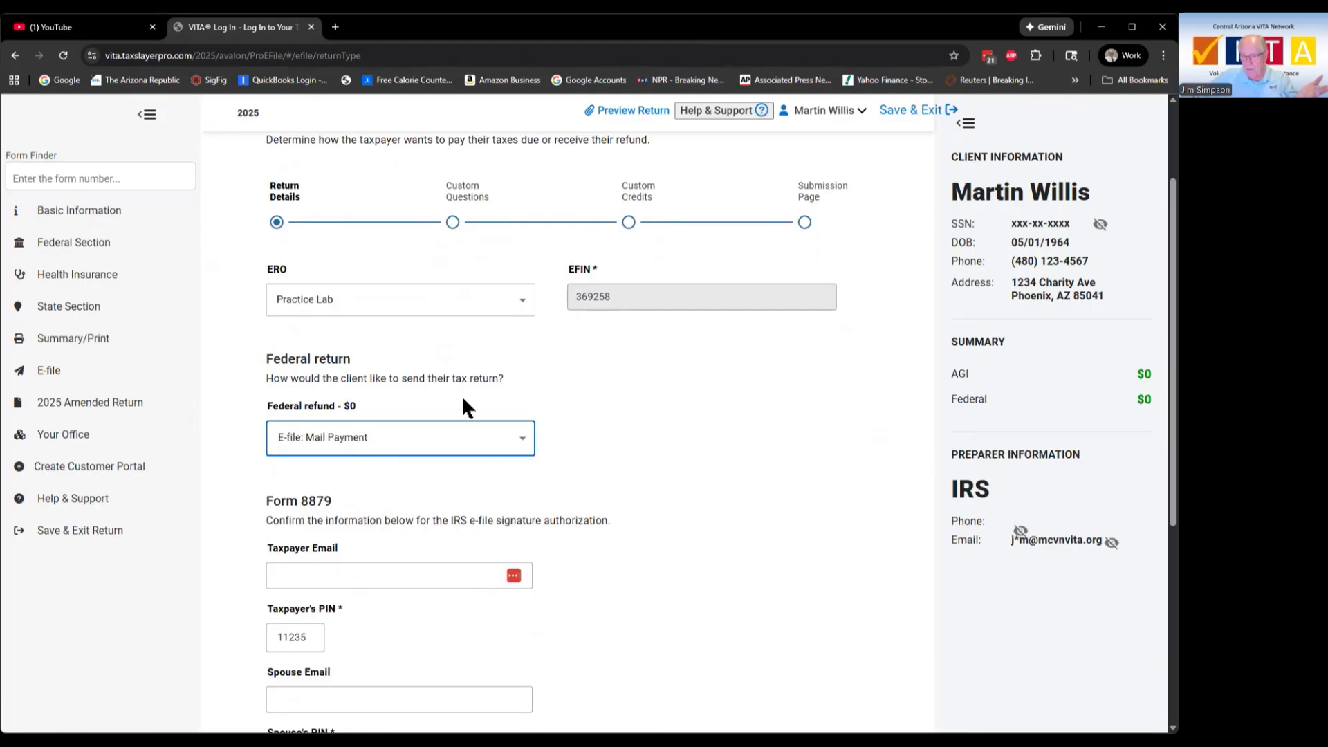
left_click(387, 437)
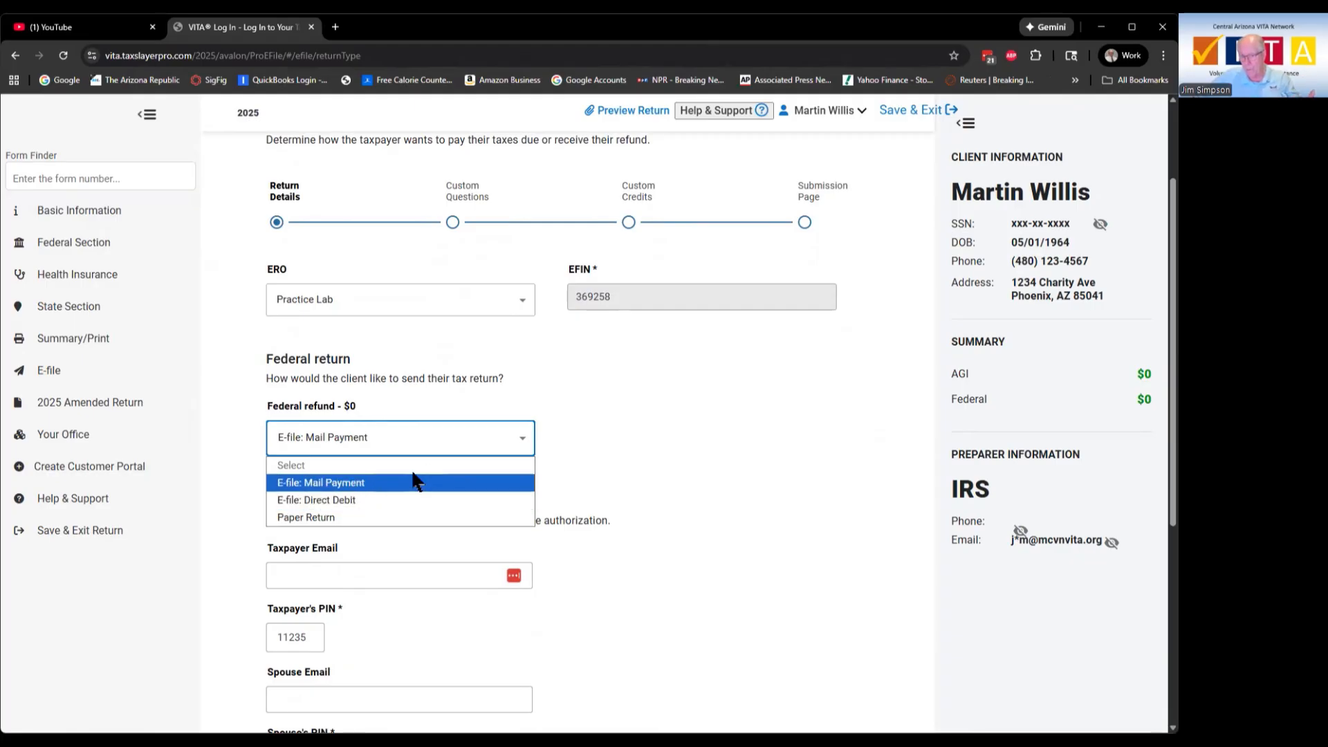
left_click(623, 421)
scroll(625, 418, "down", 3)
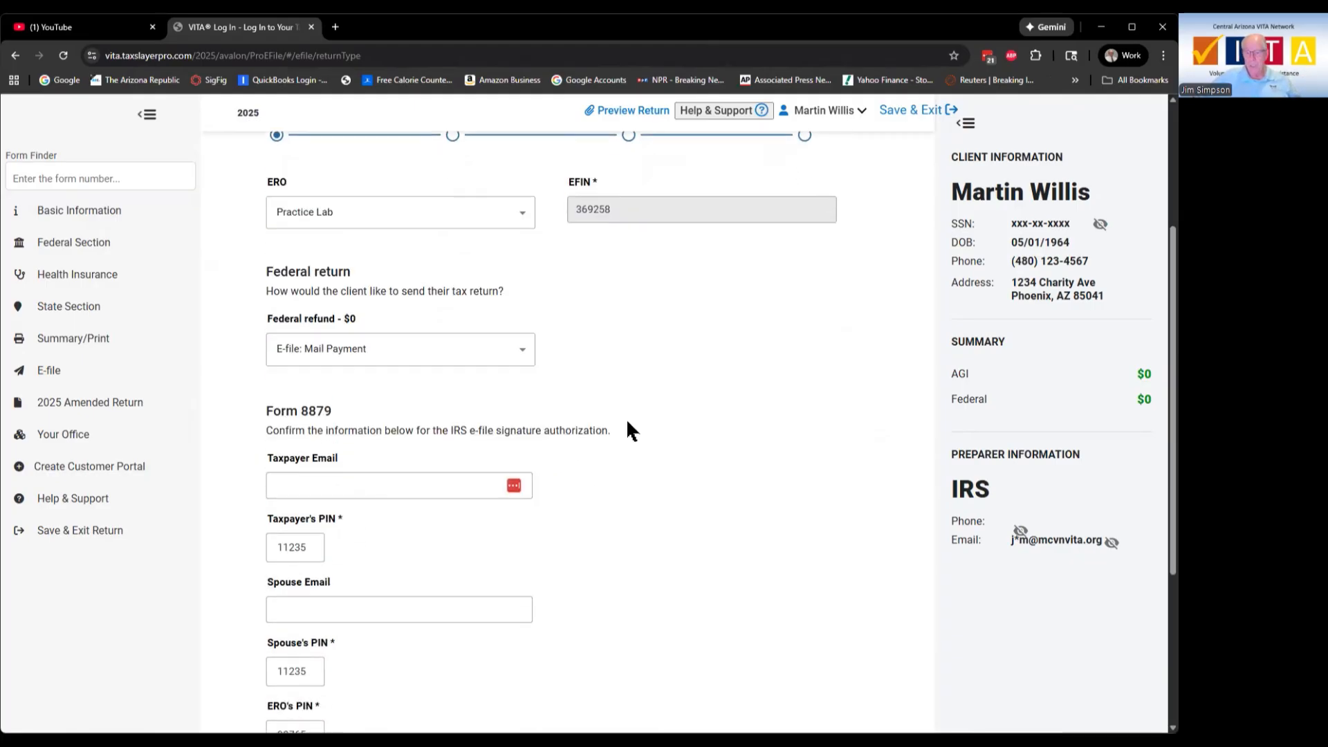
scroll(625, 418, "down", 3)
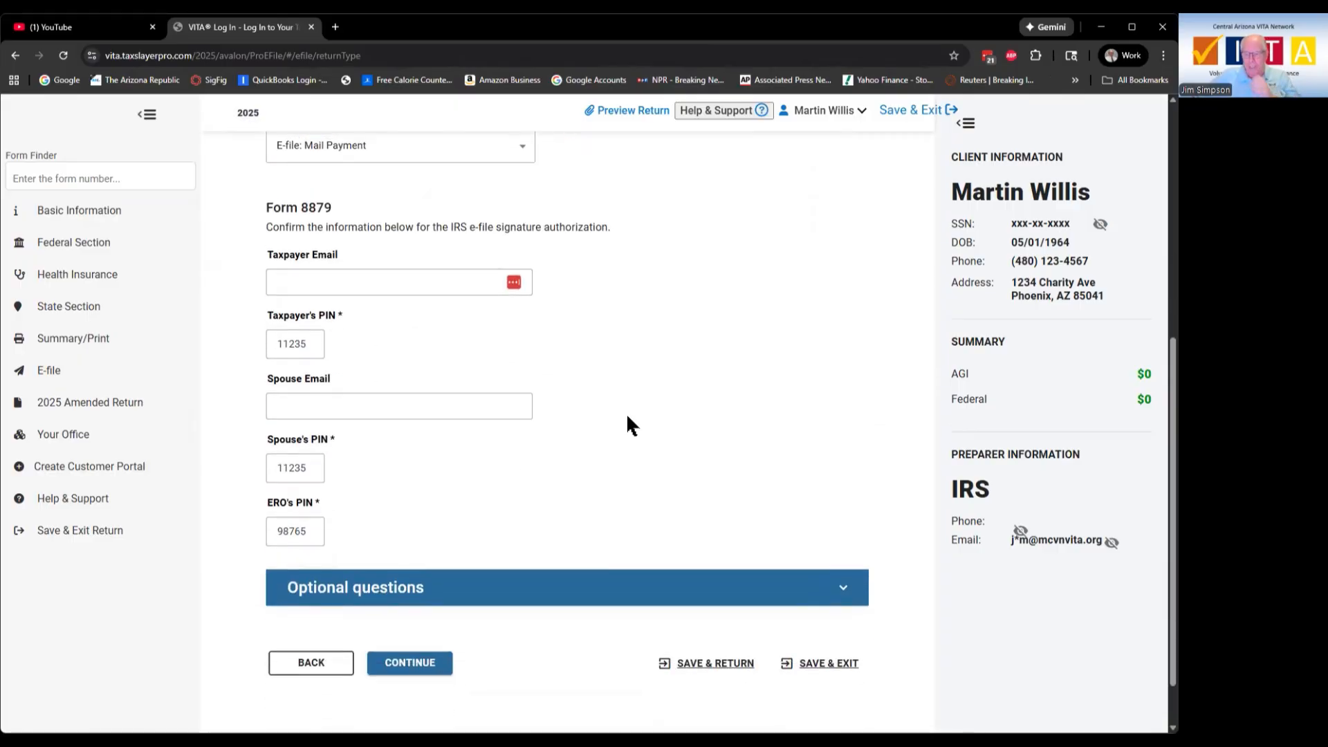
left_click(391, 601)
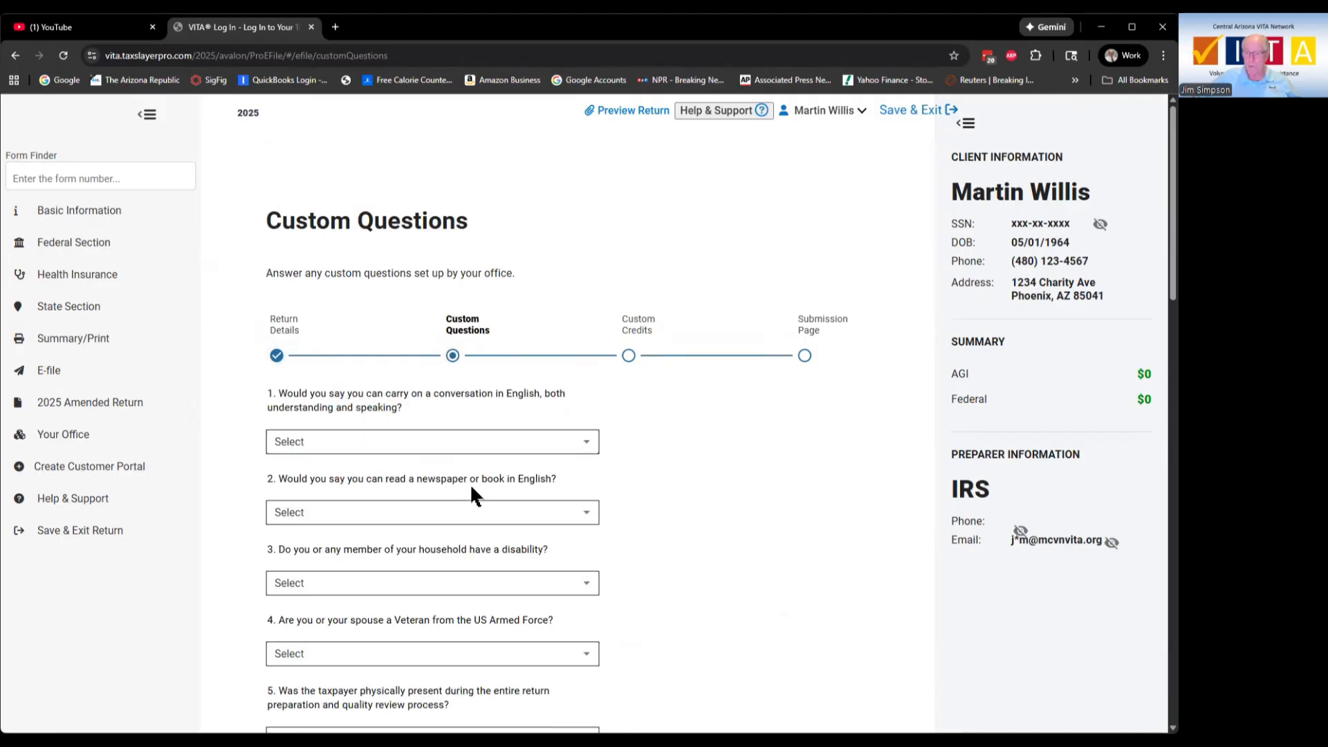
Step: Skip the unanswered Custom Questions and blank Custom Credits to reach the Submission Page
scroll(470, 484, "down", 1)
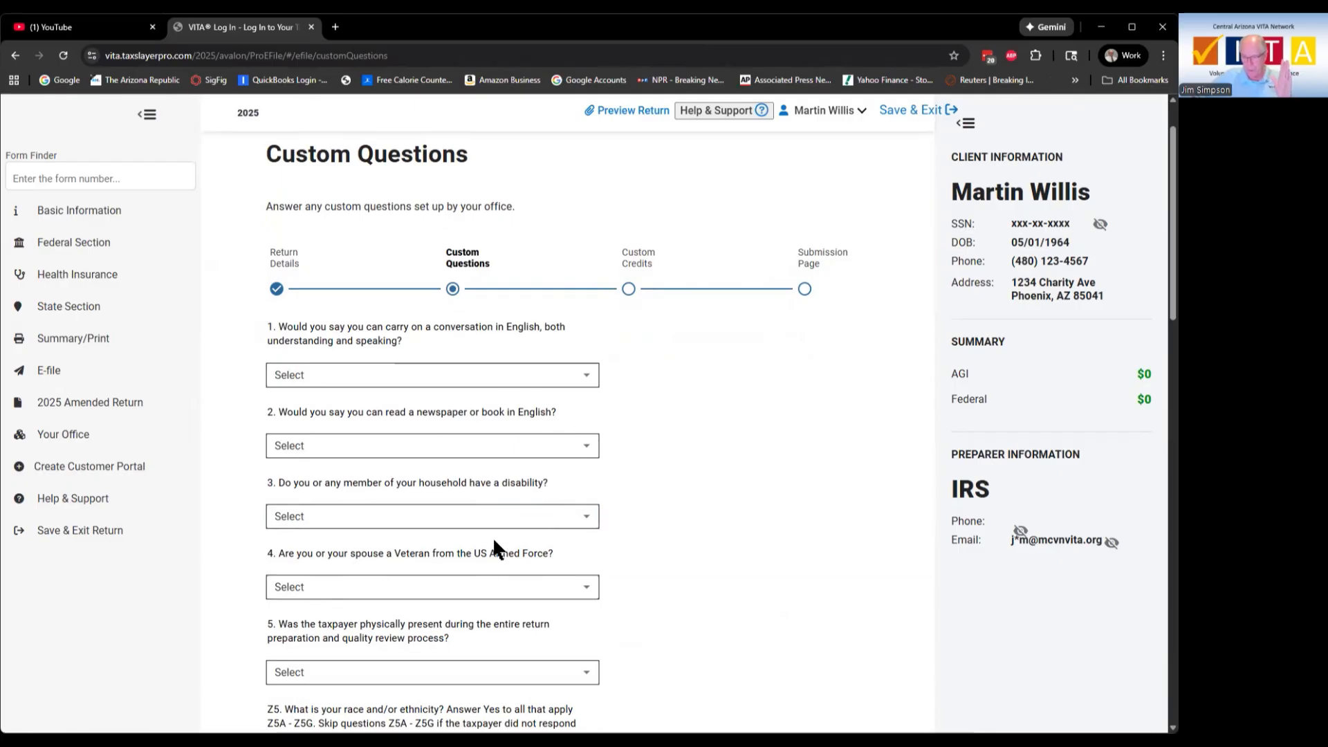
scroll(494, 543, "down", 4)
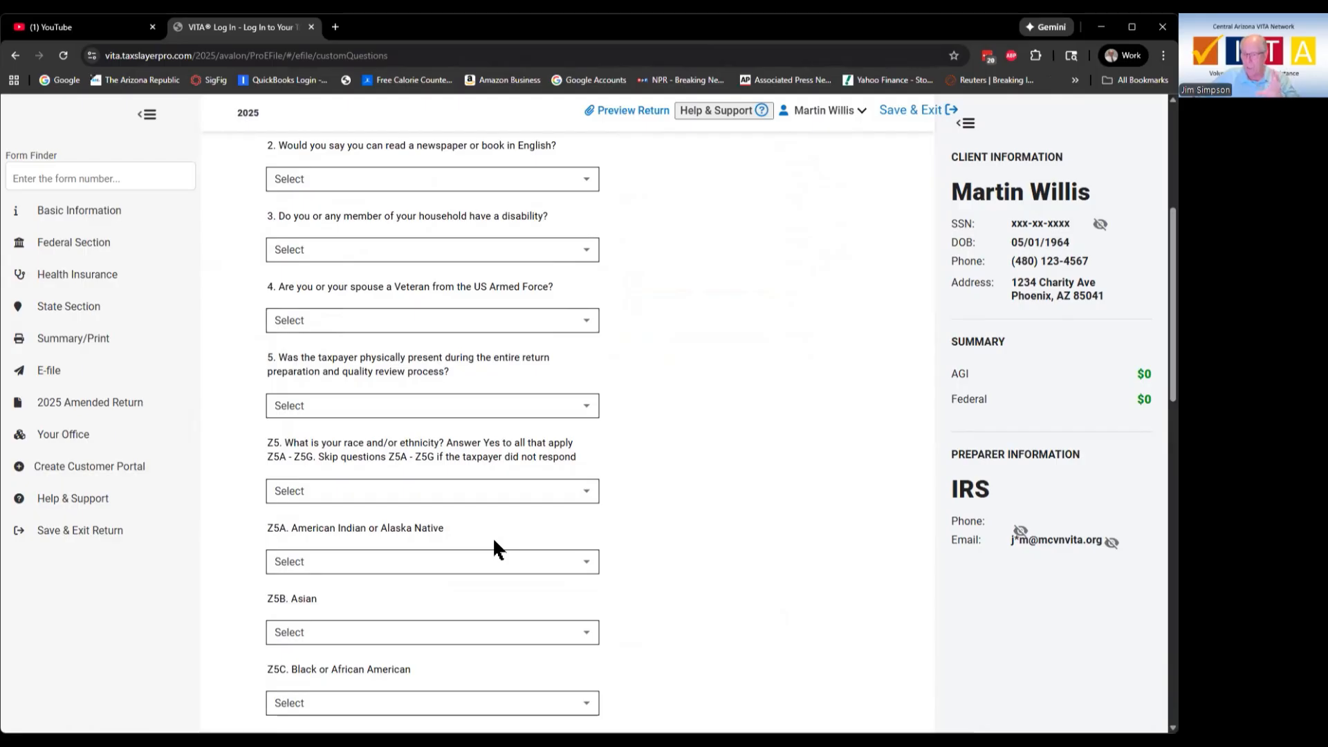
scroll(494, 543, "up", 5)
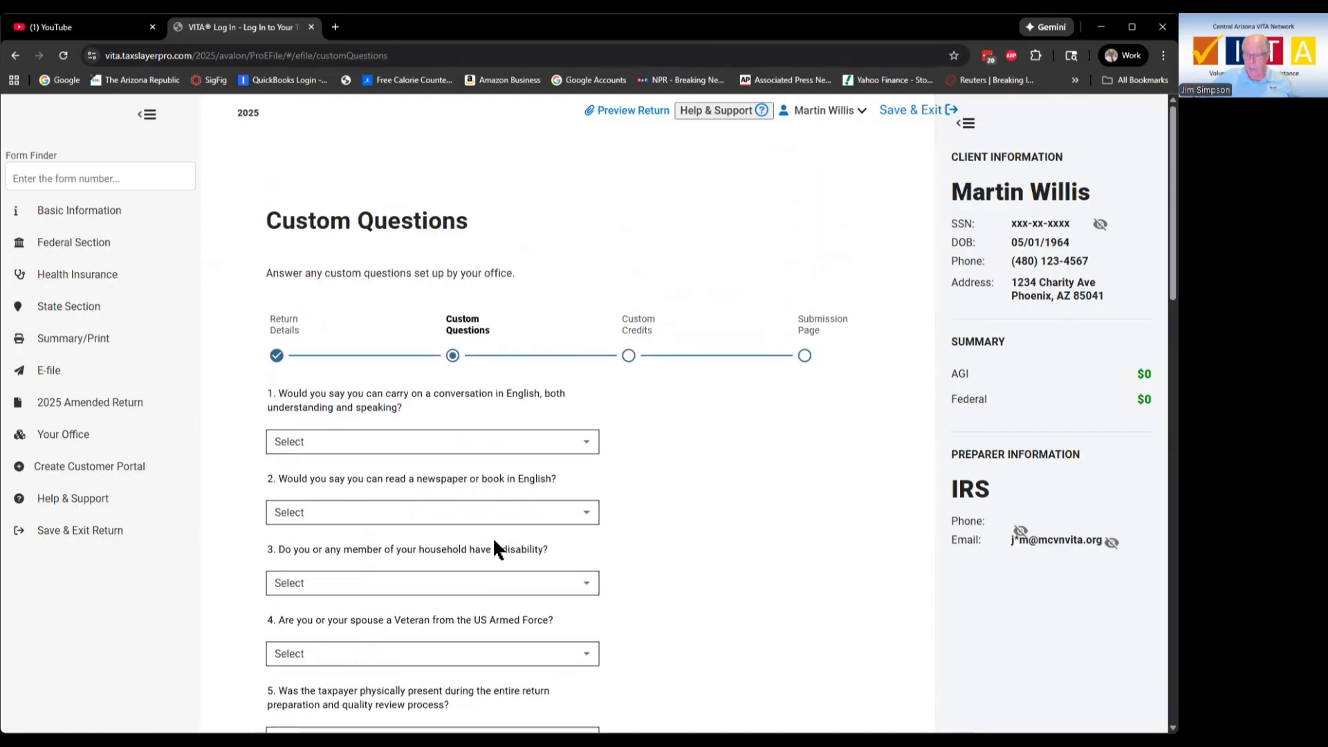
scroll(494, 543, "down", 13)
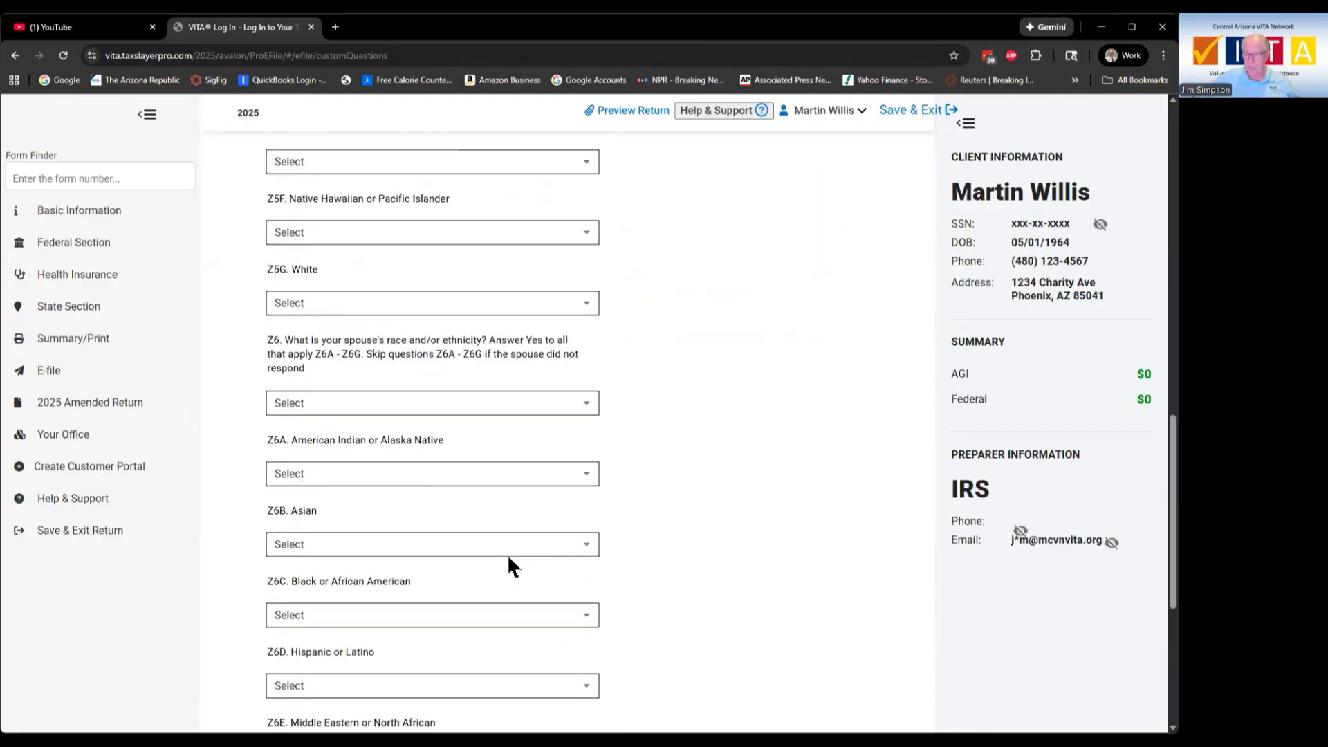
scroll(507, 554, "down", 6)
left_click(413, 599)
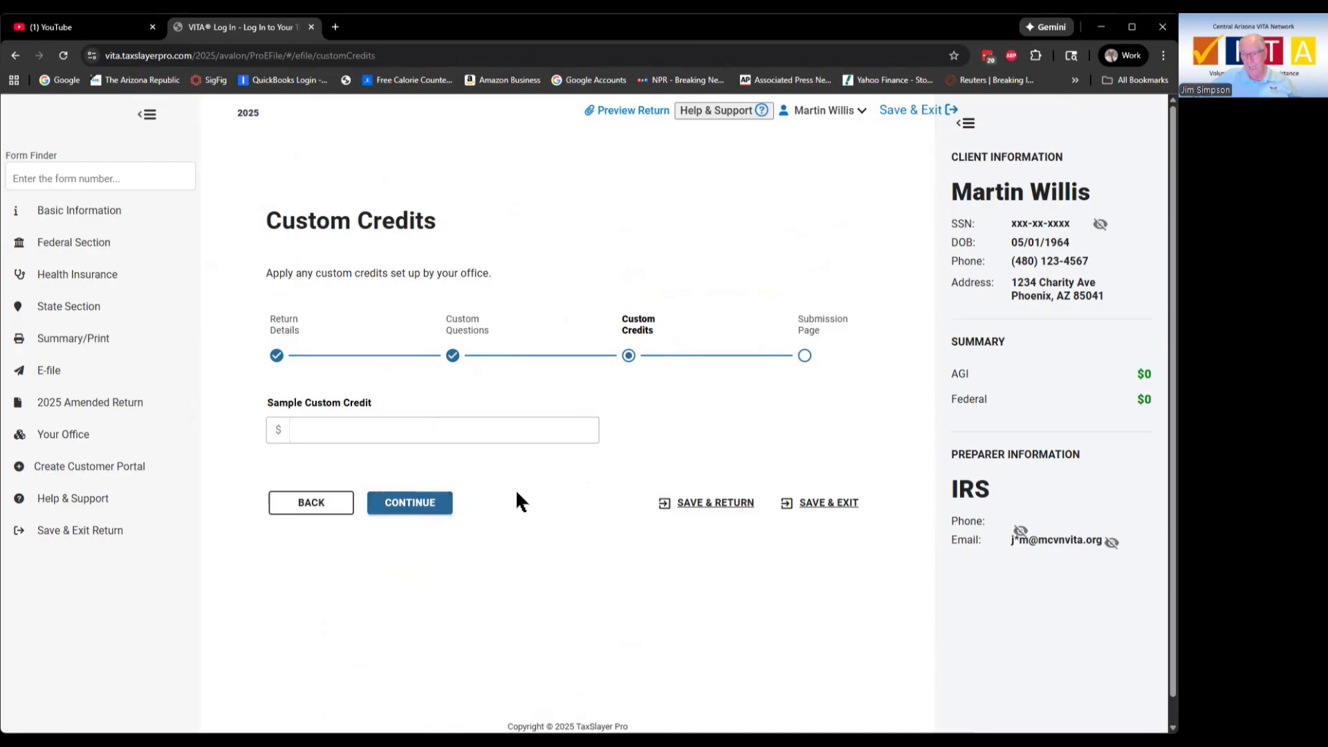
left_click(425, 506)
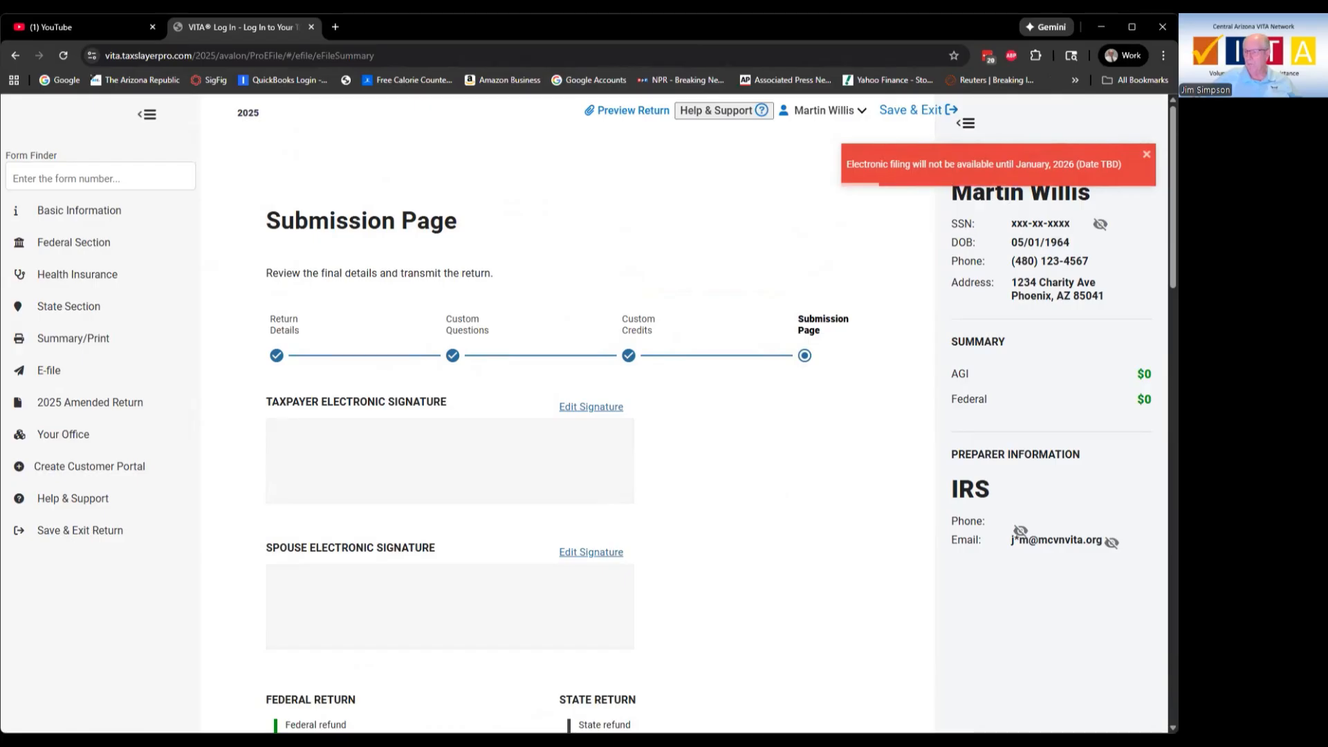
Step: Print the TAXPAYER COPY PRINT document from the Submission Page
scroll(733, 425, "down", 2)
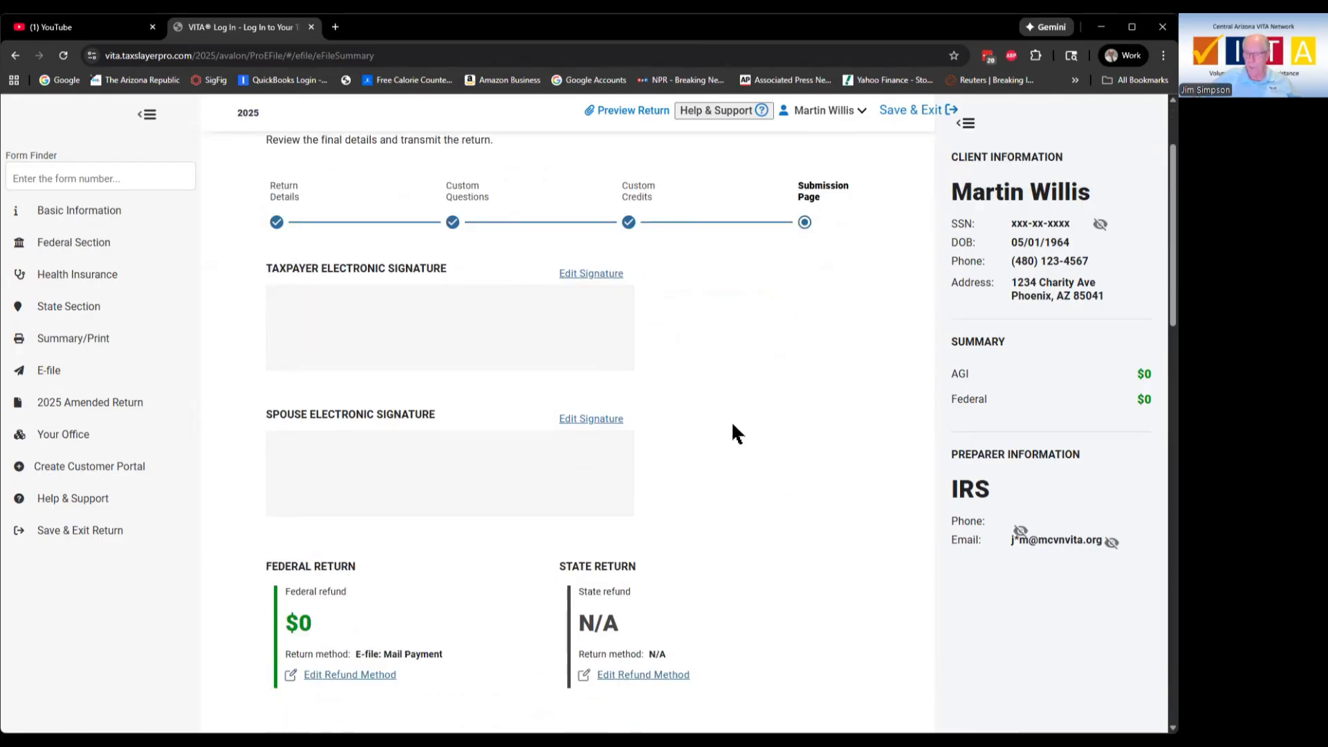
scroll(733, 425, "down", 6)
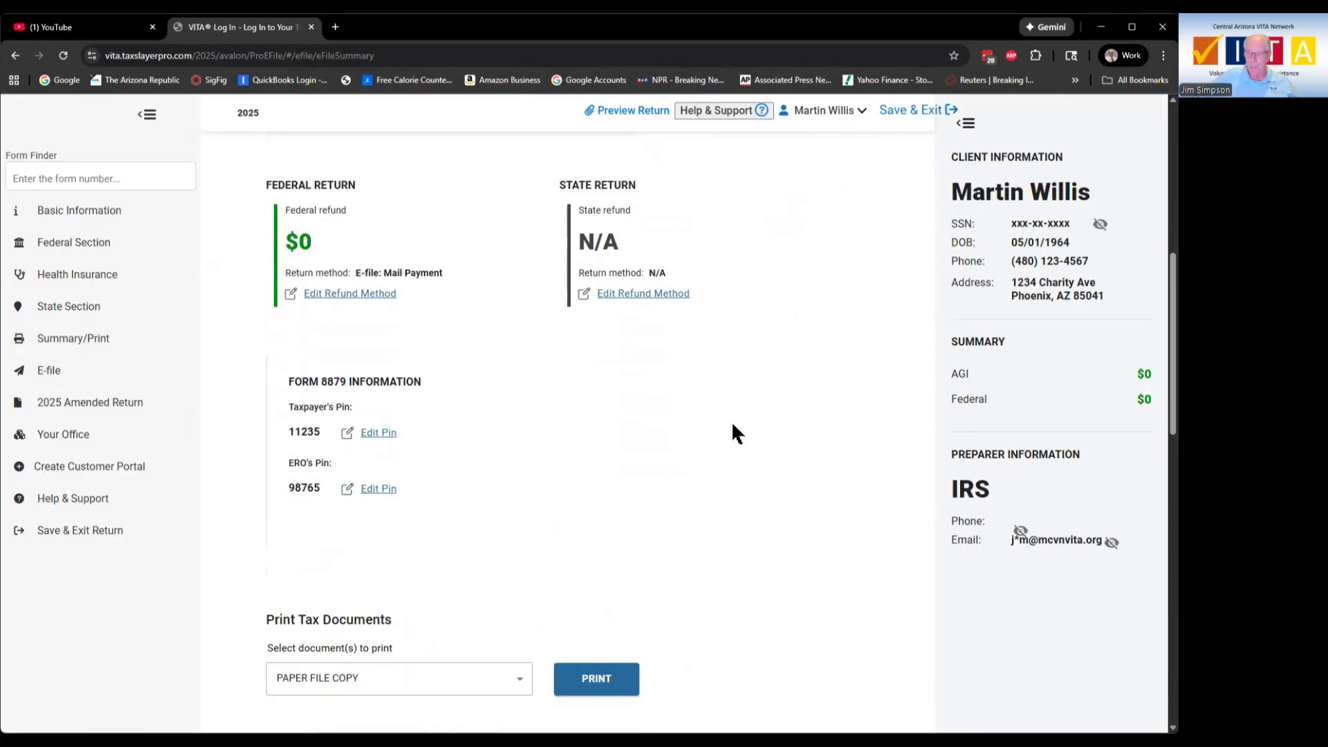
scroll(732, 421, "down", 5)
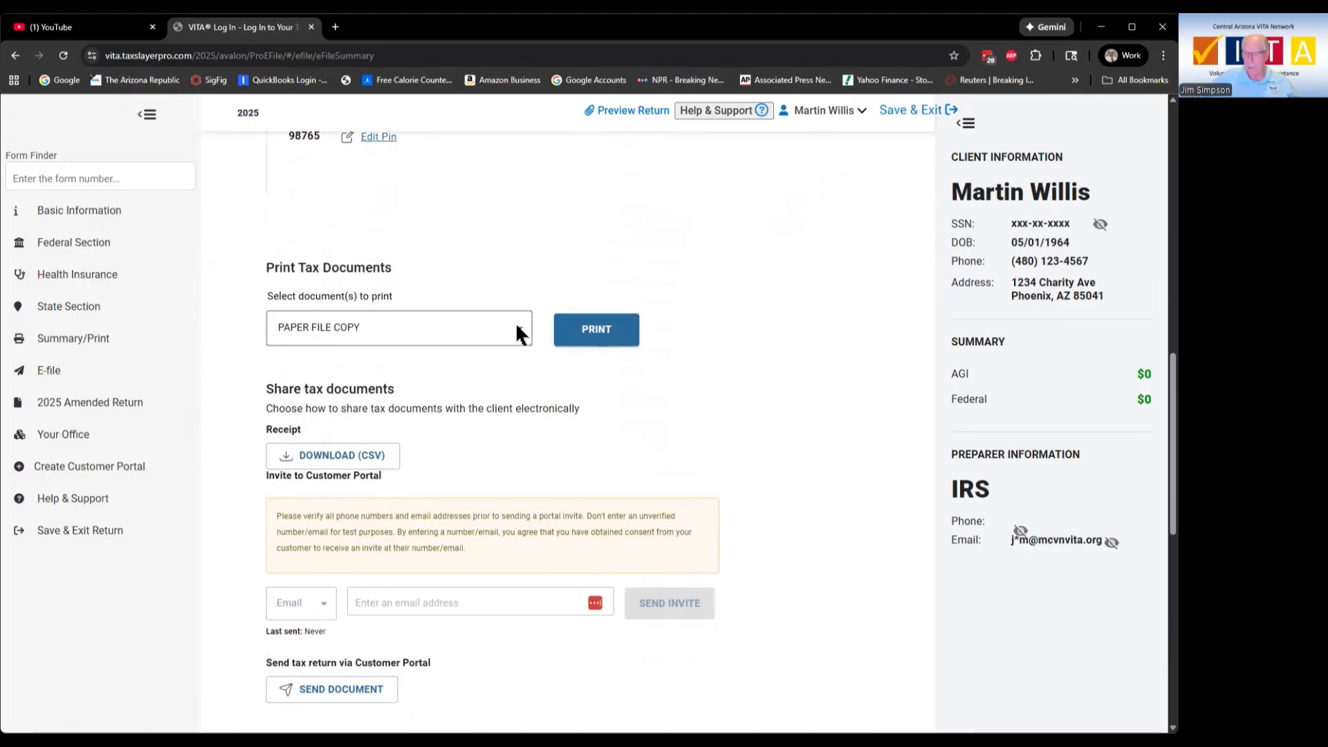
left_click(517, 326)
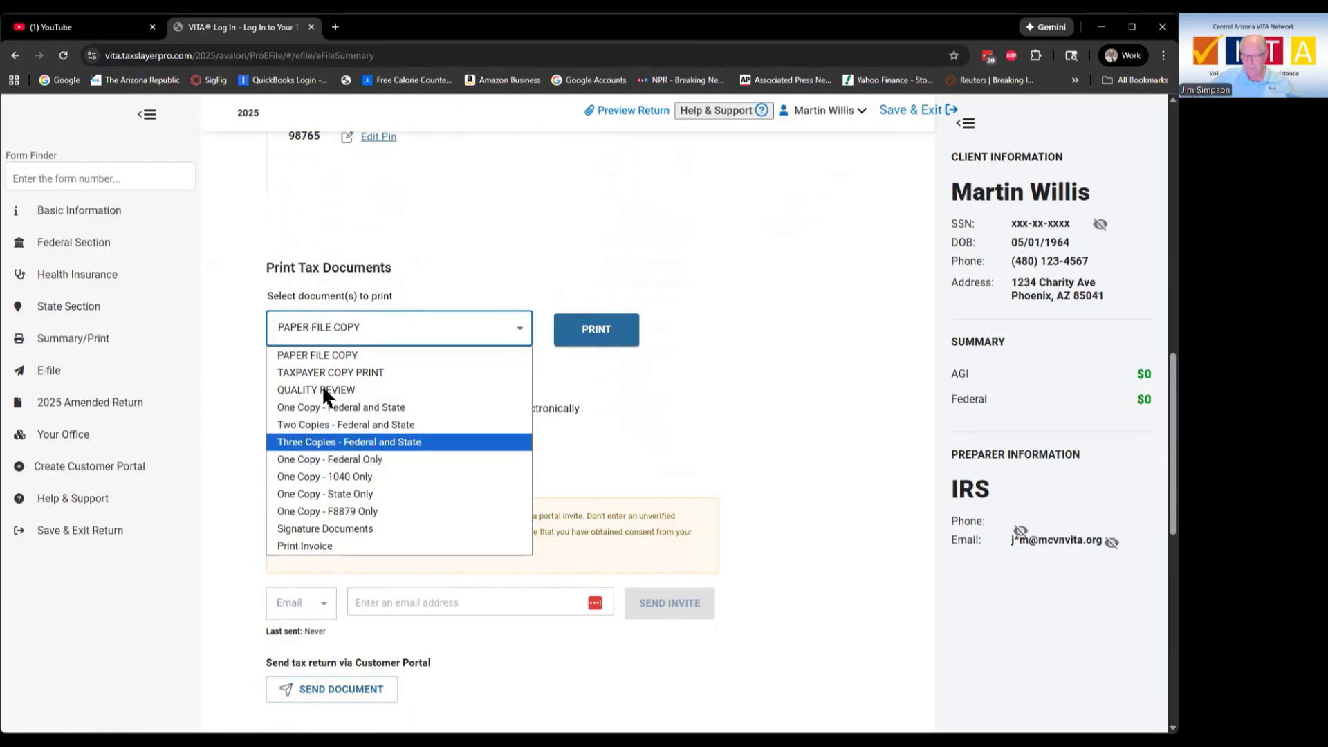
left_click(508, 379)
left_click(596, 330)
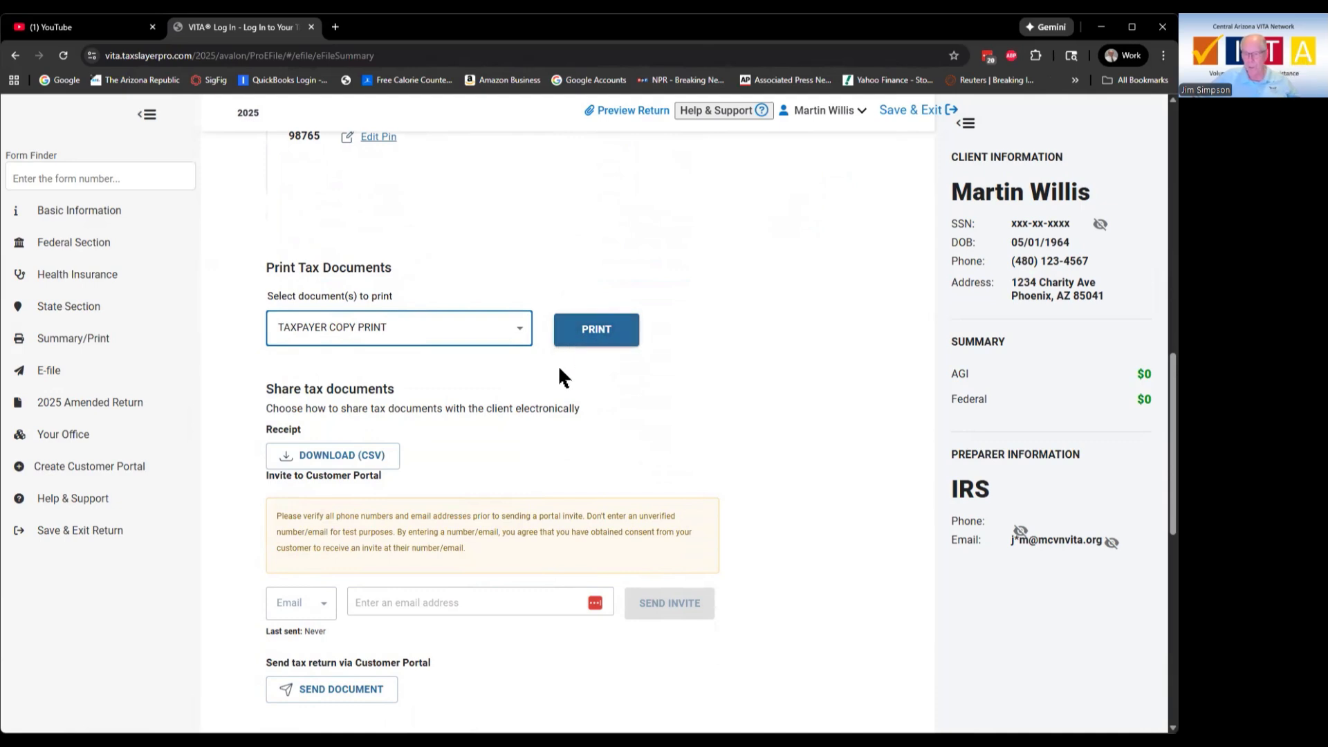
Step: Tick and then clear the ready-for-review mark, leaving it unchecked
scroll(559, 369, "down", 1)
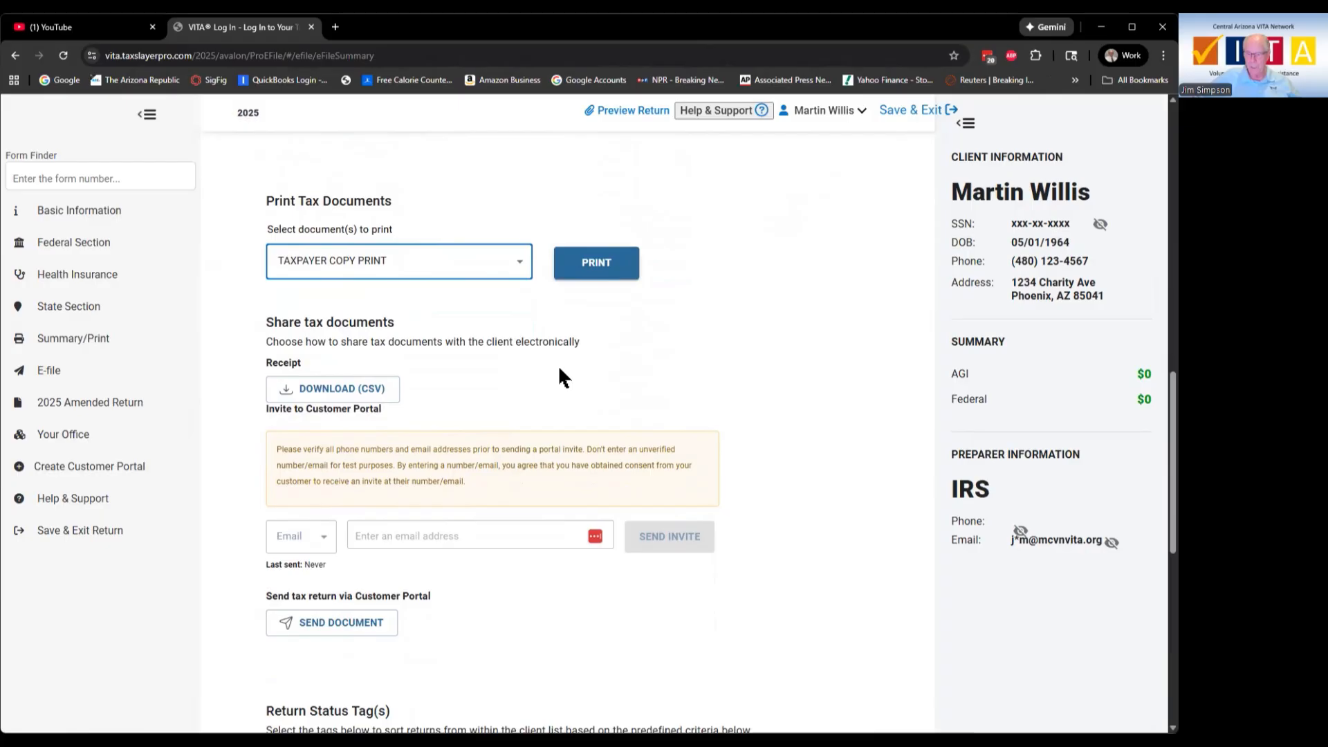
scroll(558, 376, "down", 6)
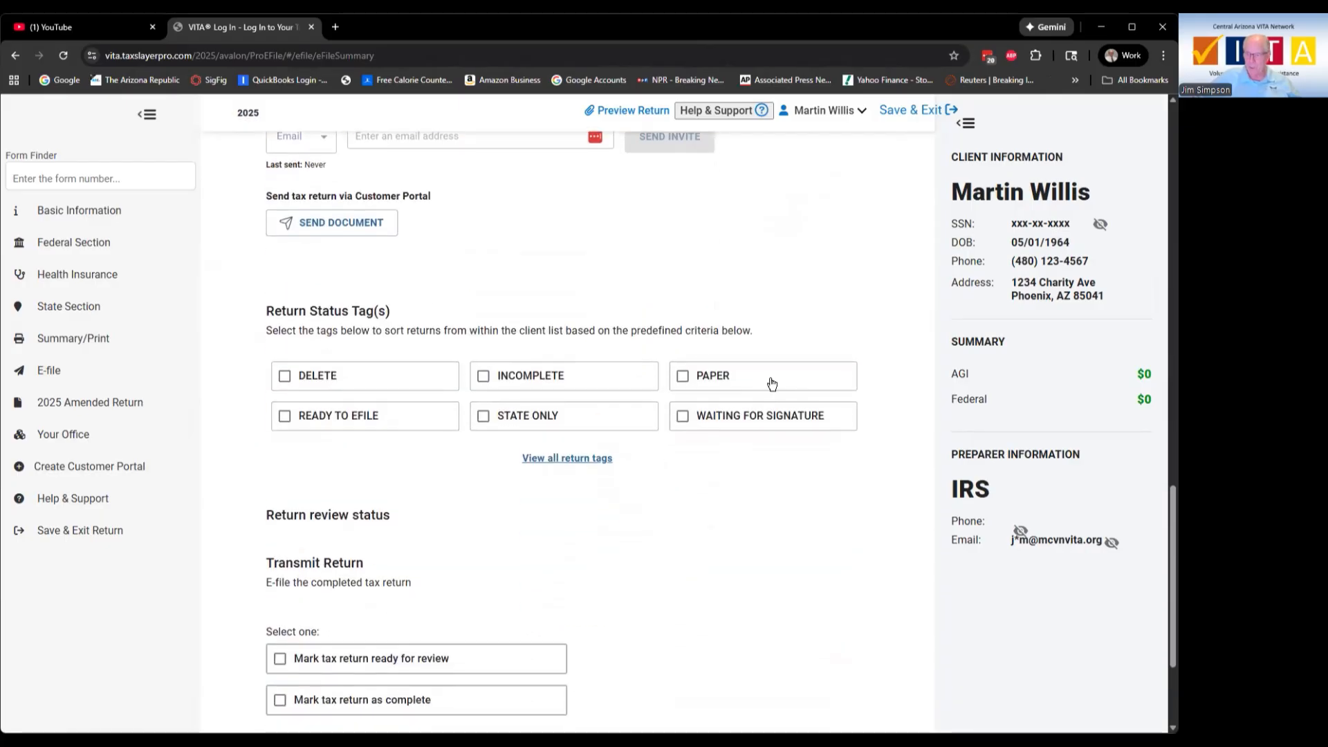
scroll(763, 428, "down", 2)
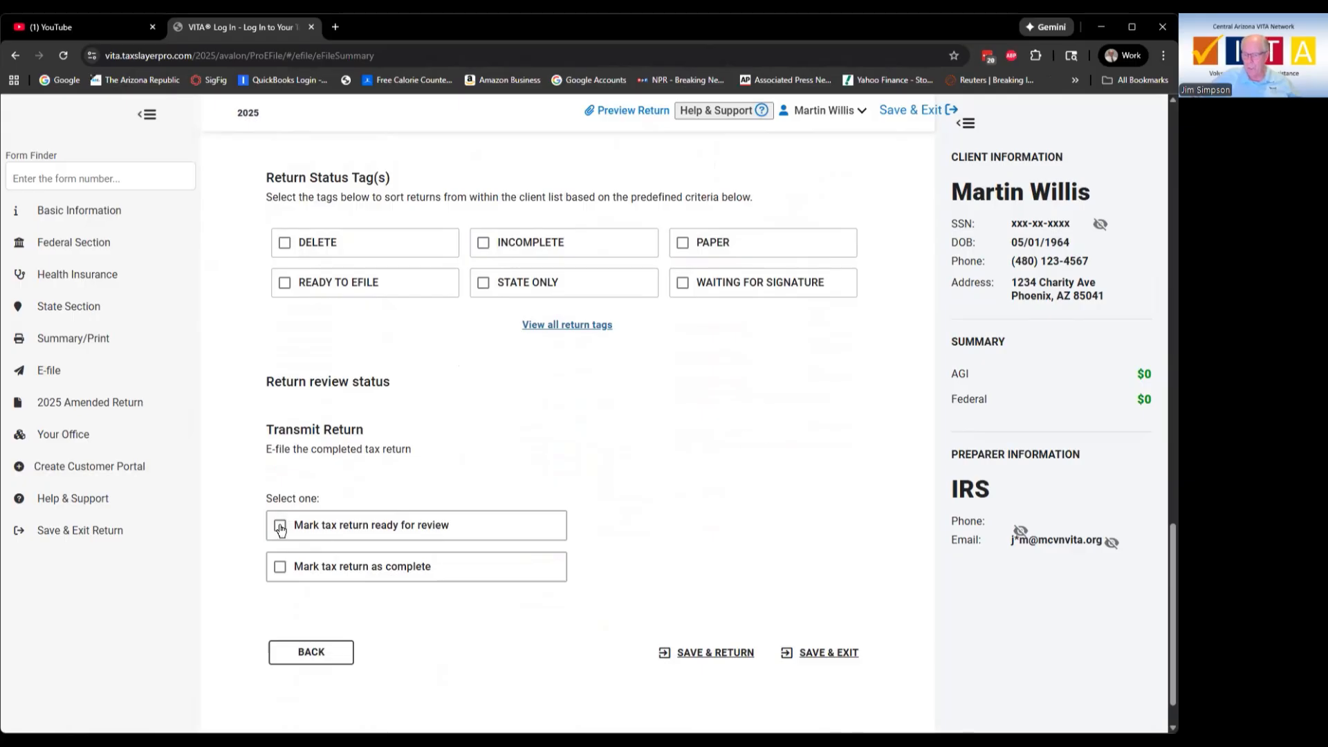
left_click(281, 527)
left_click(280, 527)
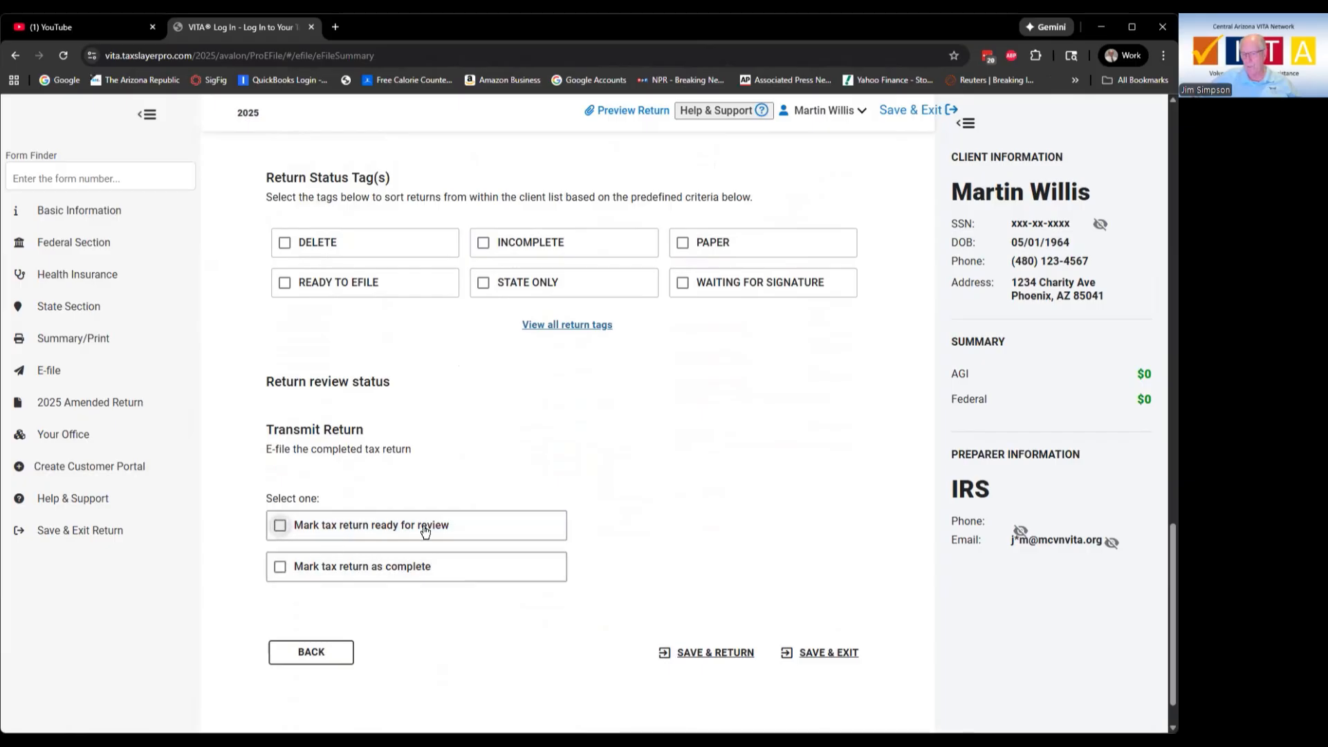
Step: Save and exit the return, confirming SAVE & EXIT RETURN
scroll(630, 522, "down", 1)
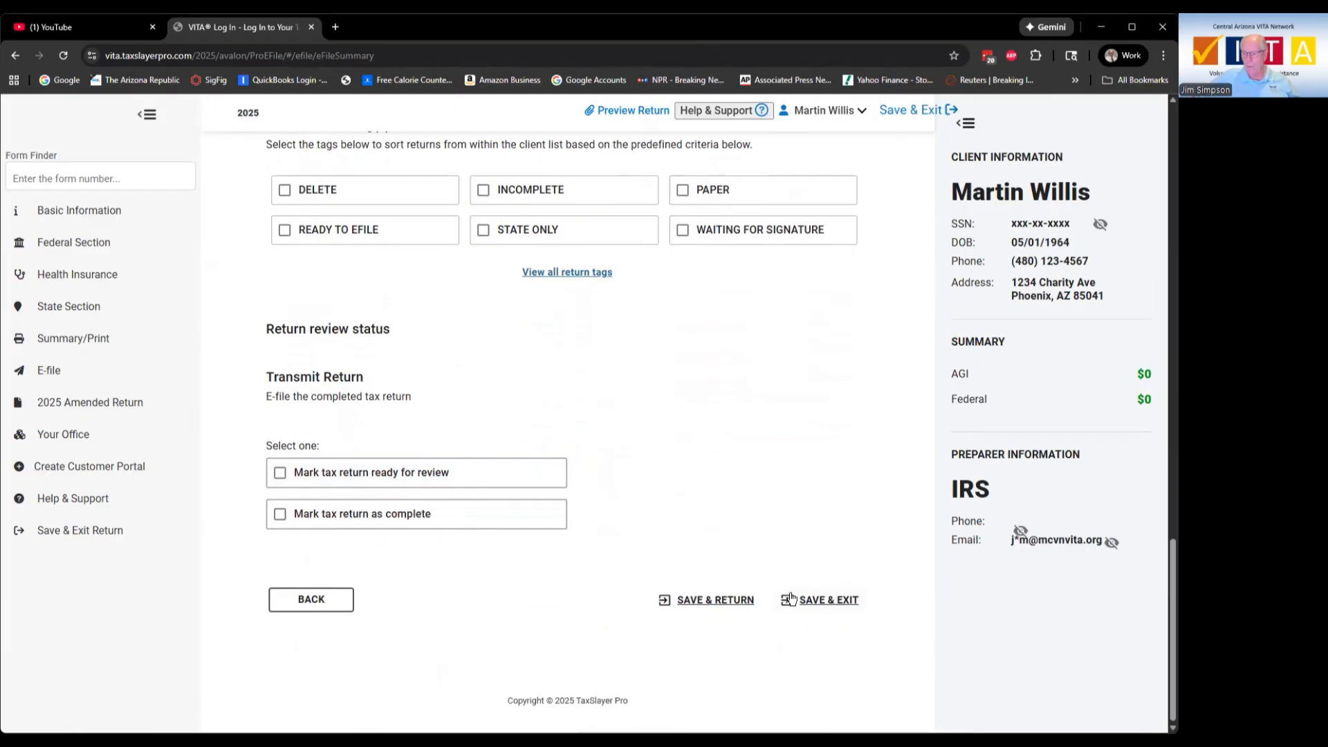
left_click(818, 602)
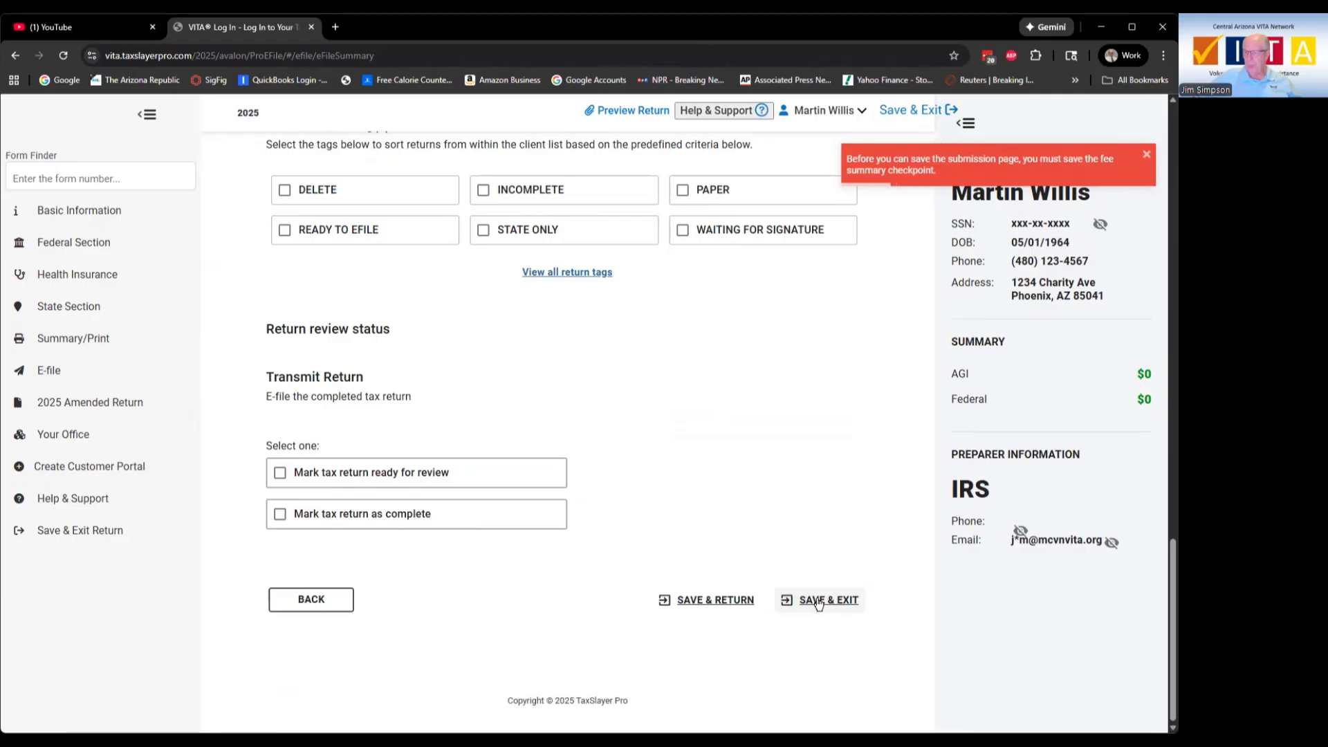
scroll(802, 413, "up", 7)
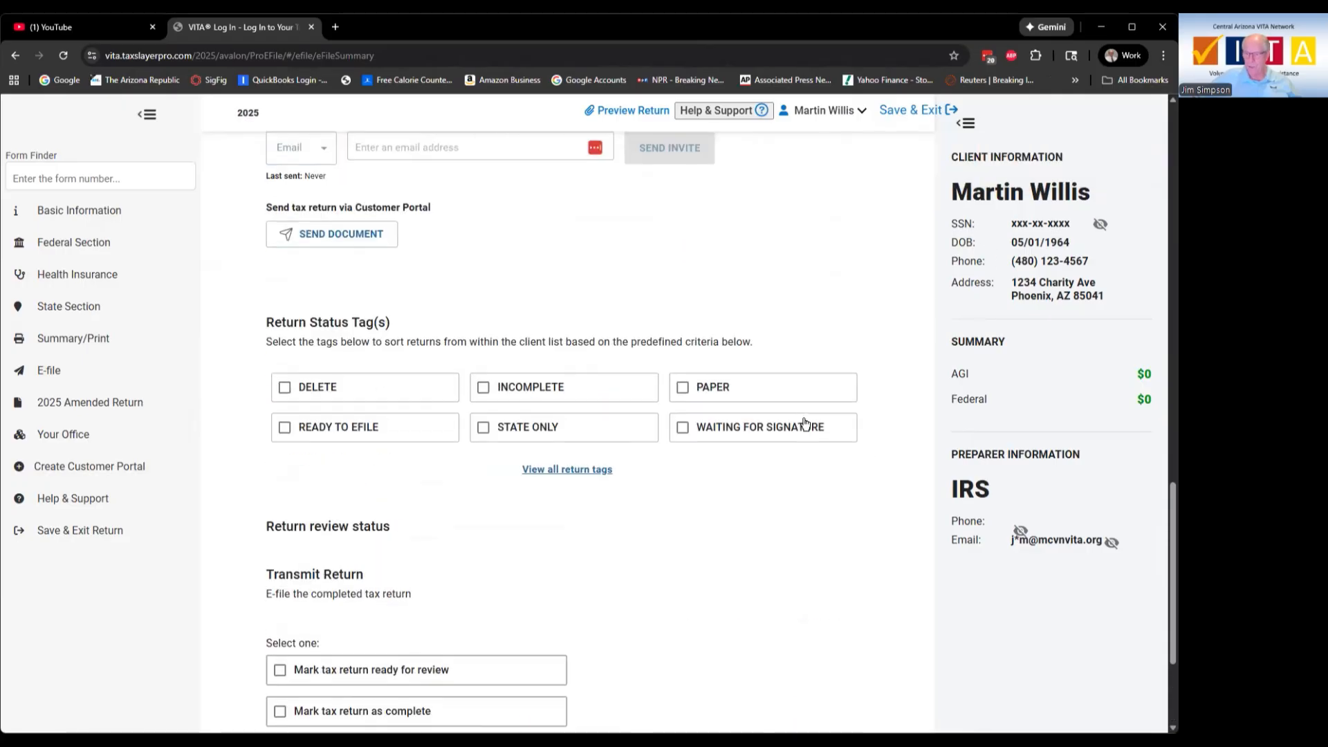
scroll(802, 424, "up", 9)
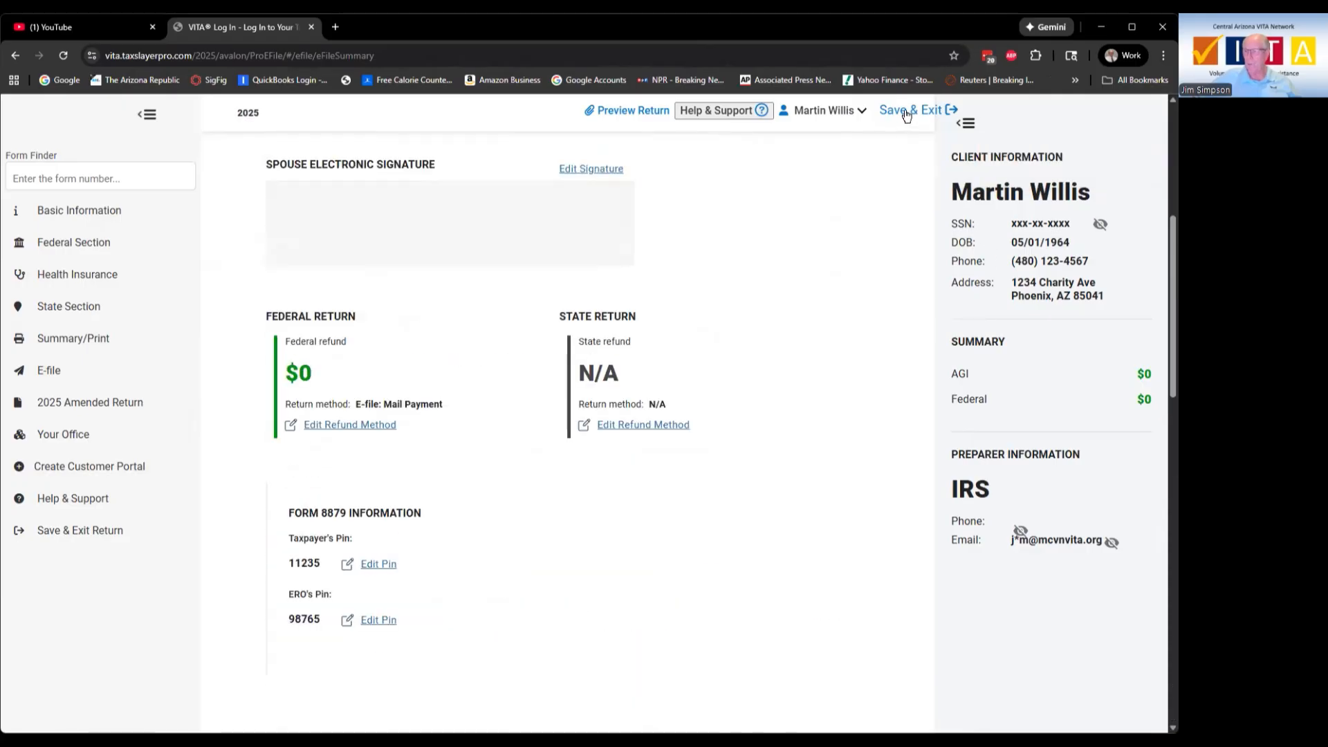
left_click(906, 112)
left_click(636, 455)
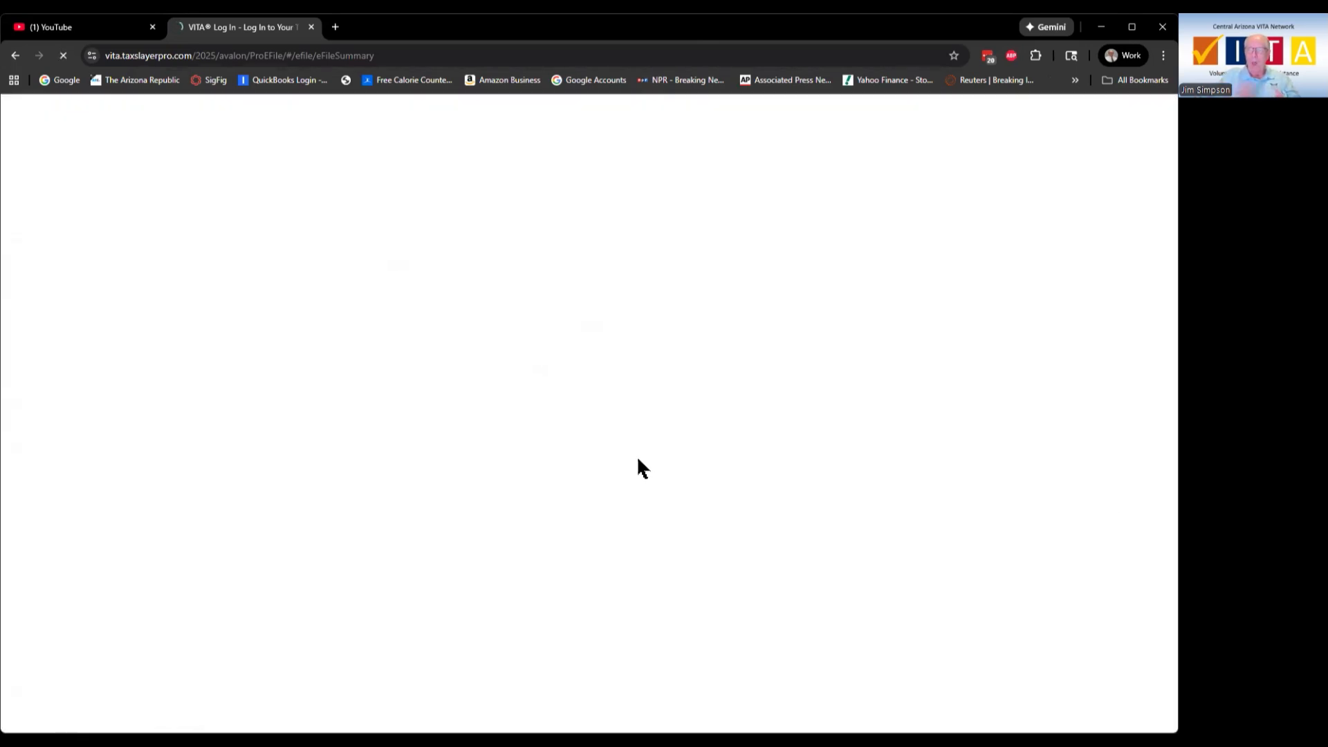